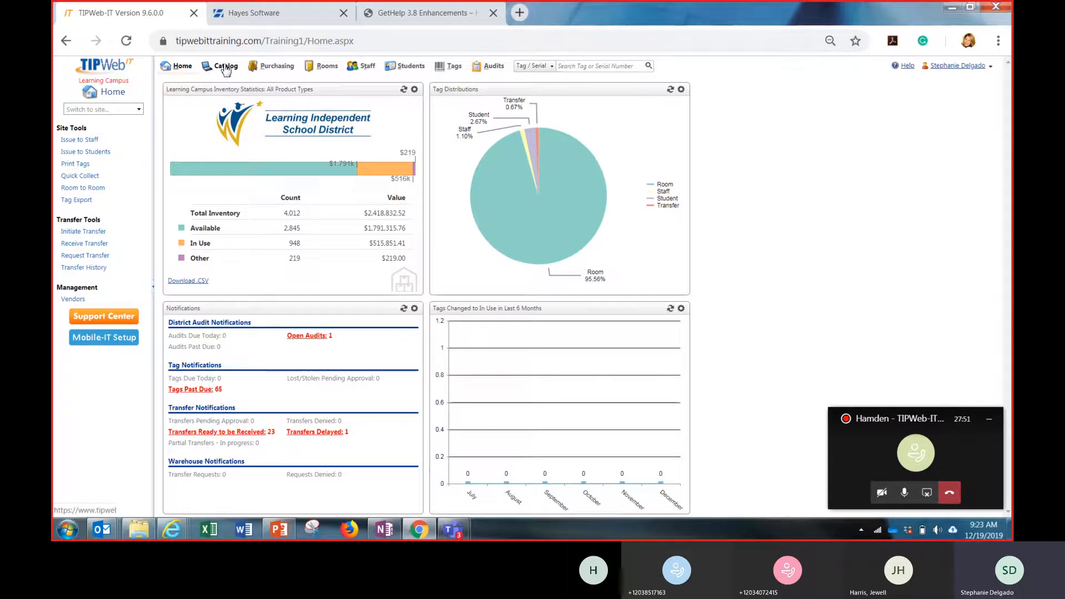
Examine the inventory, product details and assigned accessories of the 17 inch V173-DJb LCD Monitor in the catalog
click(225, 67)
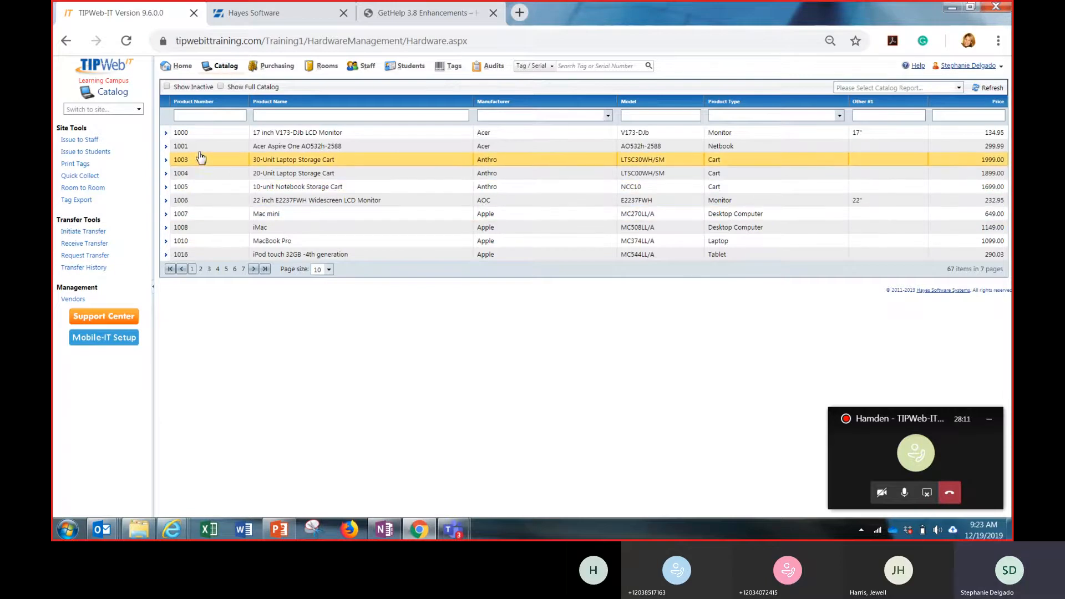
click(165, 134)
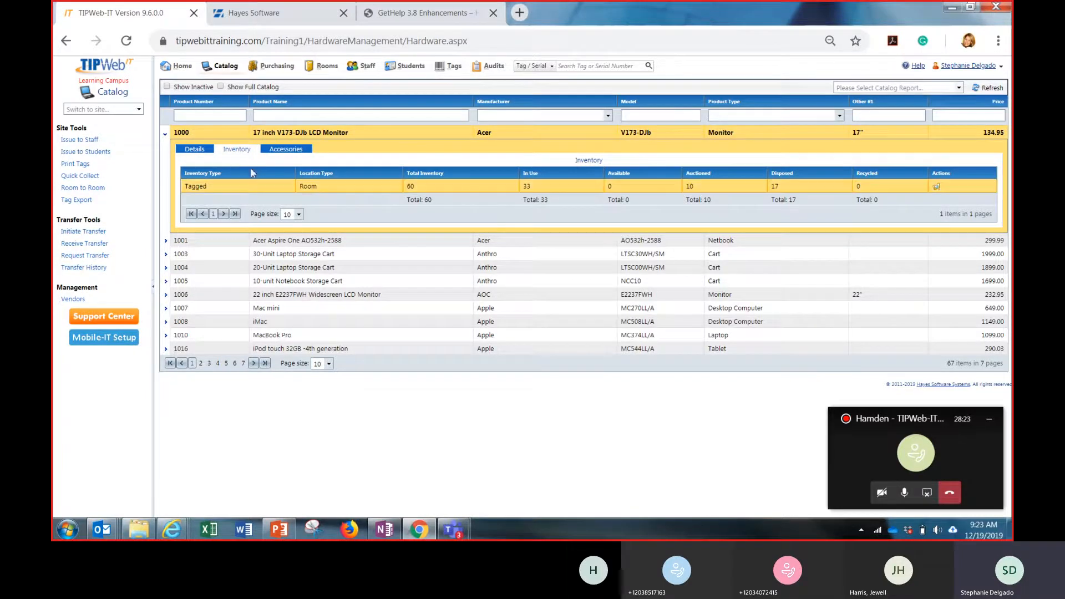
click(240, 189)
click(195, 150)
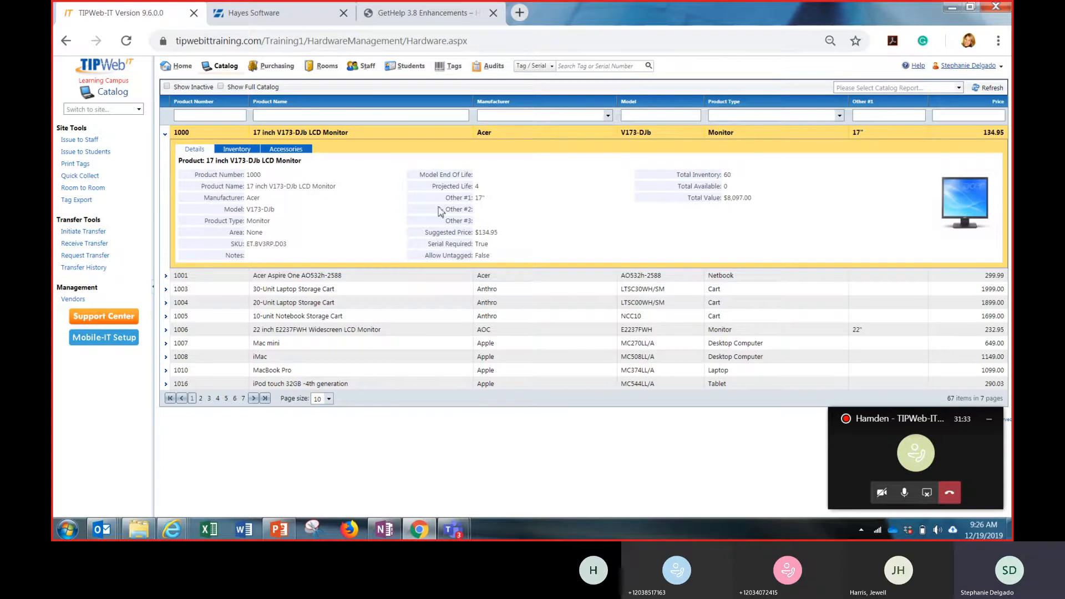
click(299, 152)
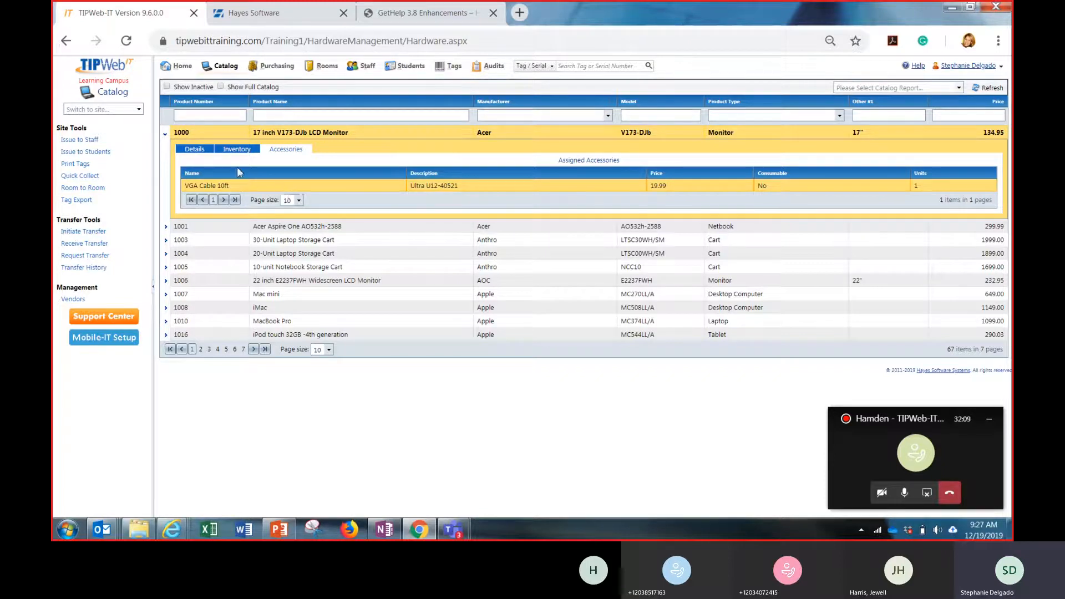
click(165, 135)
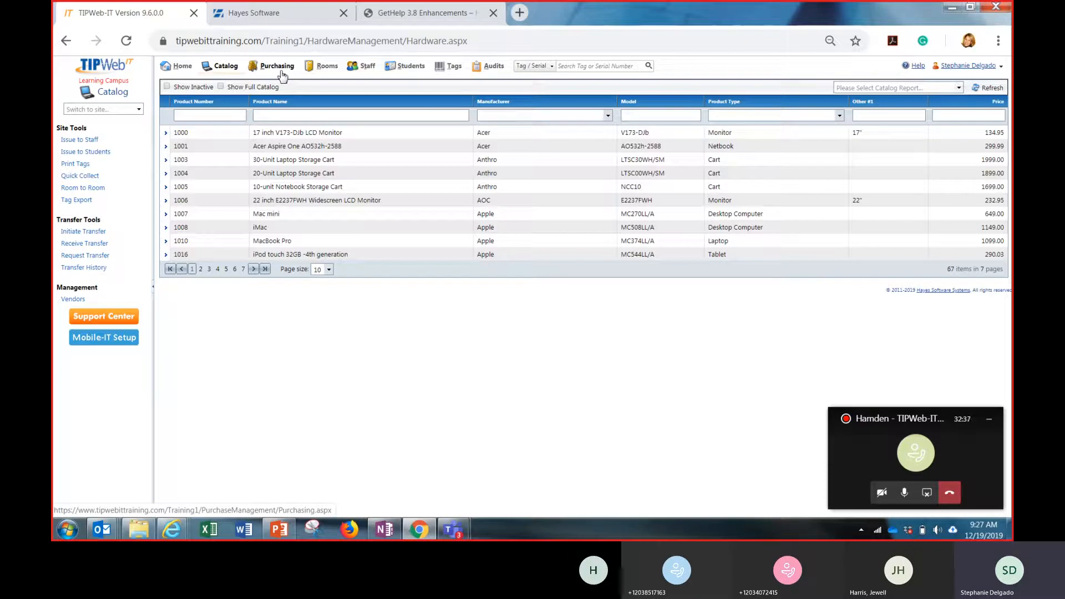
Start a new room record with Hamden_Storag as both its room number and its description
click(327, 68)
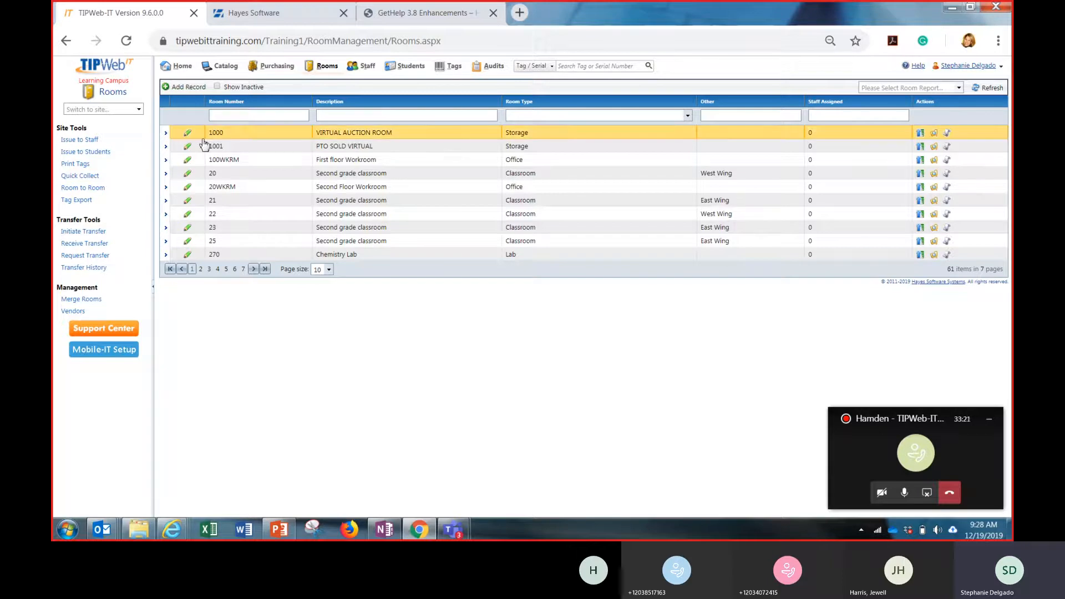
click(181, 88)
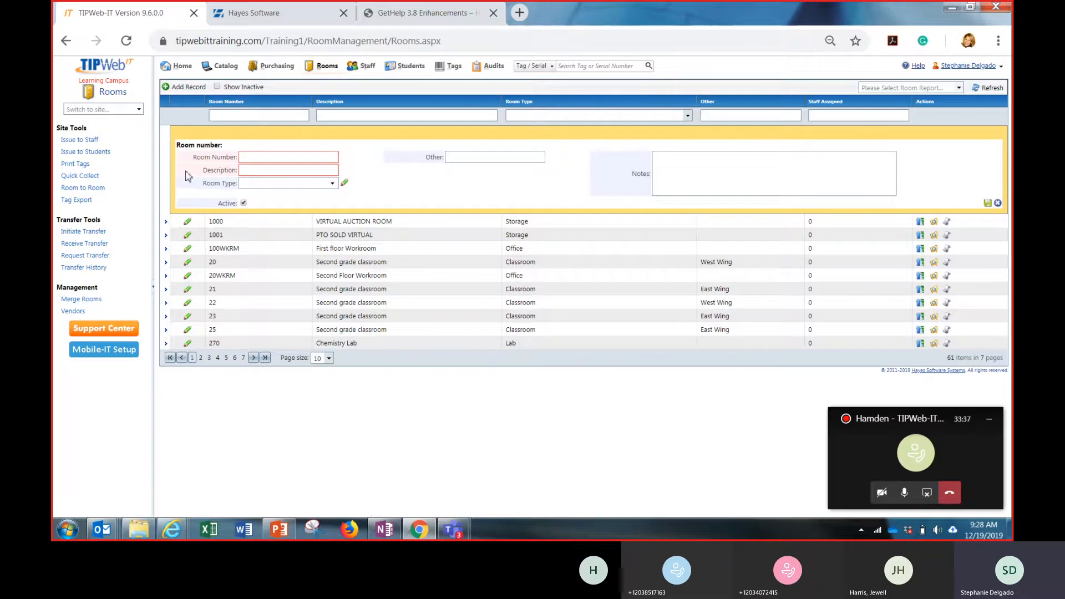
click(251, 160)
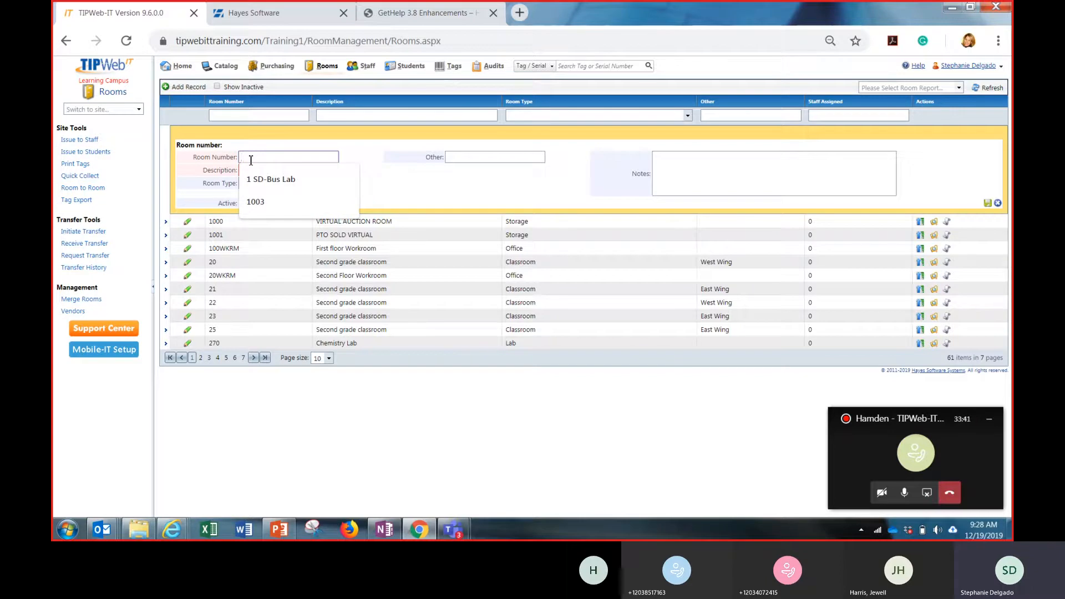
text(Ham)
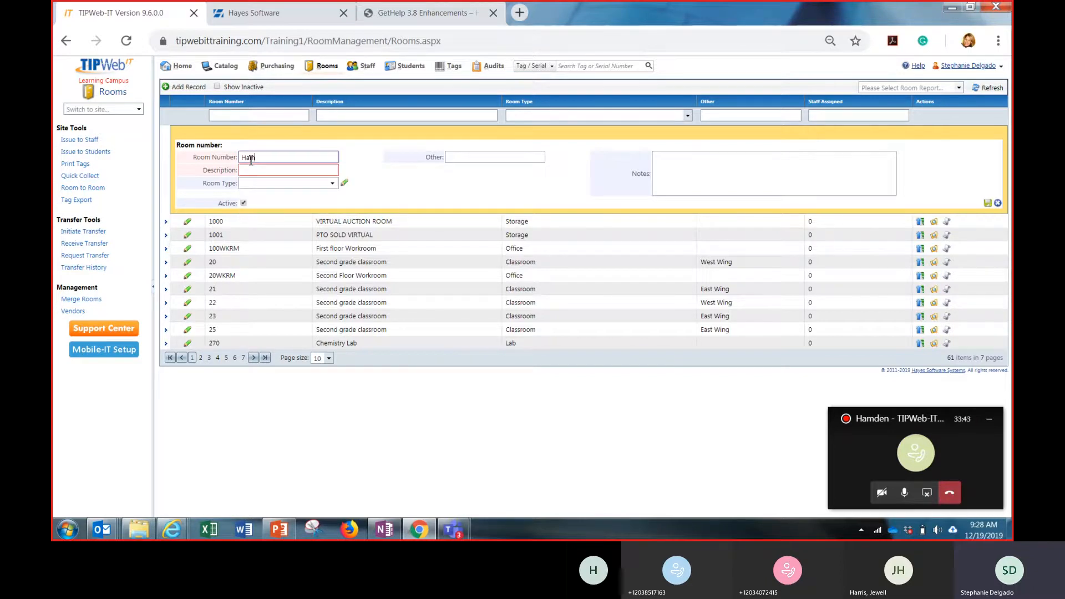
text(den_Storag)
double_click(251, 158)
key(ctrl+c)
click(303, 171)
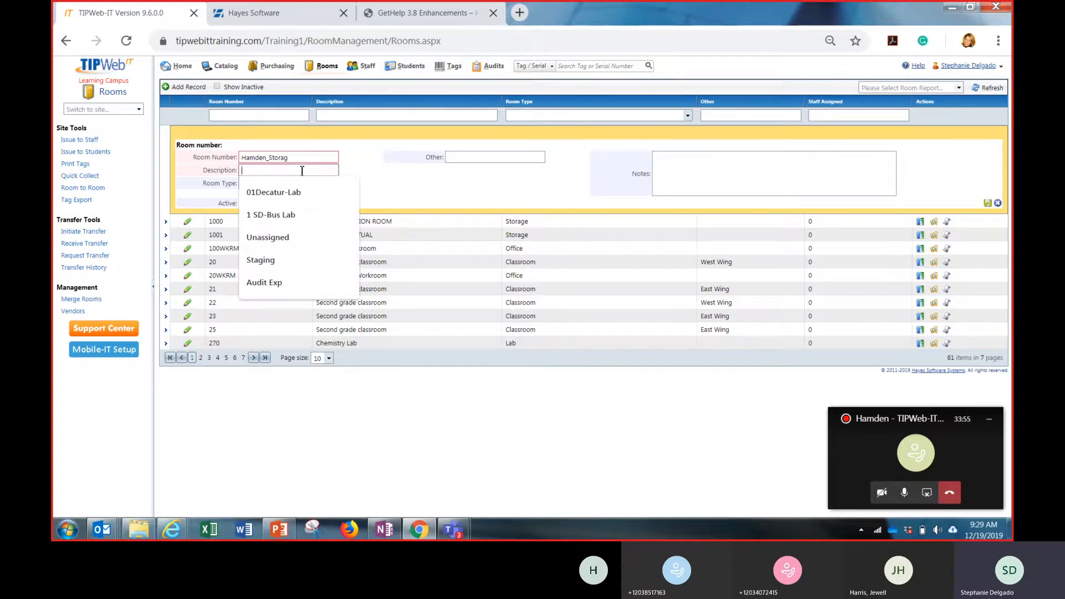
key(ctrl+v)
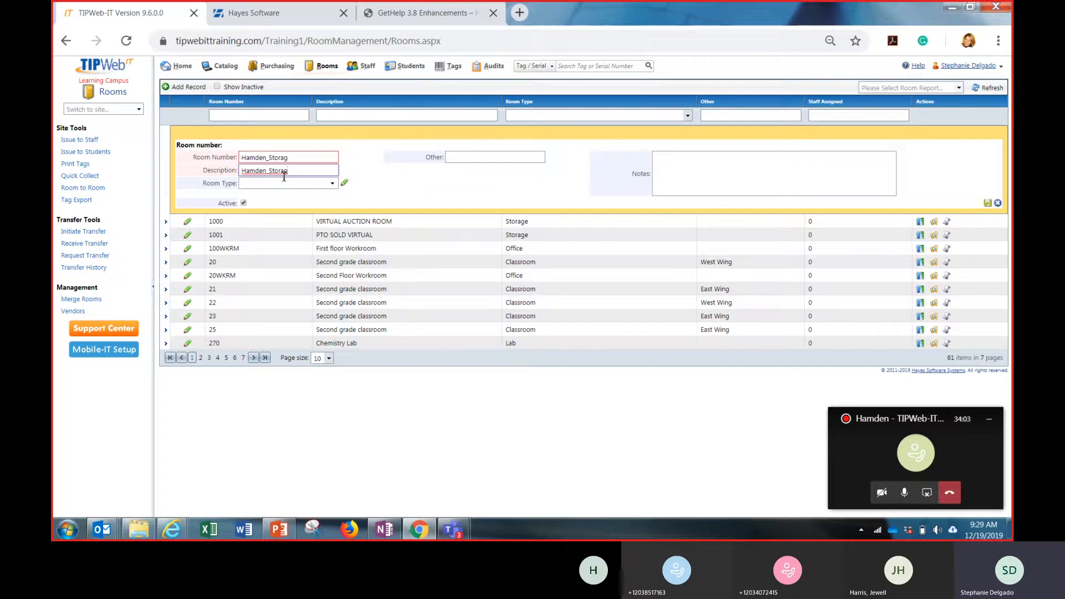
Try Classroom as the new room's type and clear that selection again
click(334, 189)
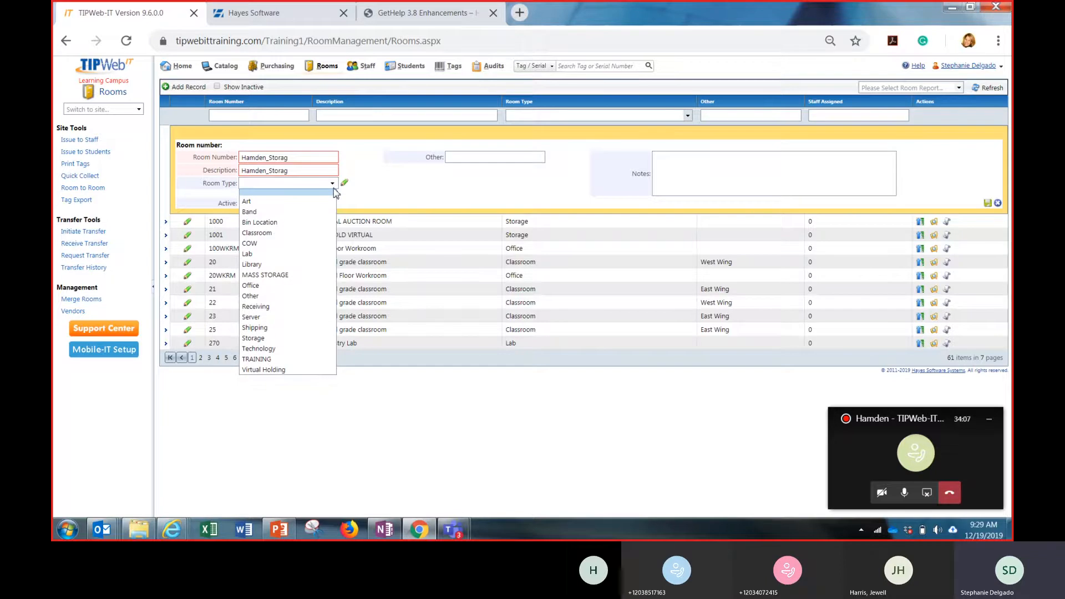
click(297, 233)
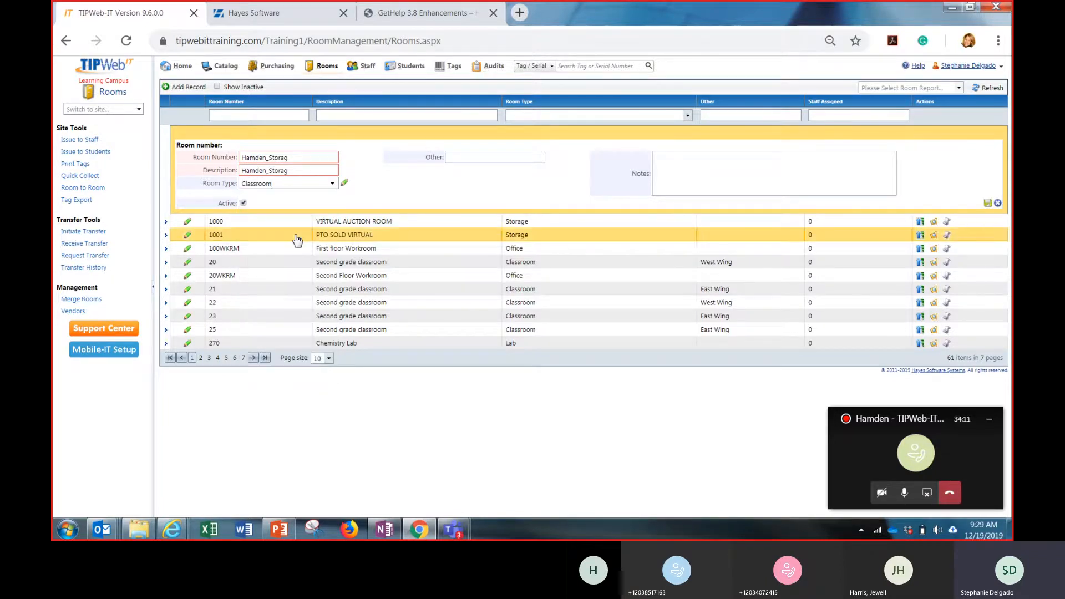
click(335, 187)
click(325, 198)
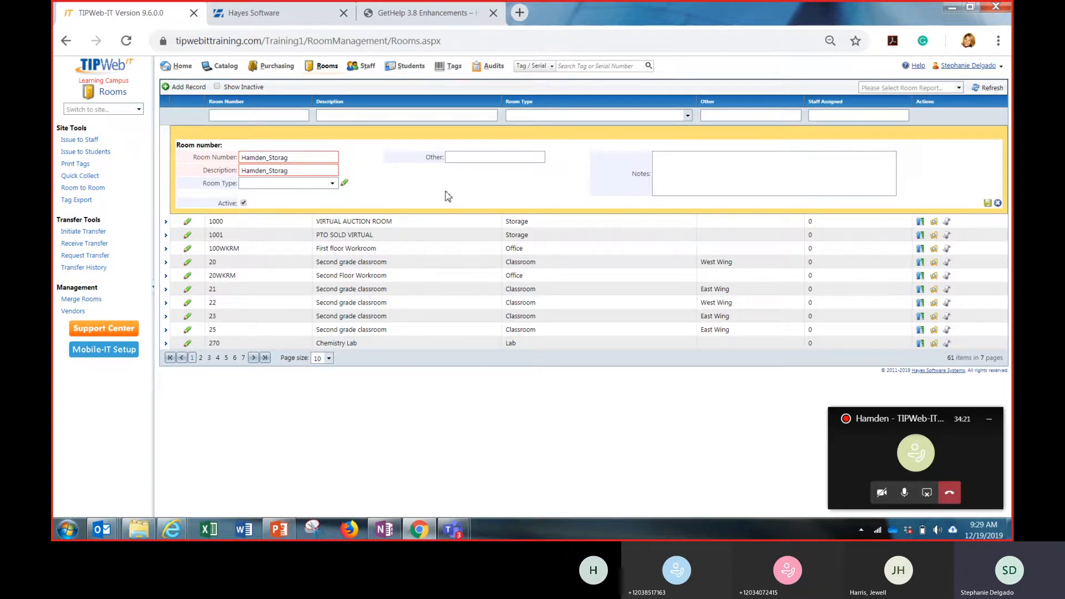
Set the new room's Other field to West Wing, leave its notes empty and save the record
click(470, 158)
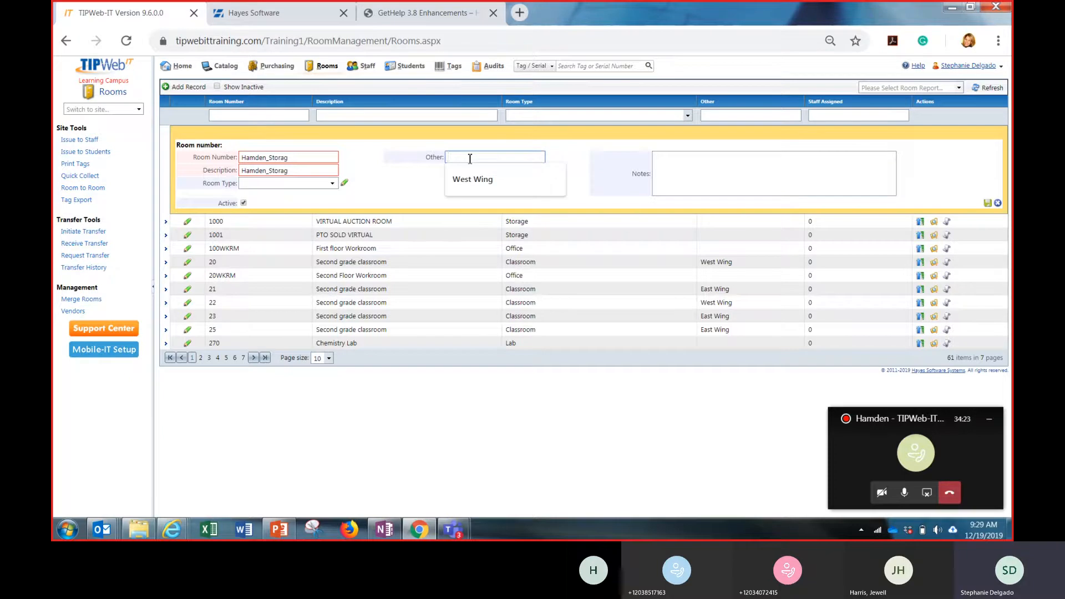
click(469, 178)
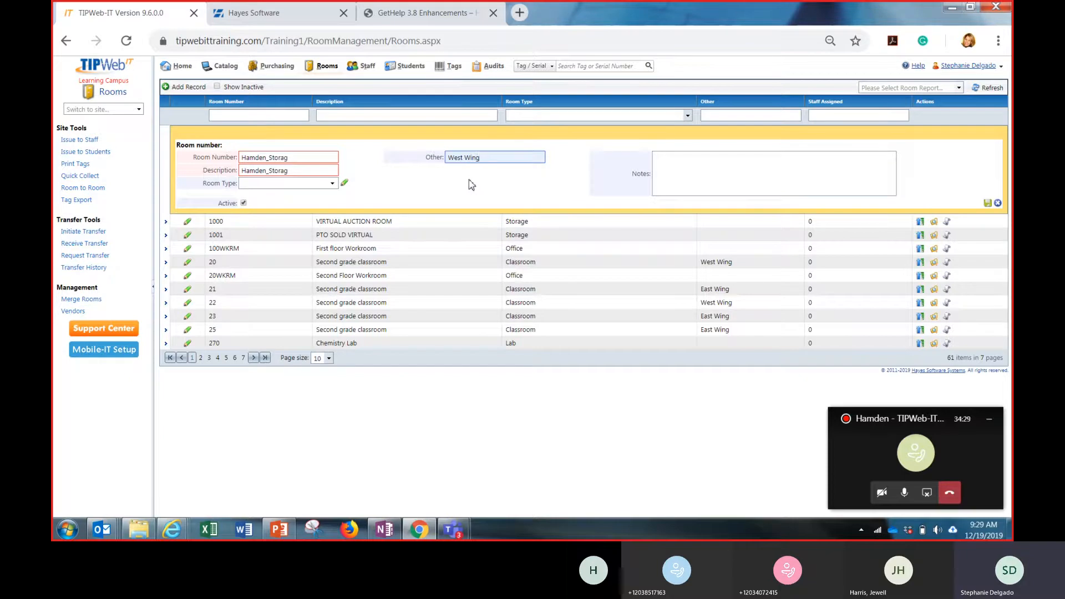
click(663, 169)
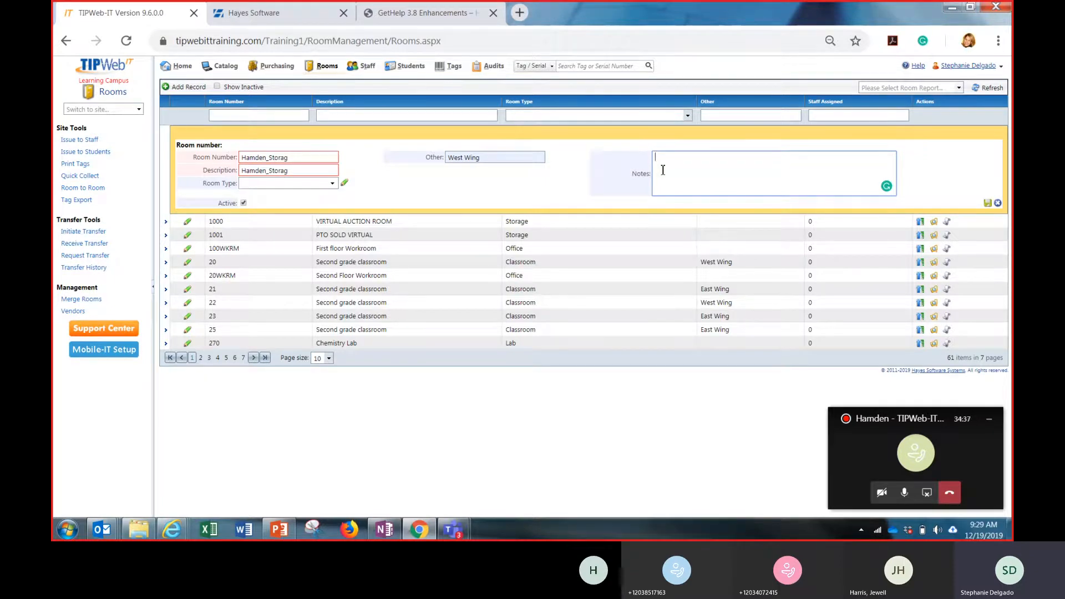
click(988, 205)
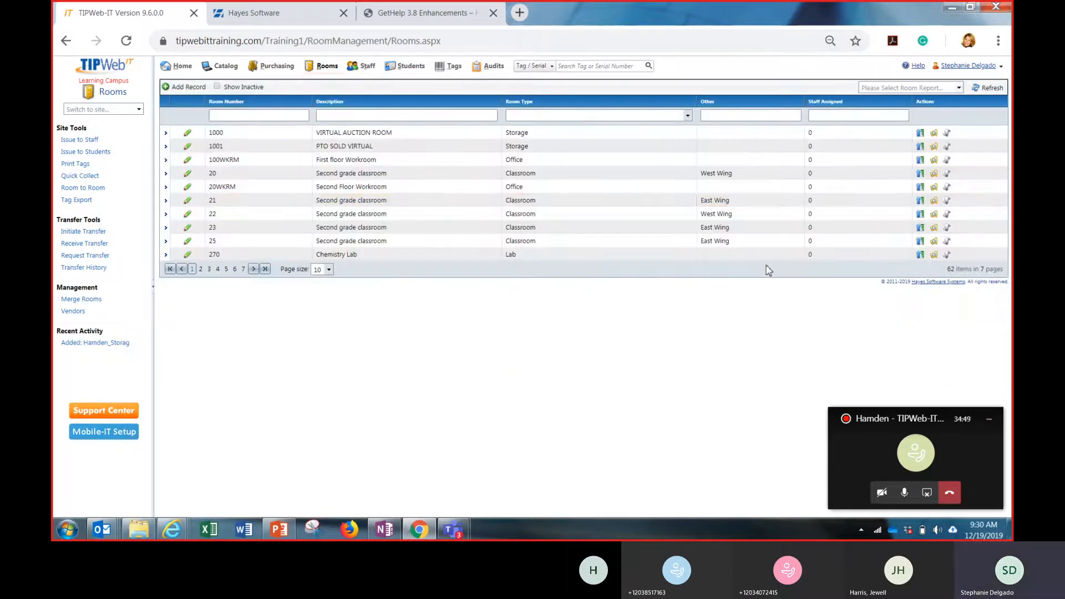
Filter the rooms by description "ham", examine the Hamden_Storag room's details, staff and audits, and reset the list
click(484, 115)
text(ham)
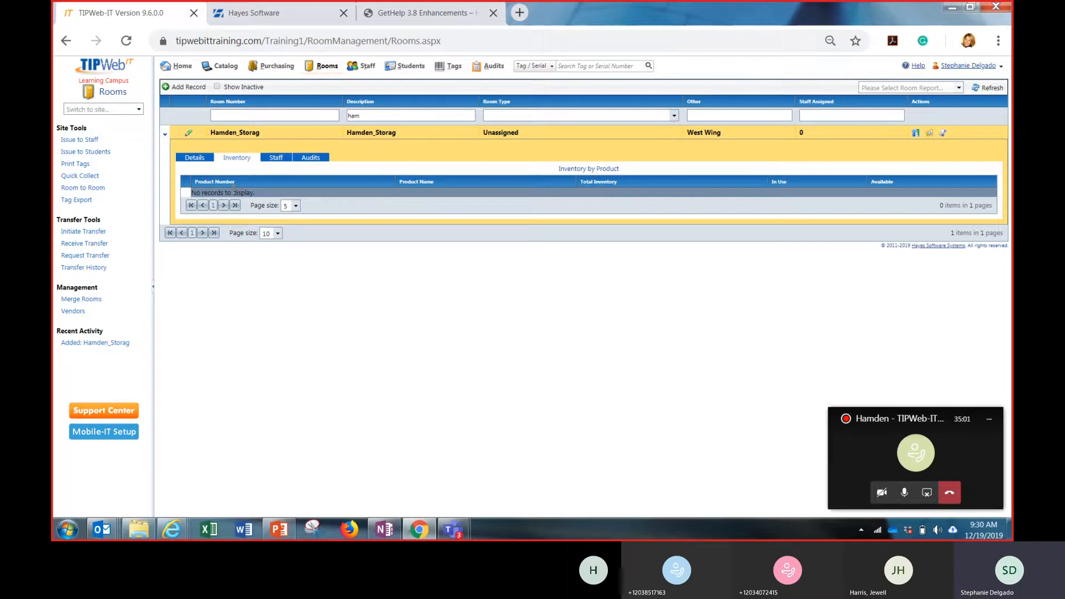
click(201, 159)
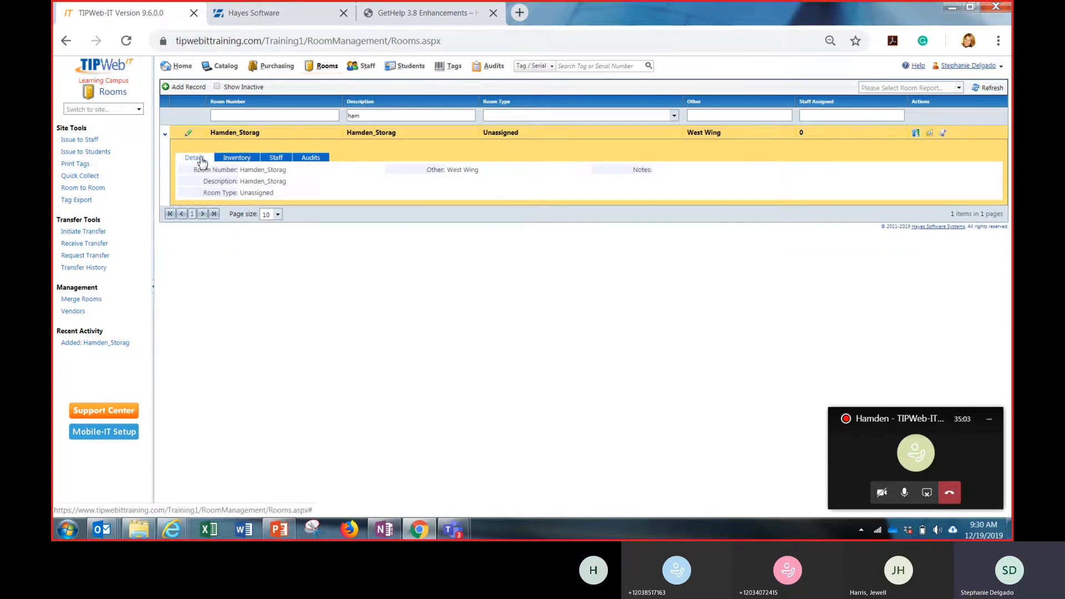
click(275, 160)
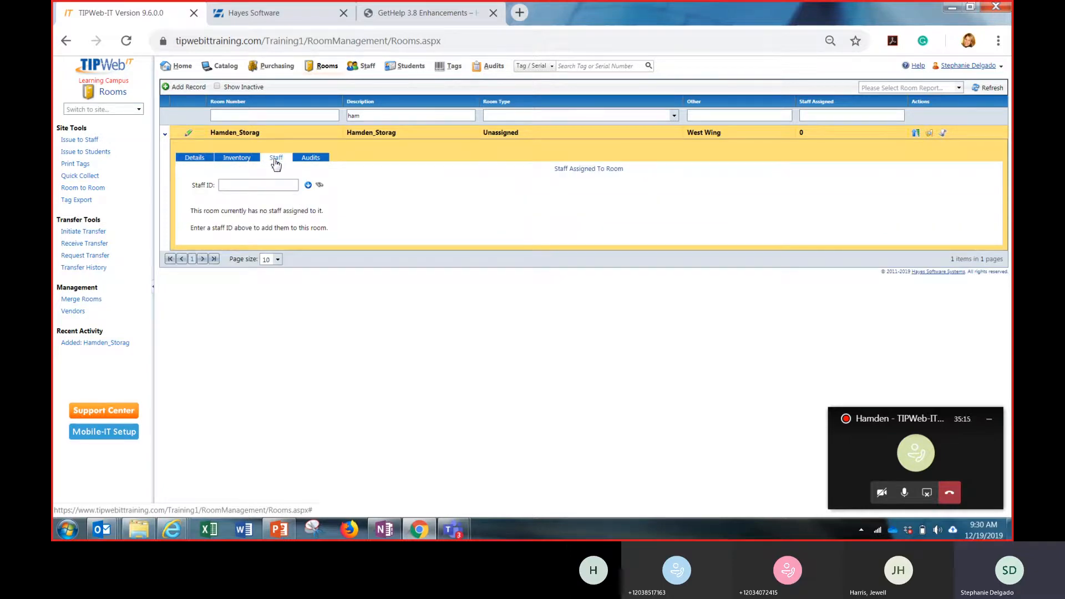
click(305, 159)
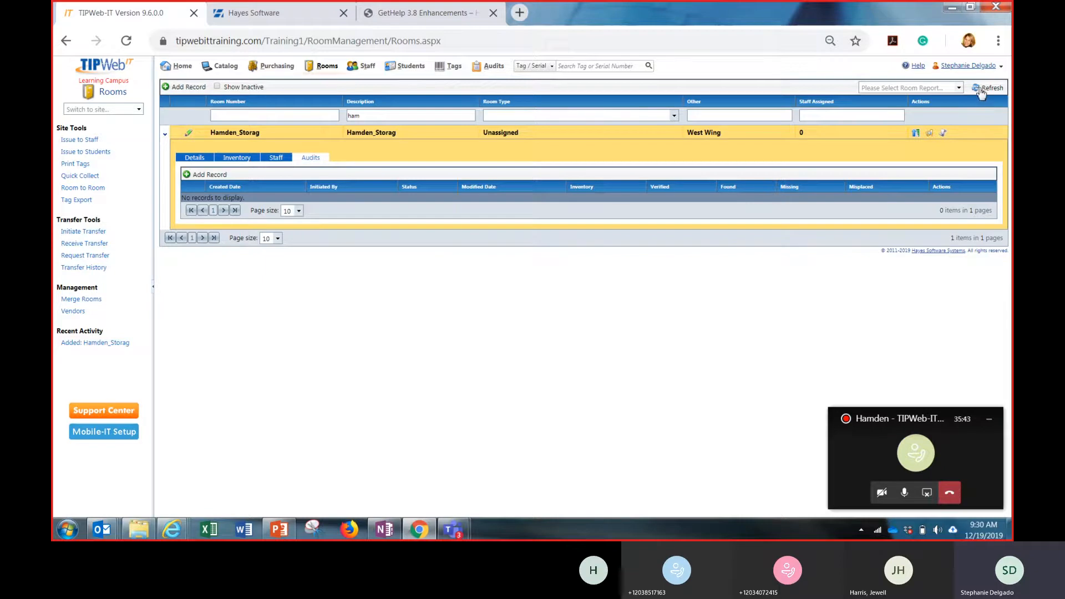
click(981, 92)
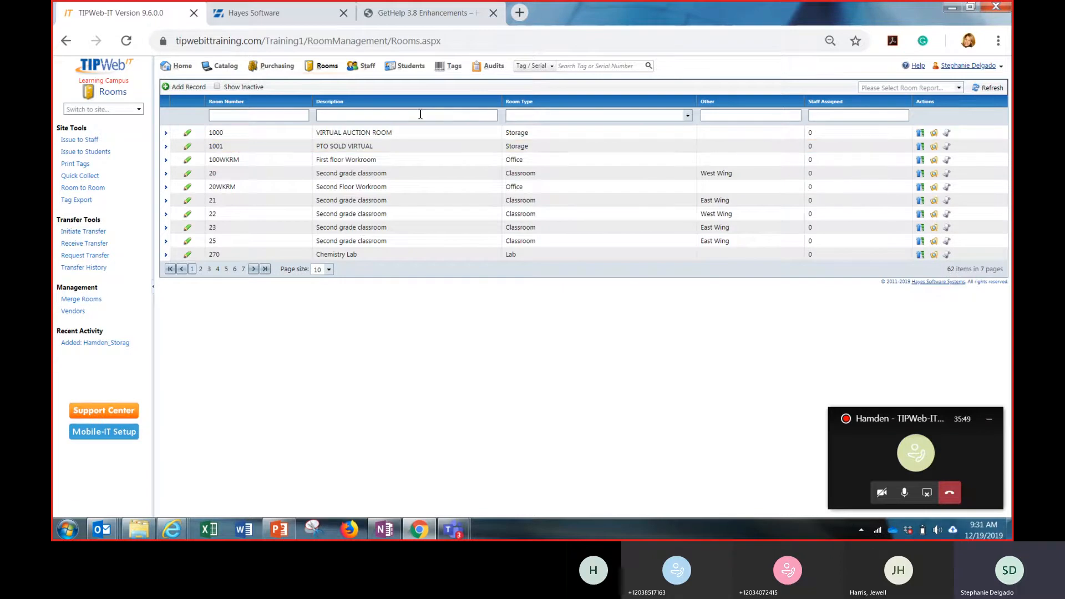
Open the staff list and look through the filter choices for staff type and status
click(355, 65)
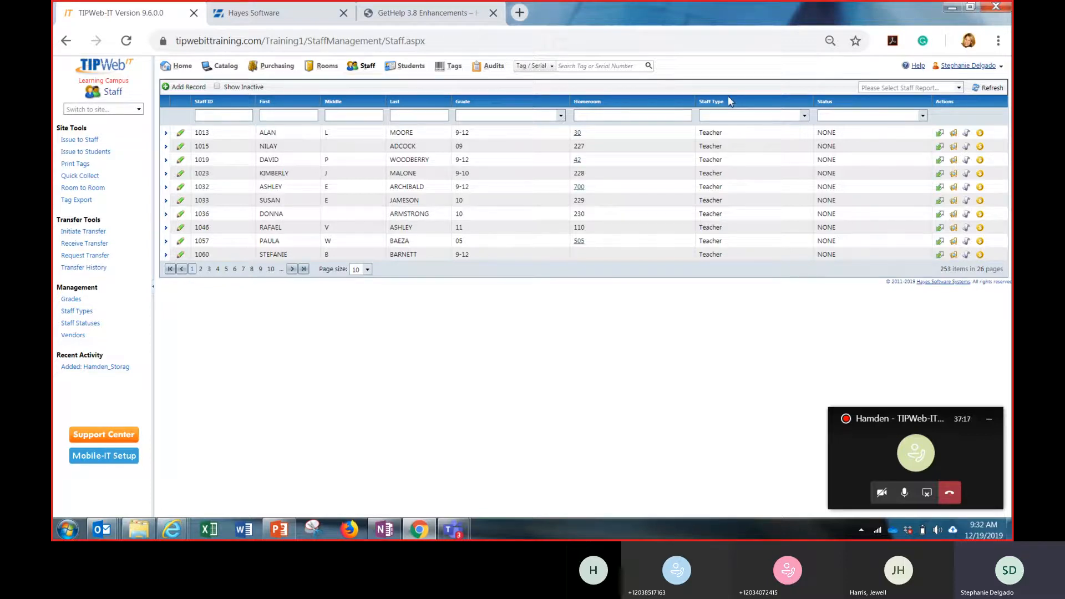
click(804, 115)
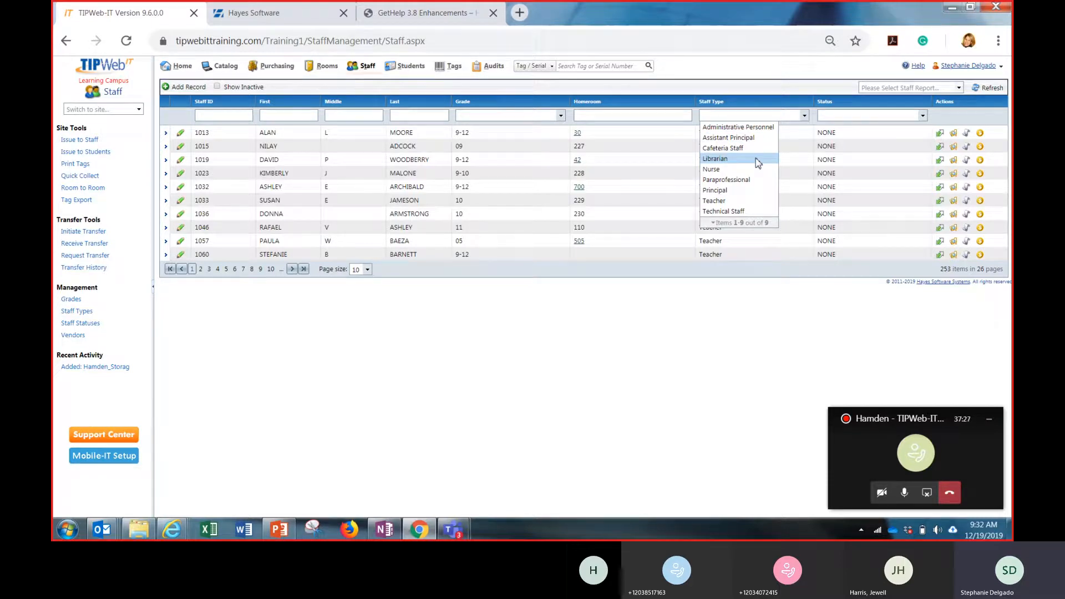
click(835, 93)
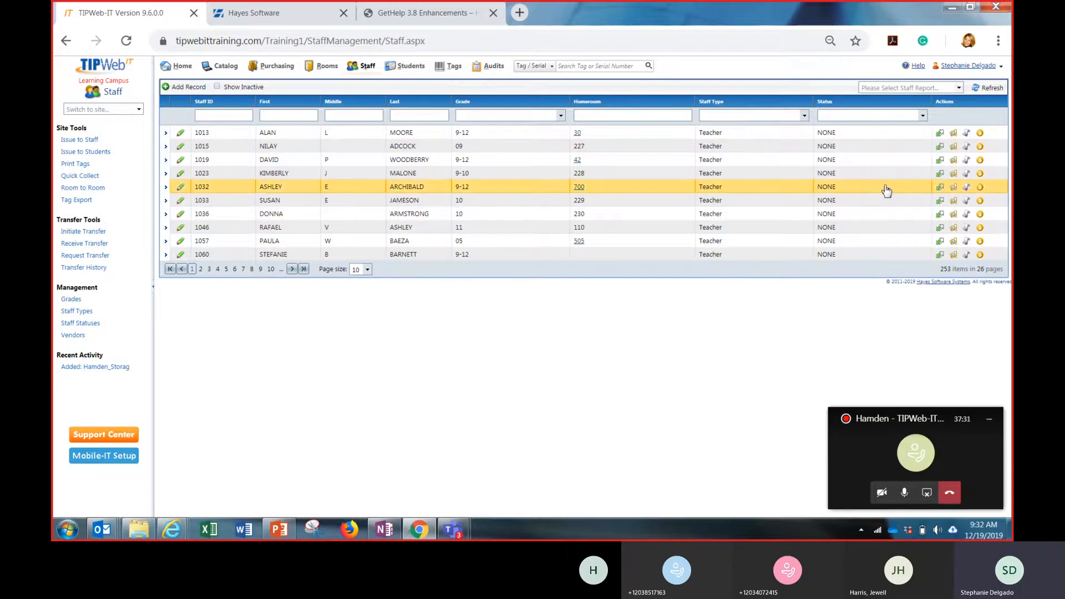
click(923, 115)
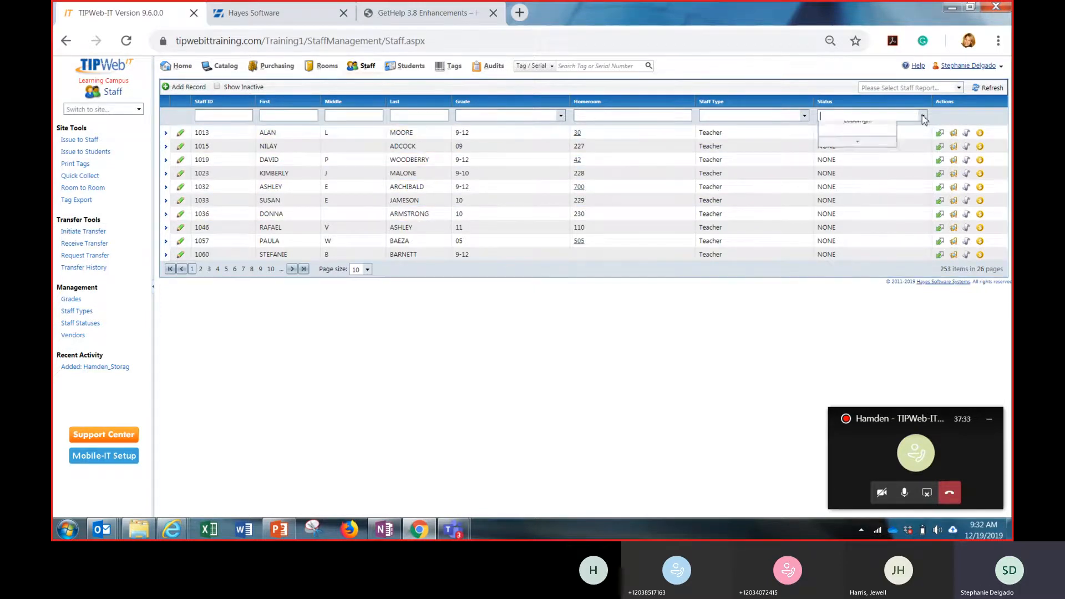
click(943, 121)
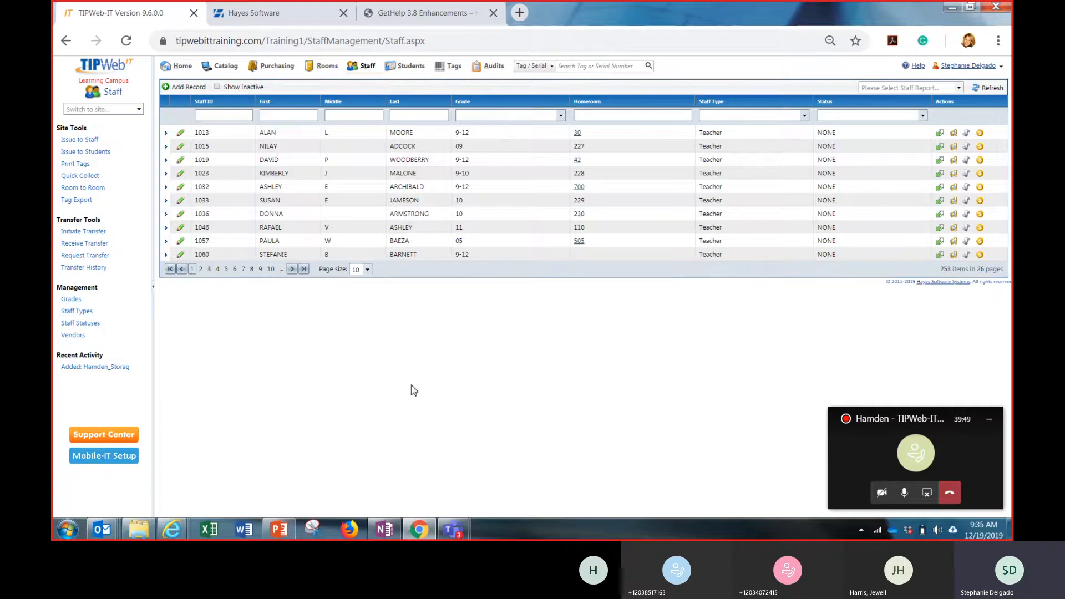
Examine the inventory issued to the first listed staff member, including the Latitude 13's accessories and image date information
click(165, 134)
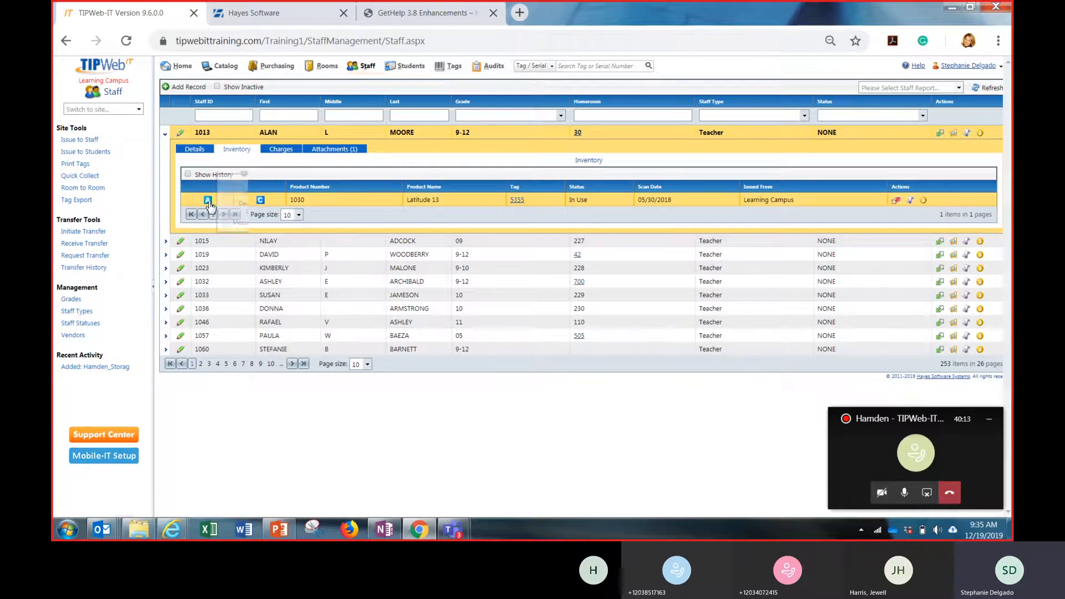
mouse_move(208, 201)
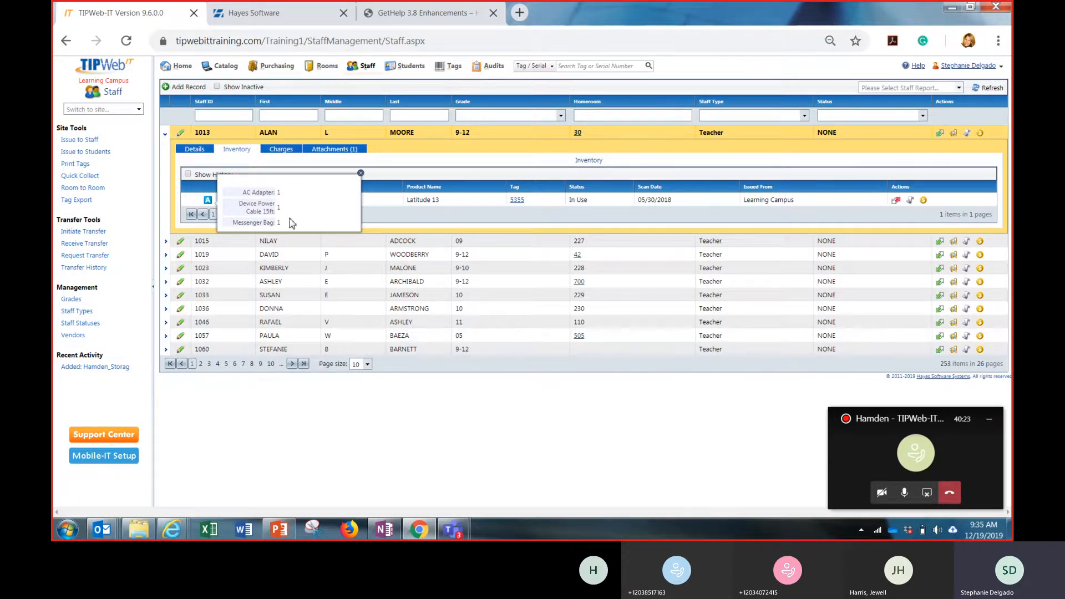
click(361, 173)
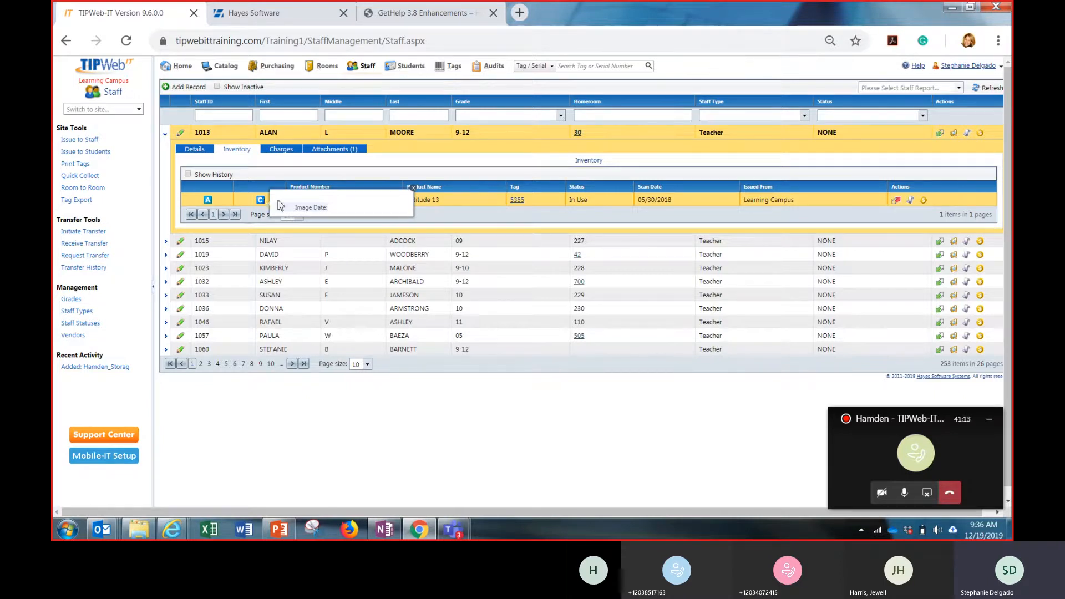
click(415, 195)
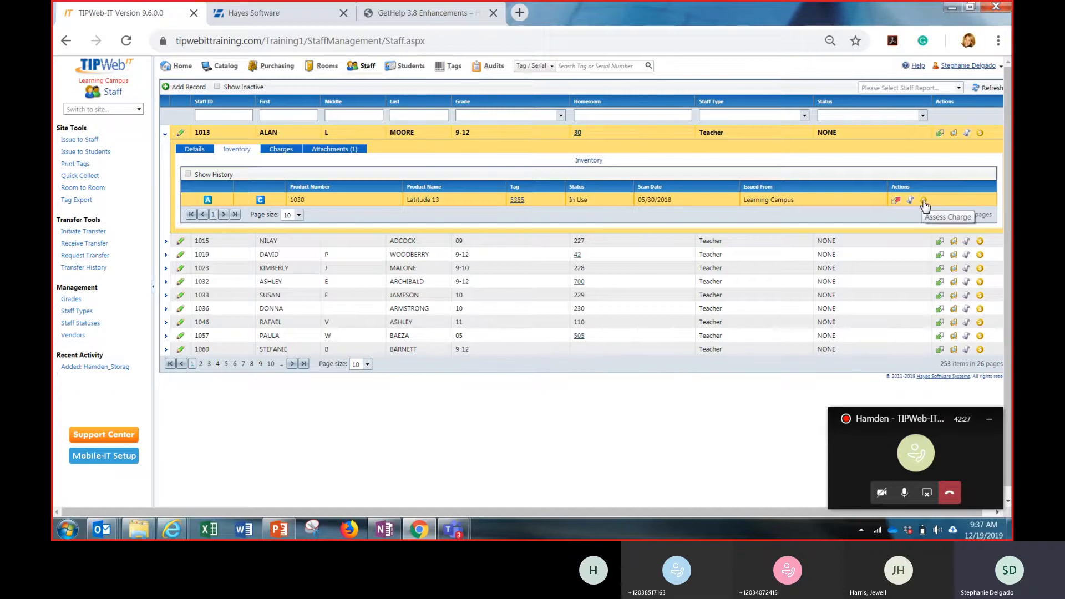
Review the first listed staff member's details, charges and attachments
click(204, 150)
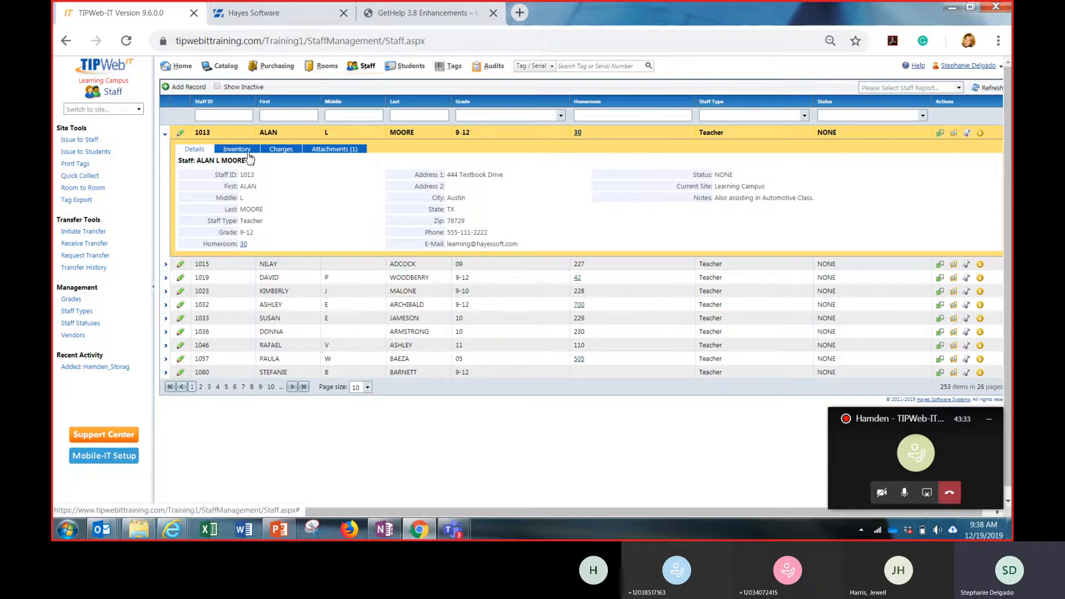
click(272, 149)
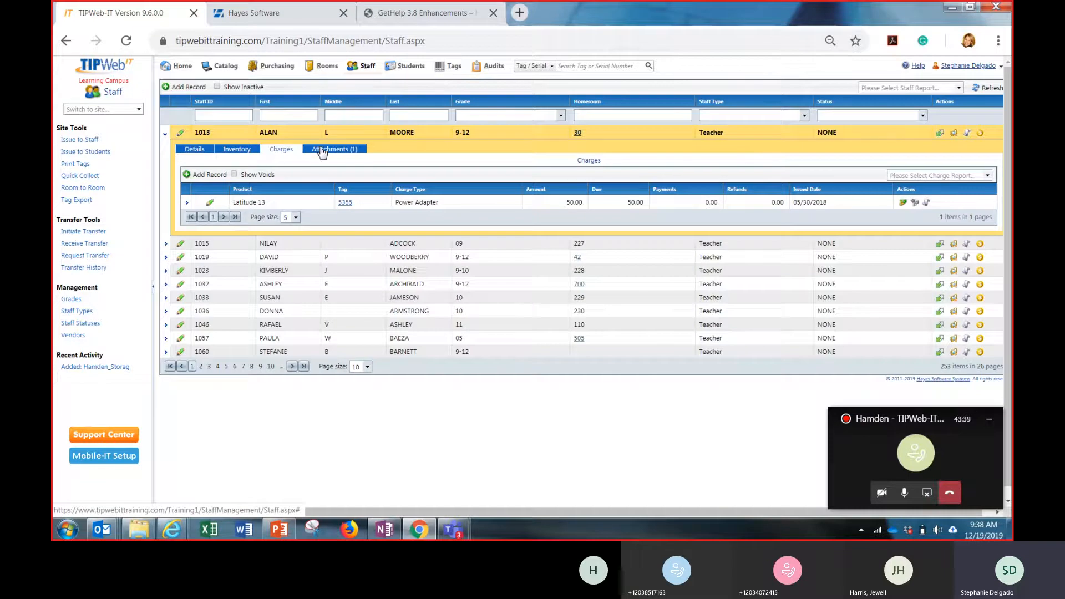
click(321, 150)
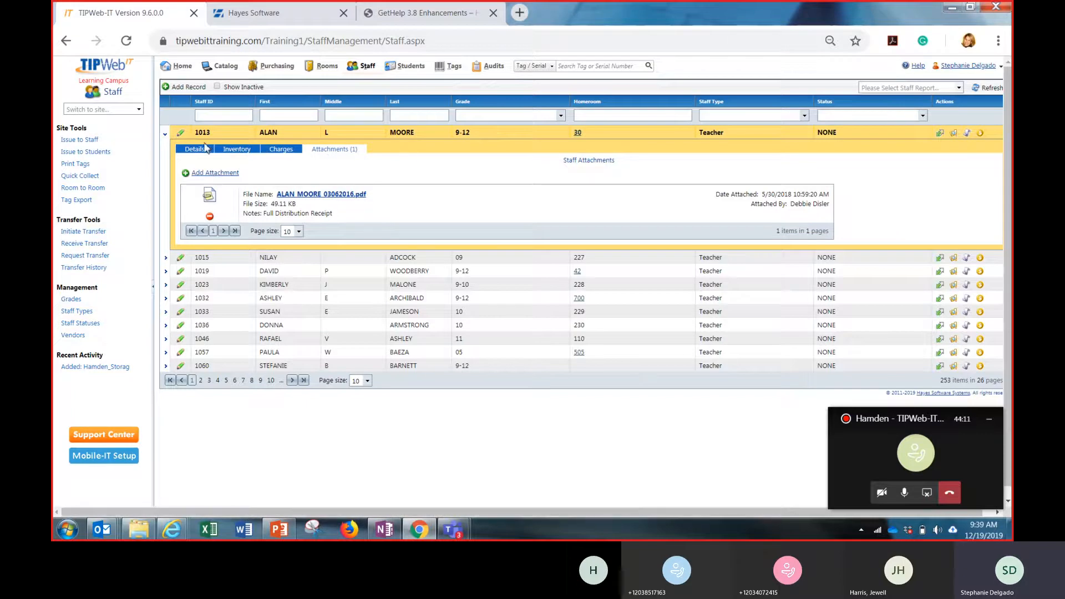
Collapse the first staff member's record and look through the available staff reports
click(164, 136)
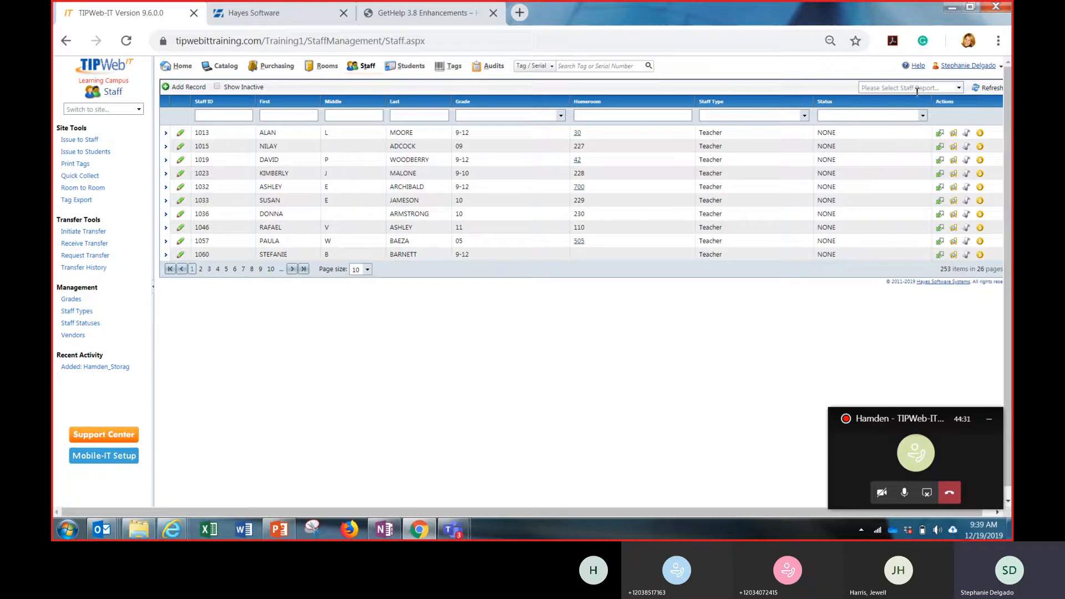
click(959, 89)
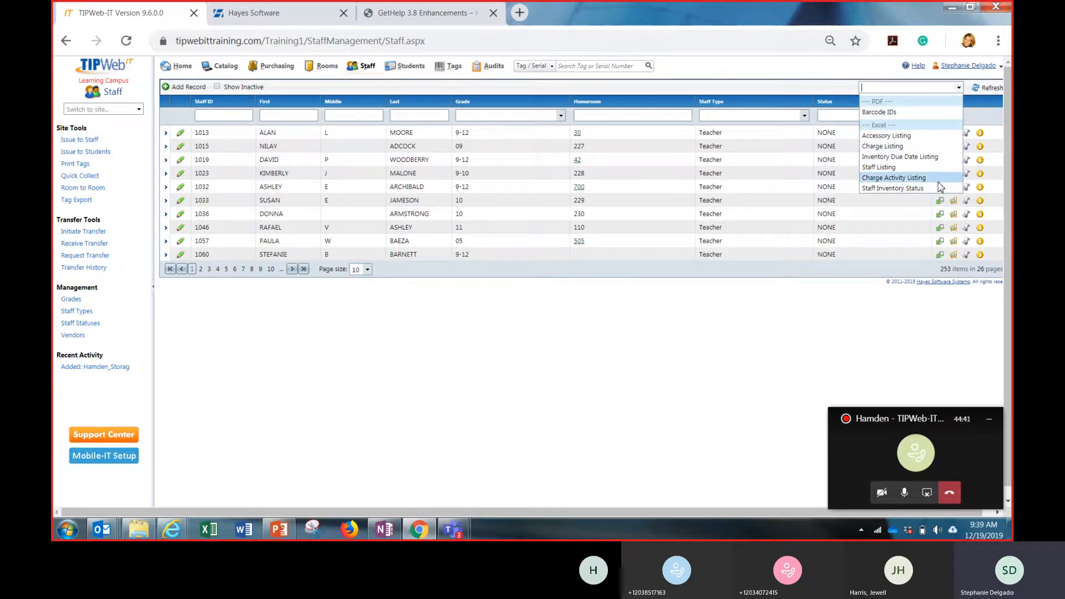
click(843, 74)
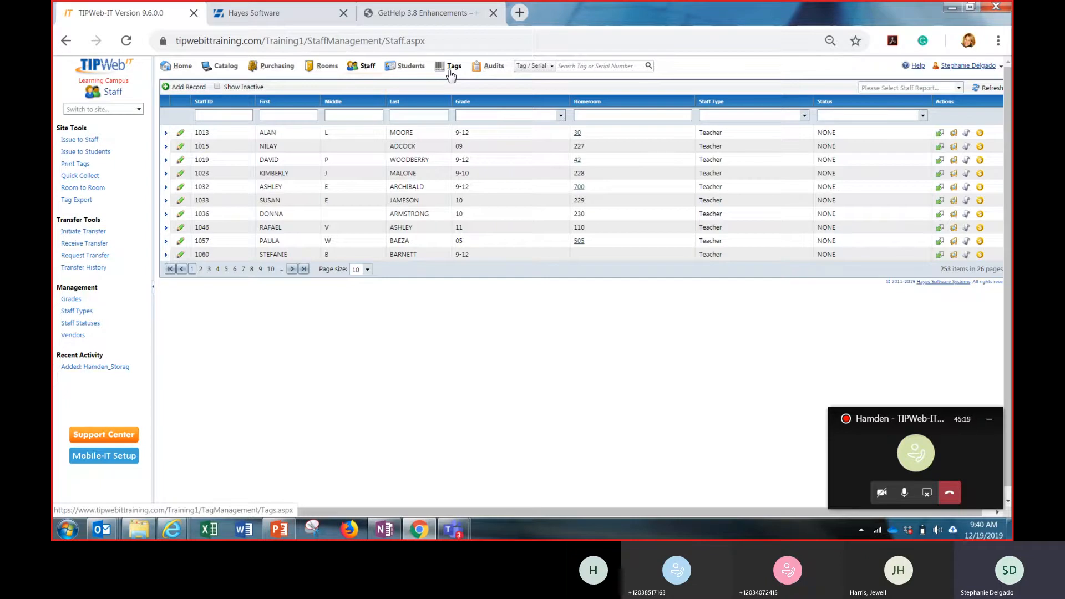
Search globally for the first listed staff member by first name, review their staff information and issued inventory, and close it
click(552, 67)
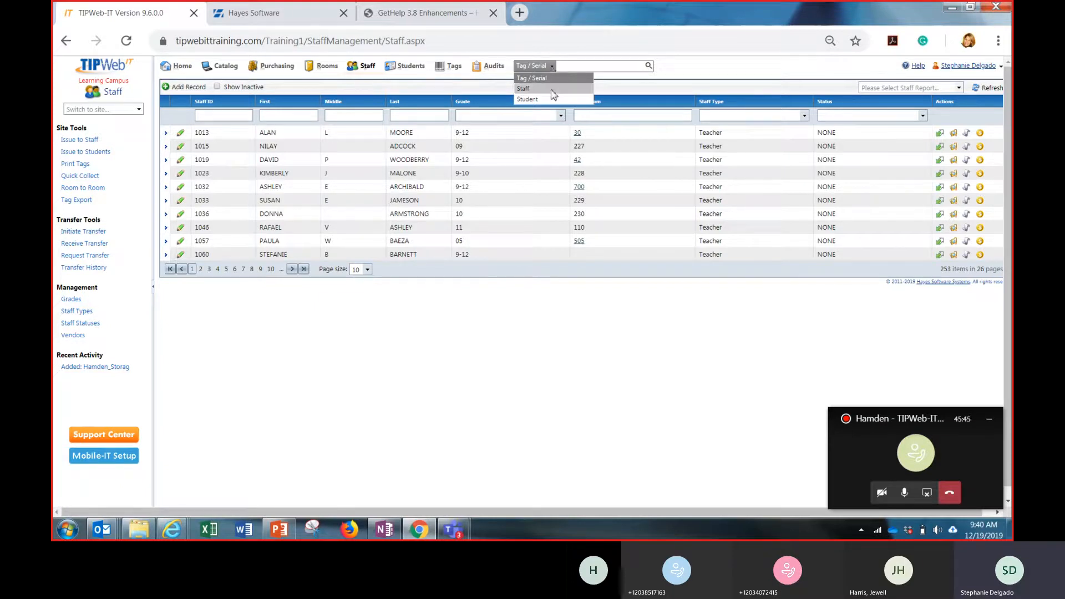
click(553, 89)
click(584, 66)
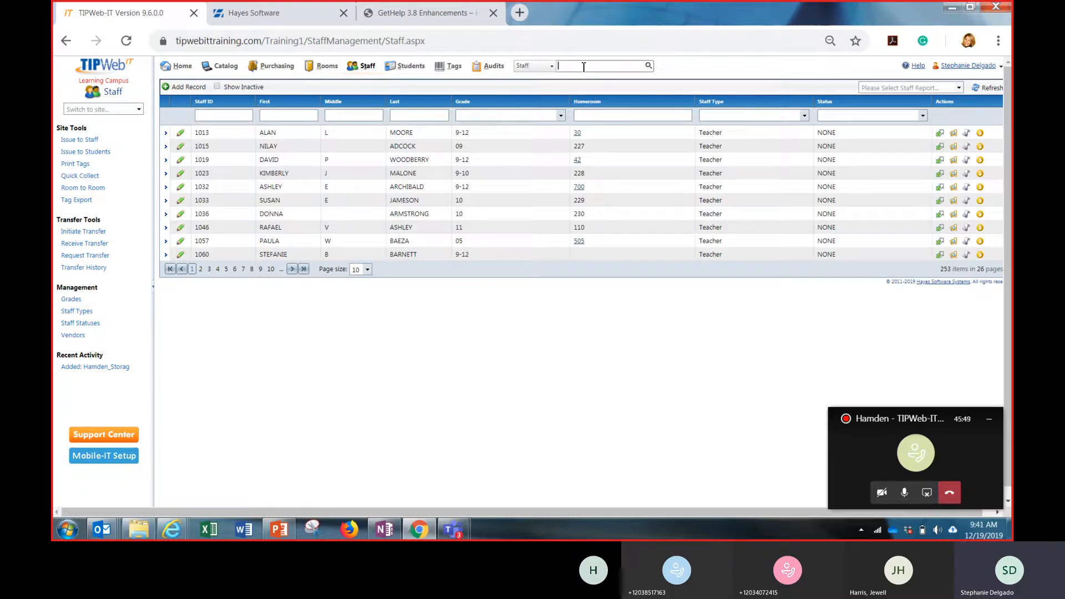
text(alan)
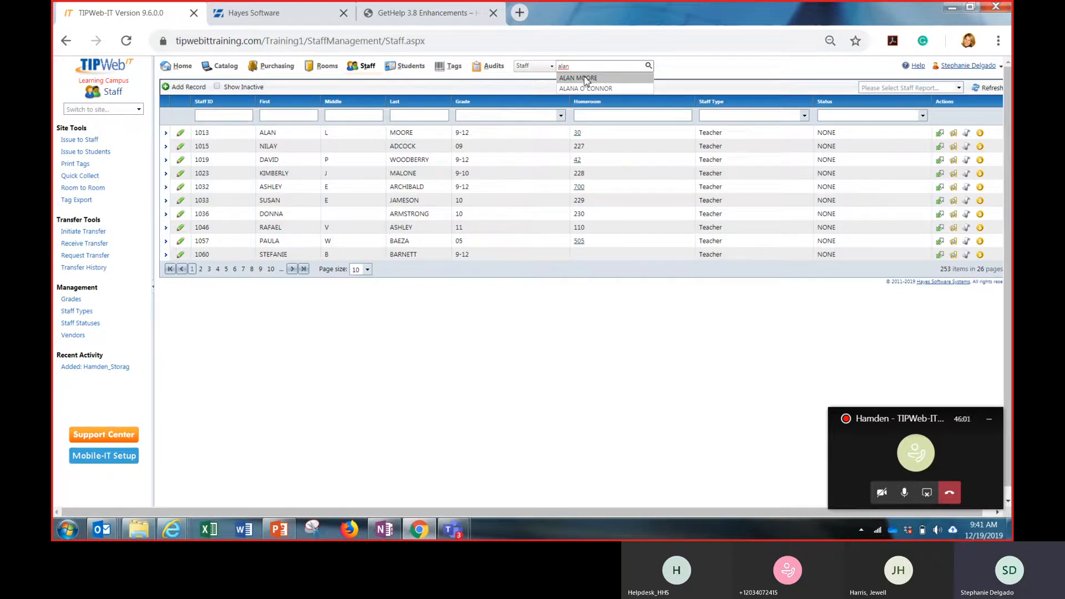
click(587, 81)
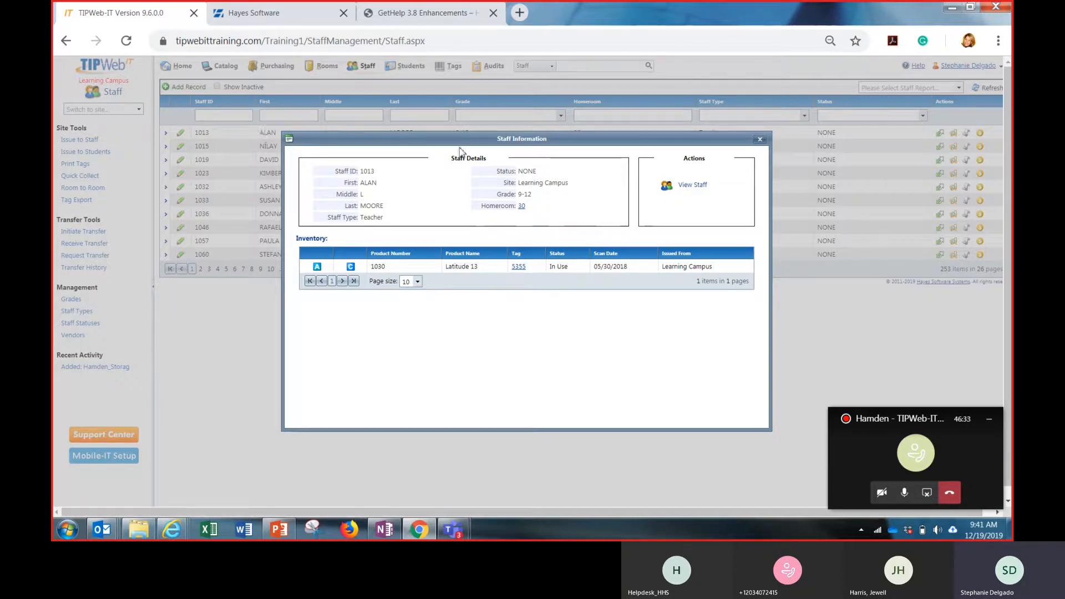
click(760, 139)
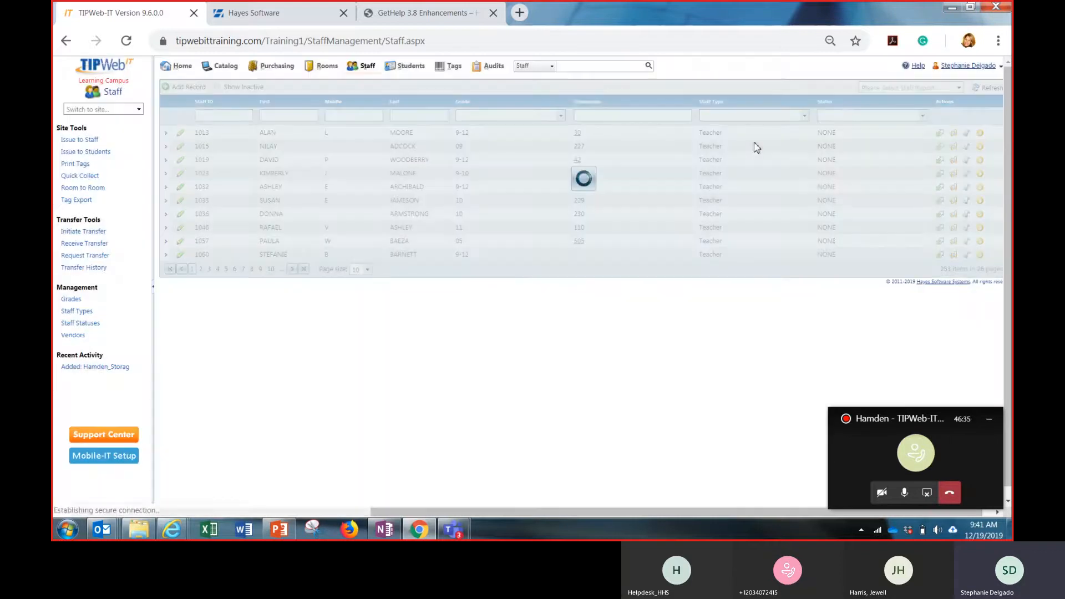
Search by tag or serial number for tag 5455 and open its tag information
click(542, 67)
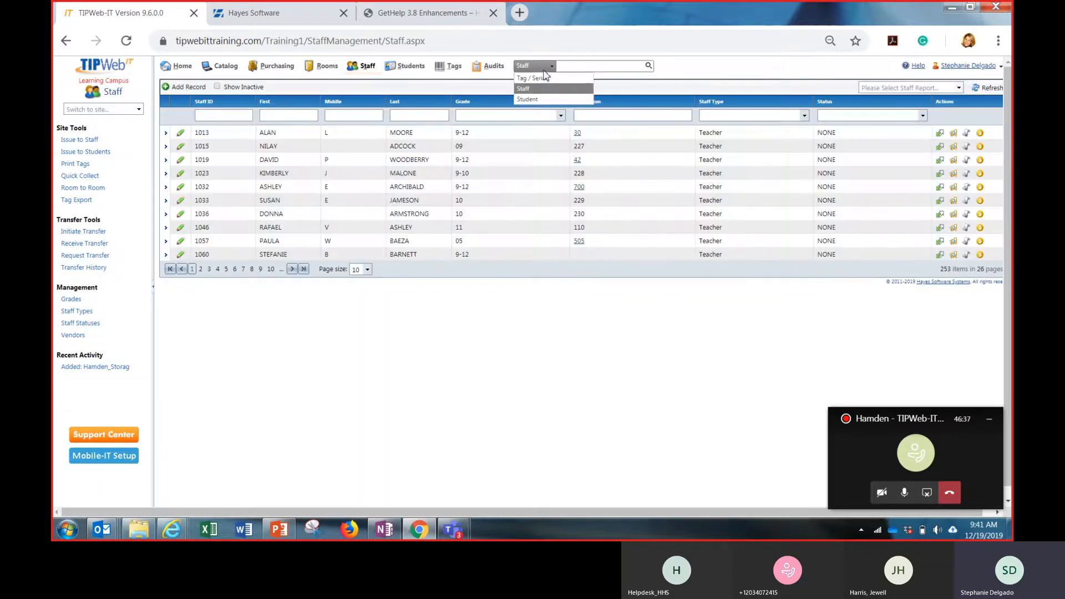
click(538, 78)
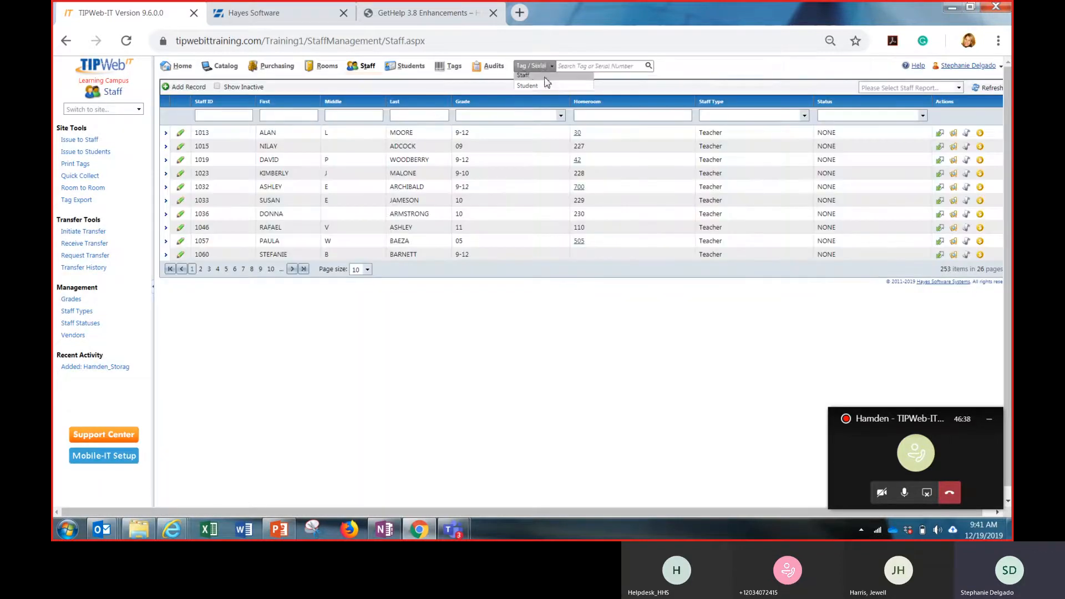
click(594, 66)
text(545)
key(Return)
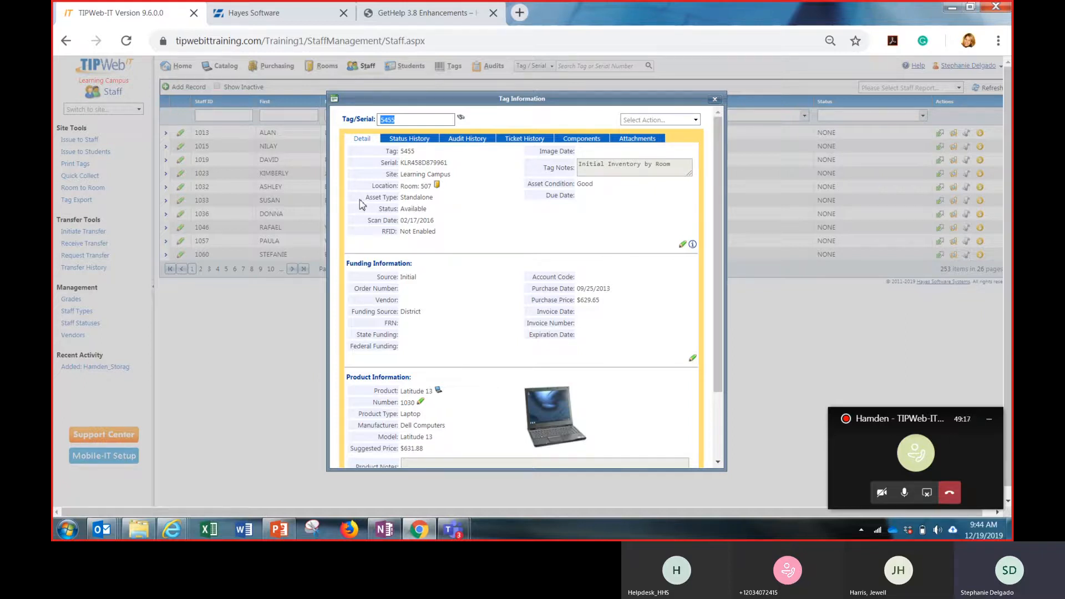
Examine tag 5455's details, highlighting the asset type, RFID setting, image date and asset condition
click(427, 198)
double_click(426, 198)
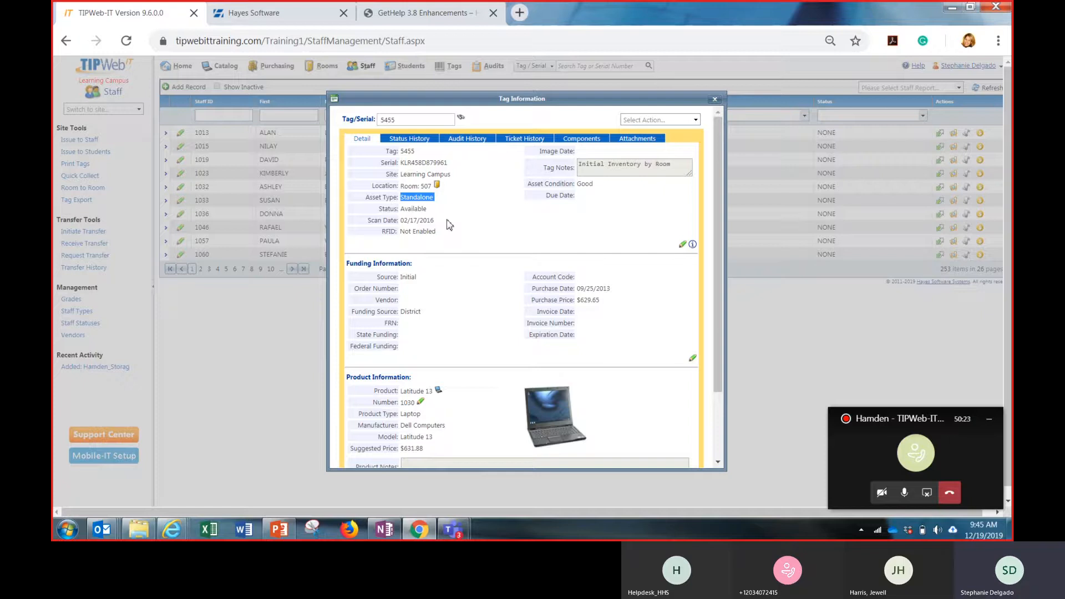
click(412, 233)
triple_click(412, 233)
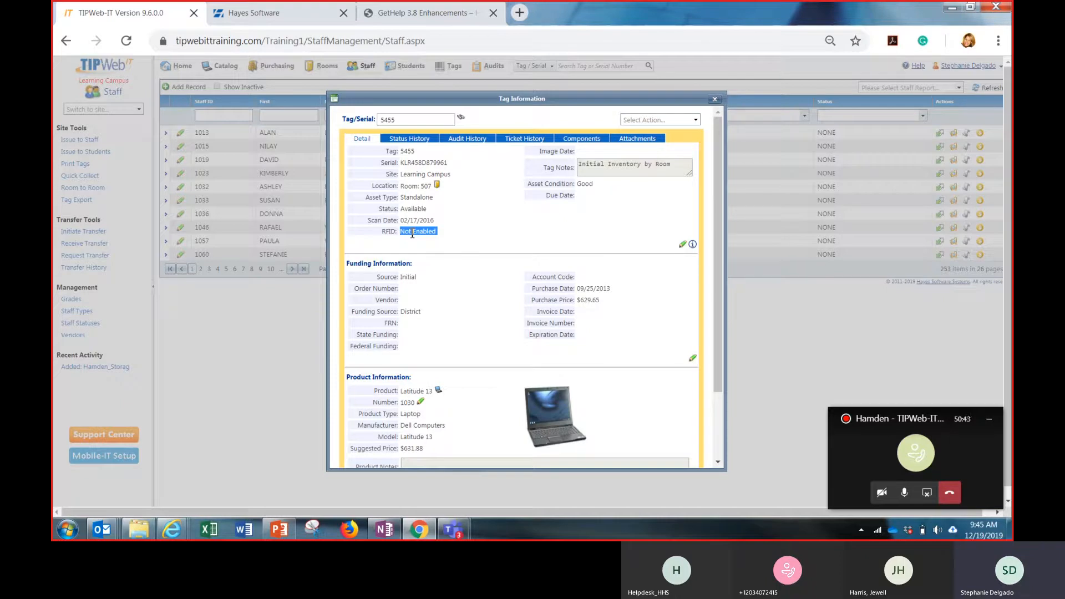
click(537, 231)
triple_click(557, 154)
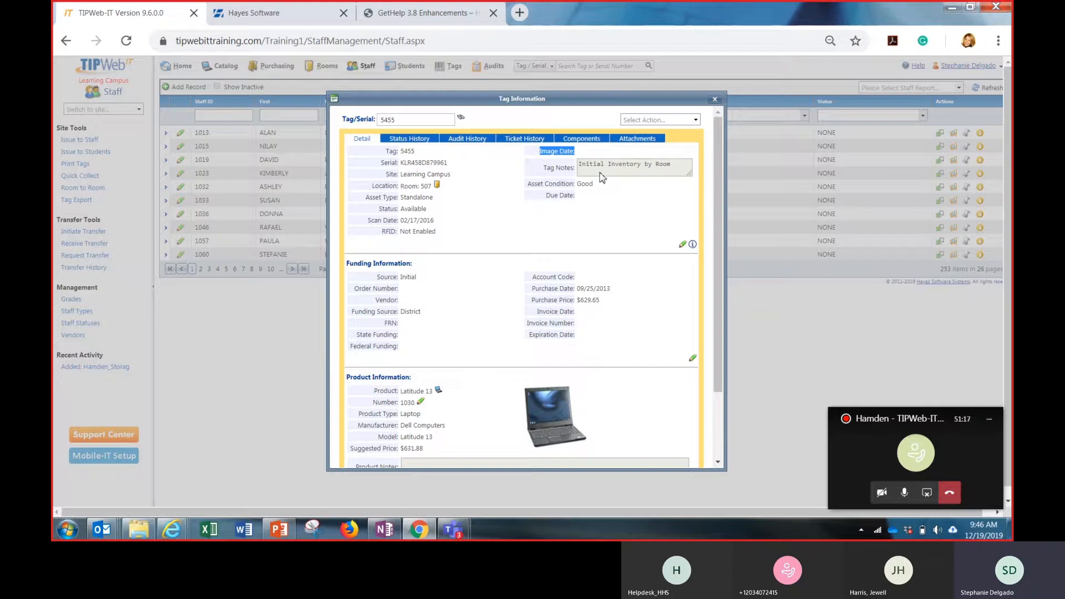
triple_click(553, 185)
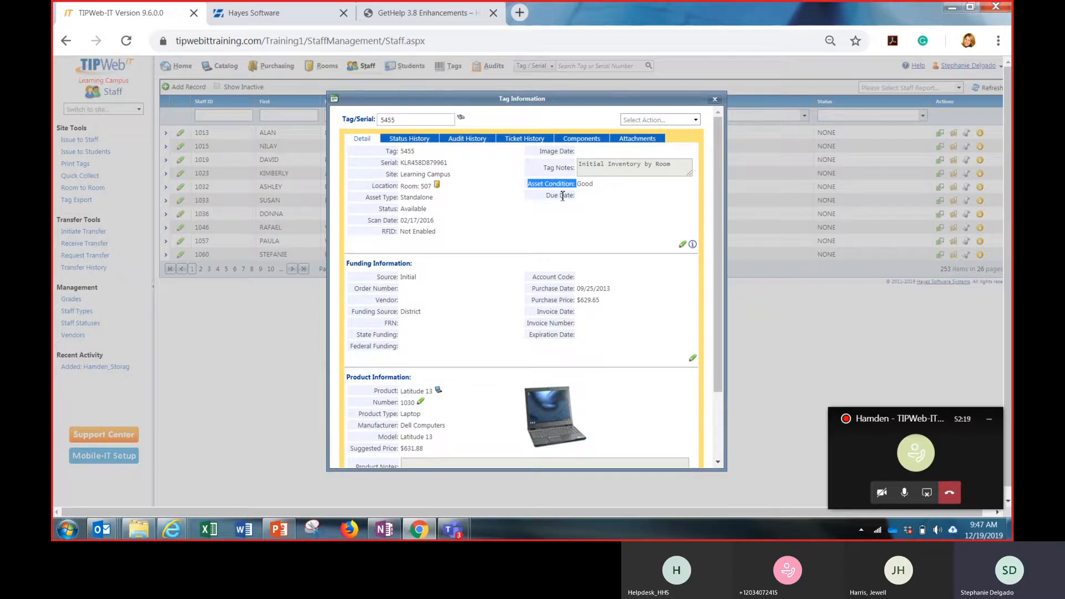
Examine the due date, funding, product and installation information in tag 5455's details
double_click(564, 195)
scroll(584, 202, down, 3)
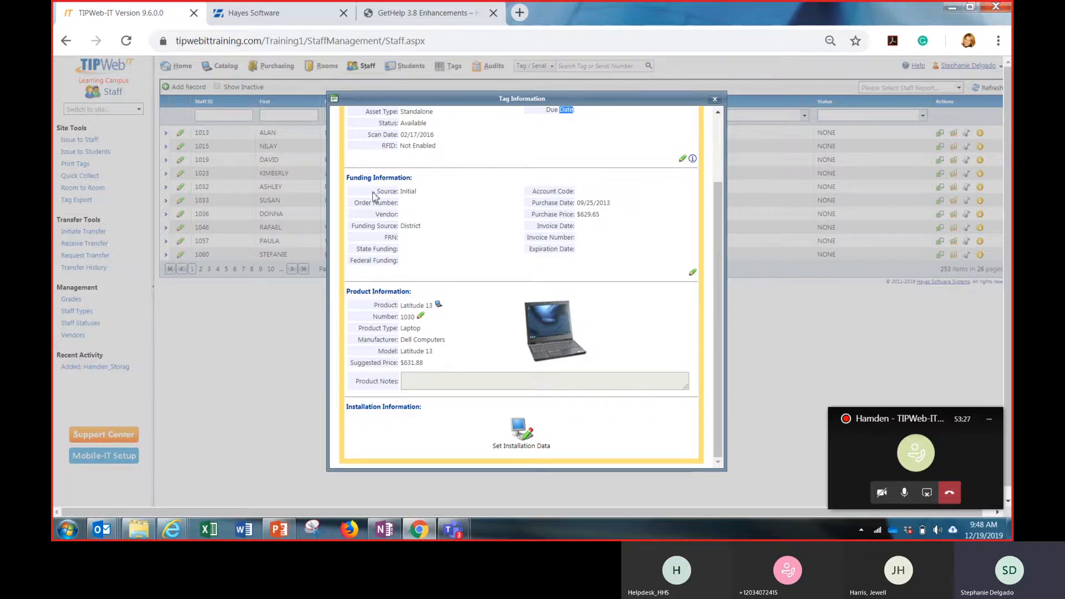
double_click(416, 193)
click(623, 251)
scroll(669, 328, down, 1)
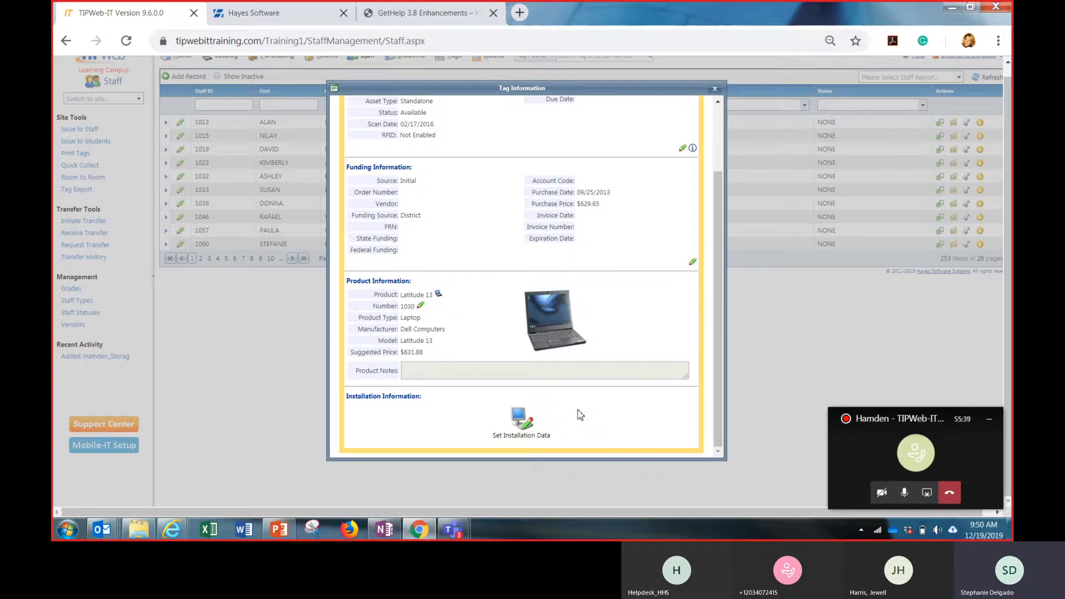
scroll(598, 426, up, 1)
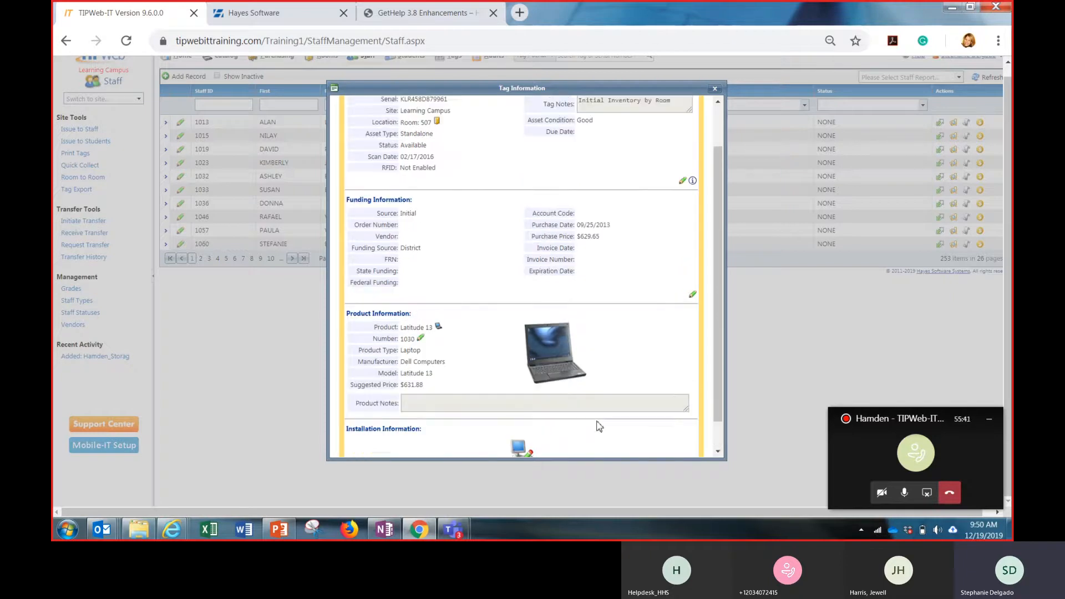
scroll(598, 427, up, 2)
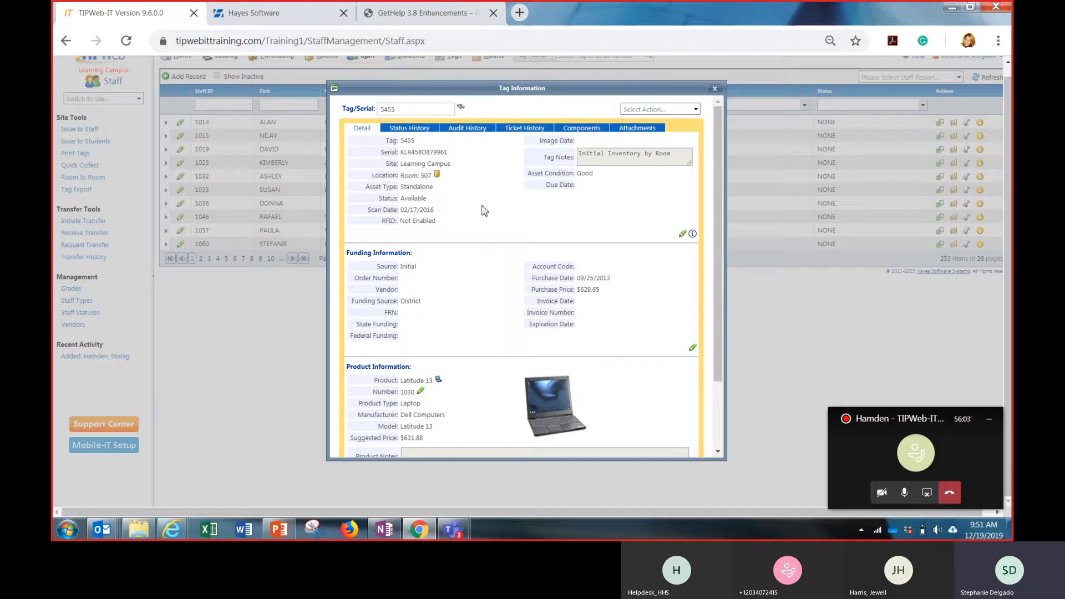
Review the status history, audit history and ticket history of tag 5455
click(420, 133)
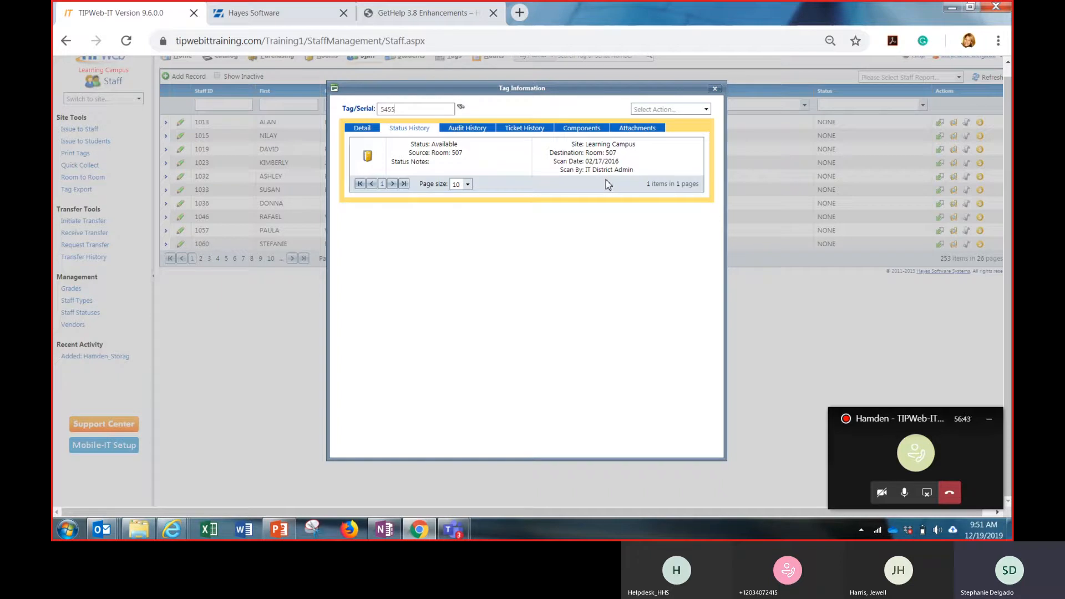
click(476, 128)
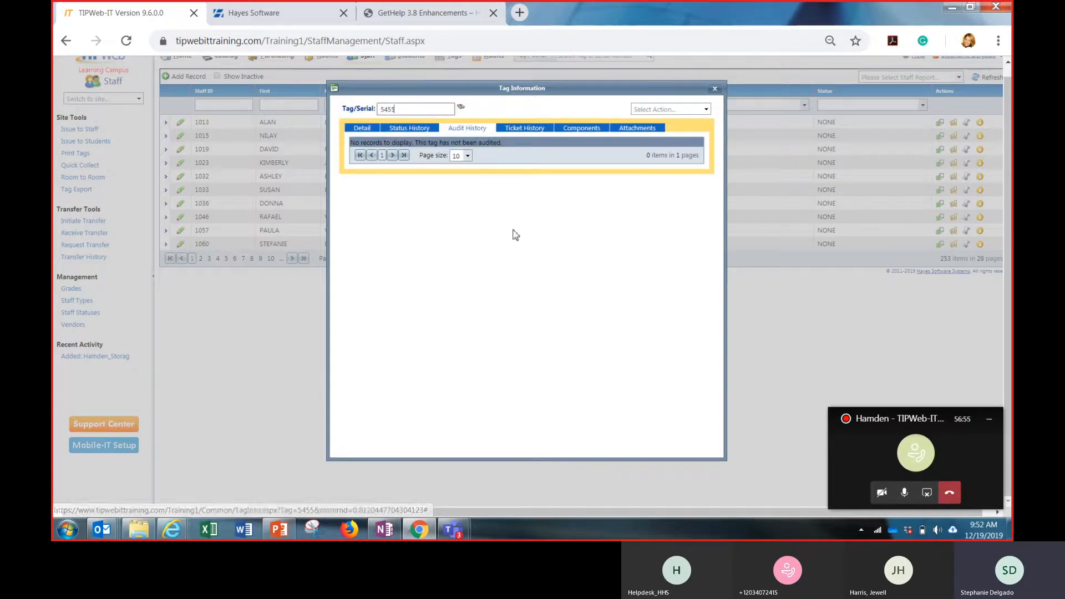
click(526, 128)
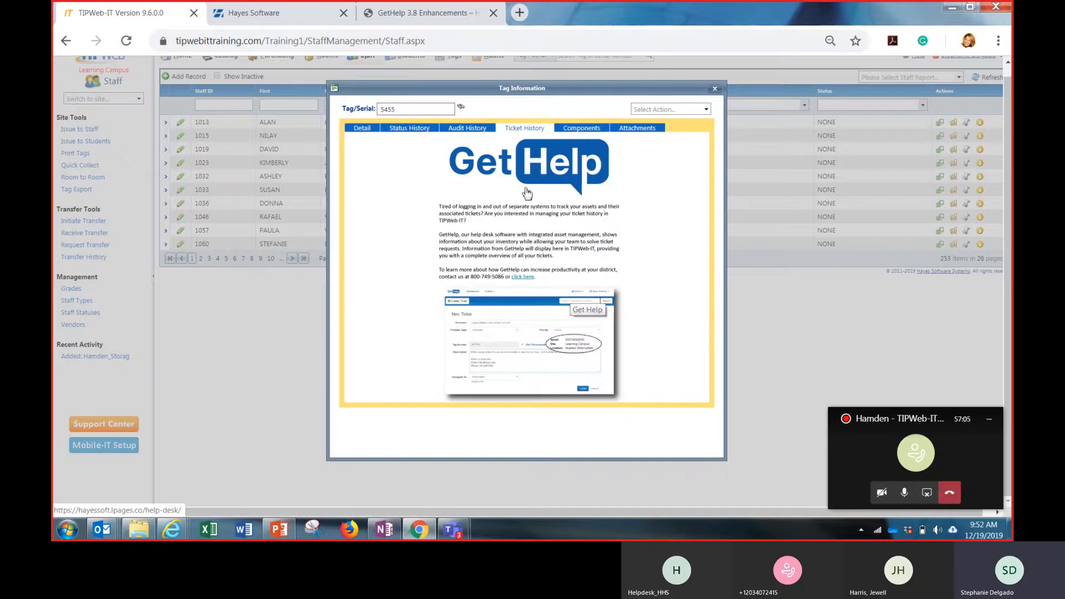
Review tag 5455's component tag entry, compare it with the tag details, and view its attachments
click(581, 128)
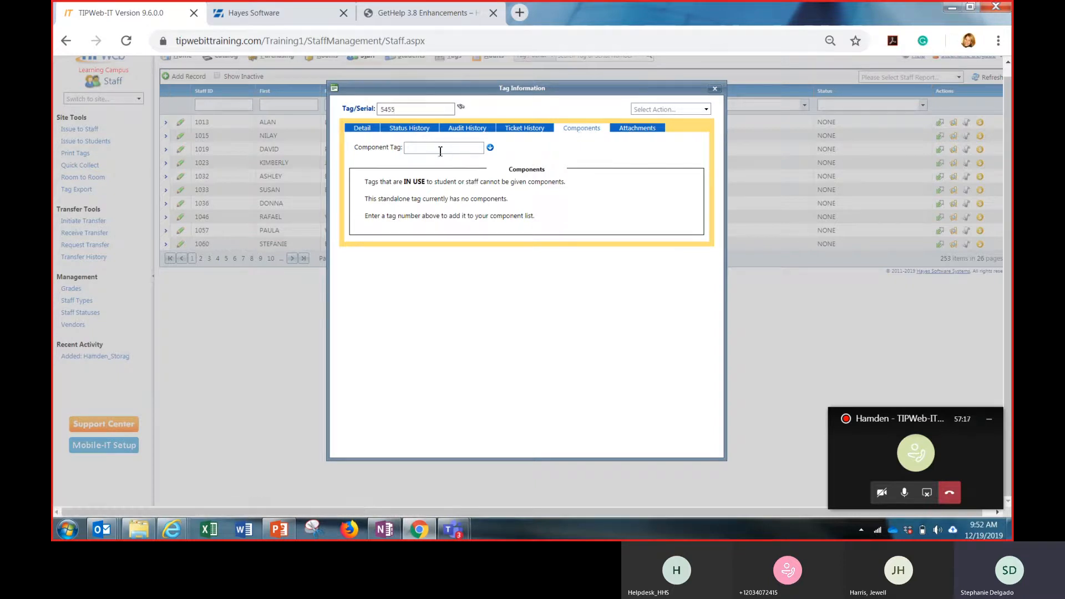
click(365, 130)
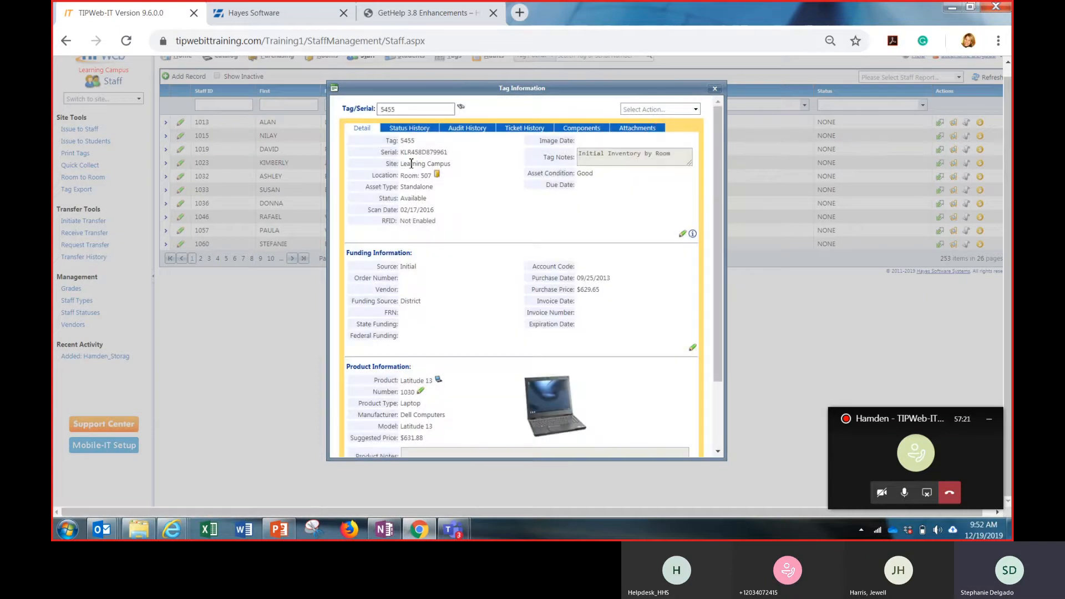
click(577, 132)
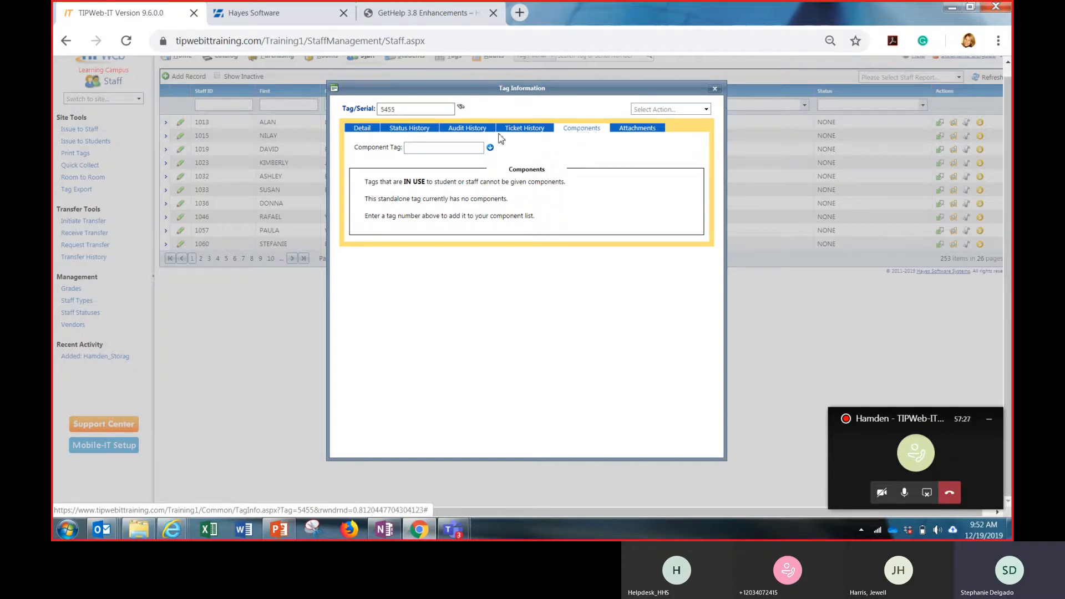
click(466, 147)
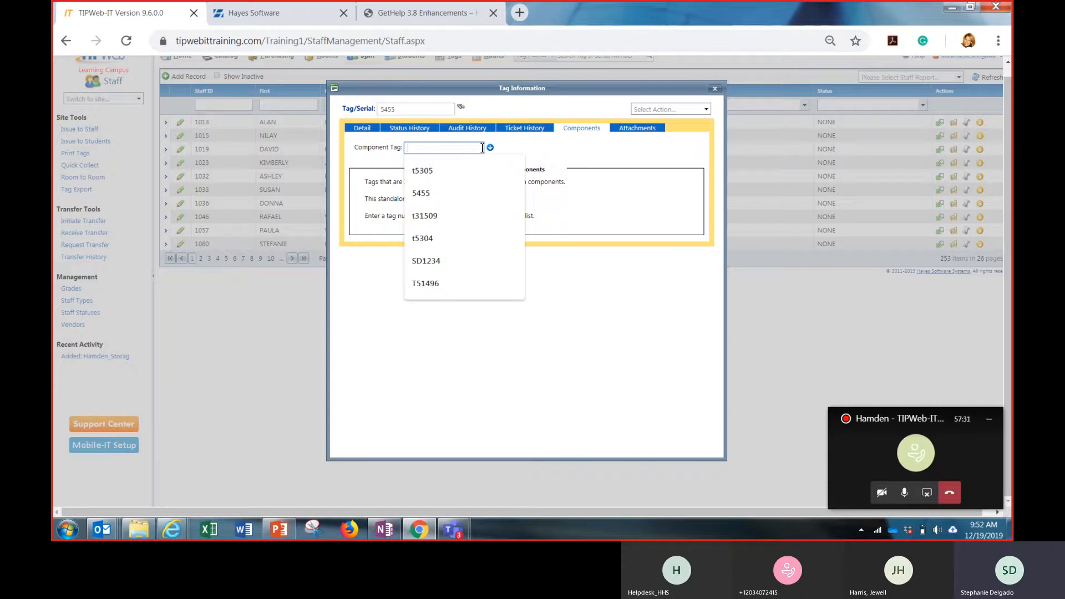
click(544, 149)
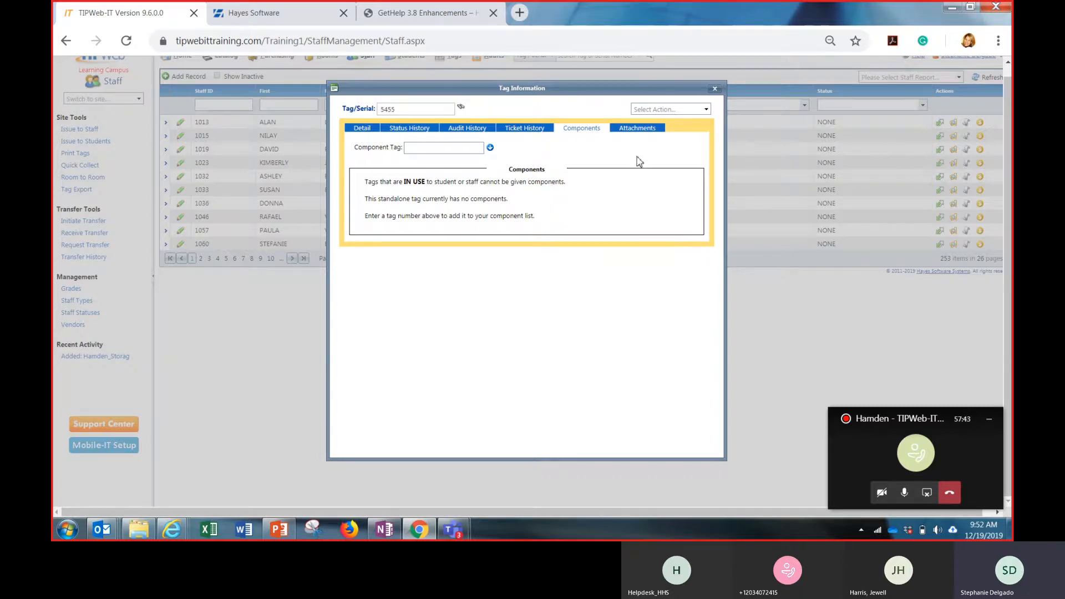
click(637, 128)
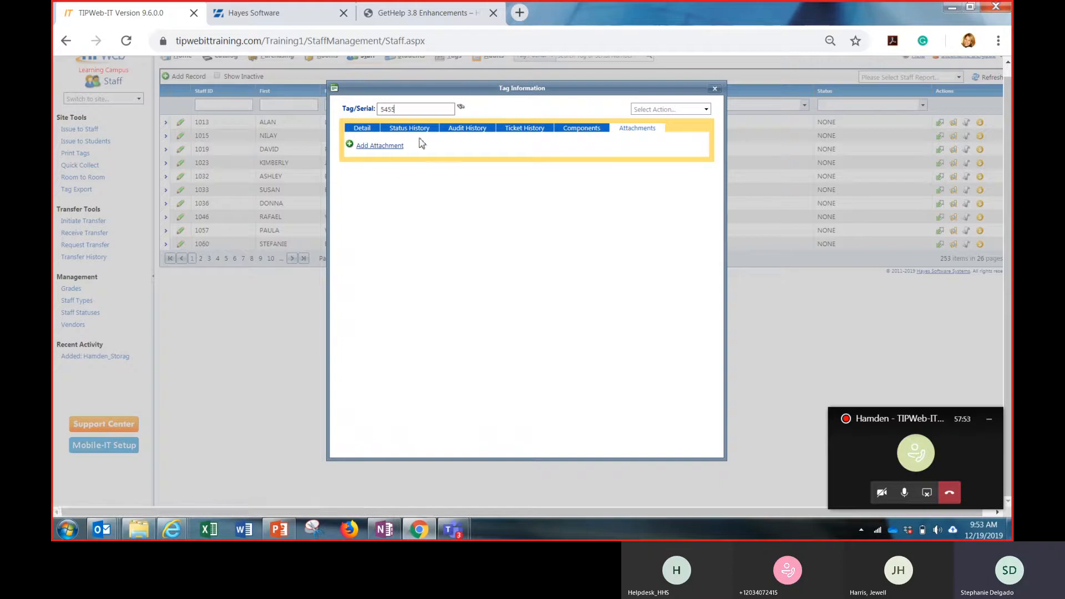
Look through the location, status, report and administrative actions for tag 5455, return to its details and close the tag information
click(707, 114)
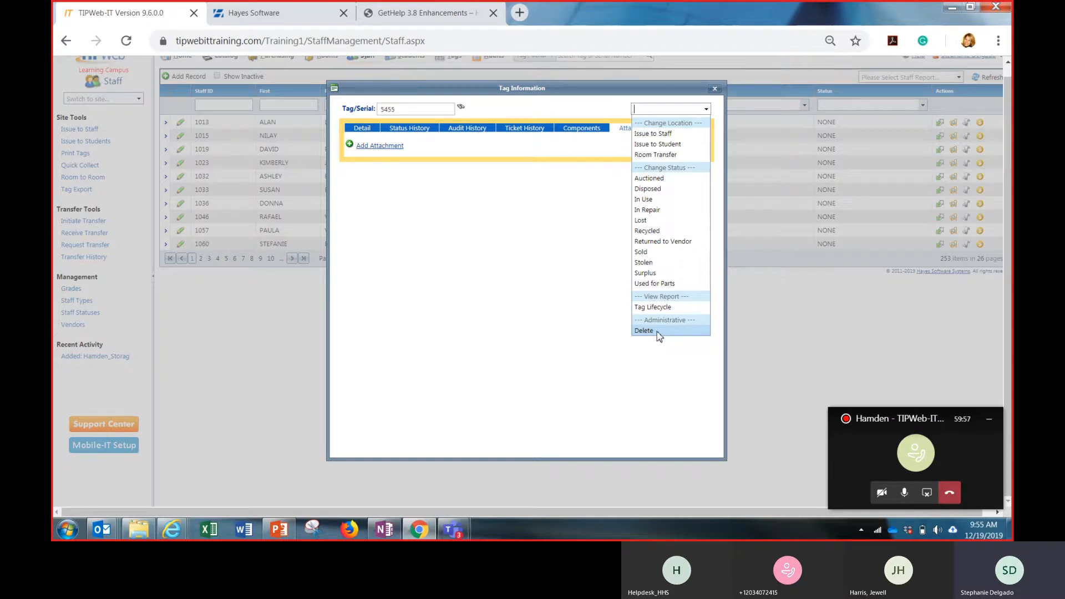
click(567, 297)
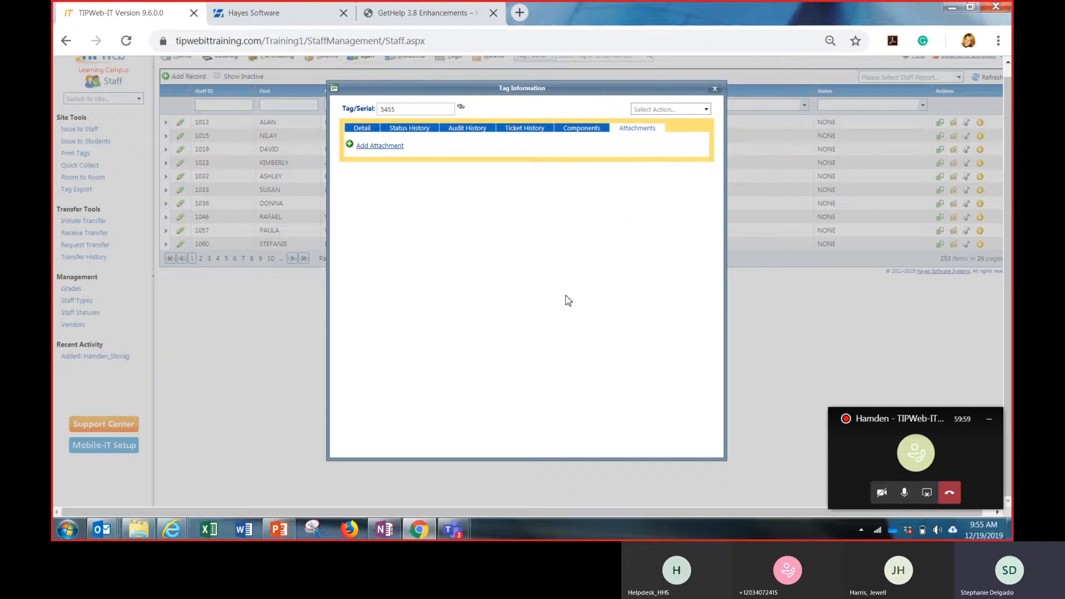
click(684, 110)
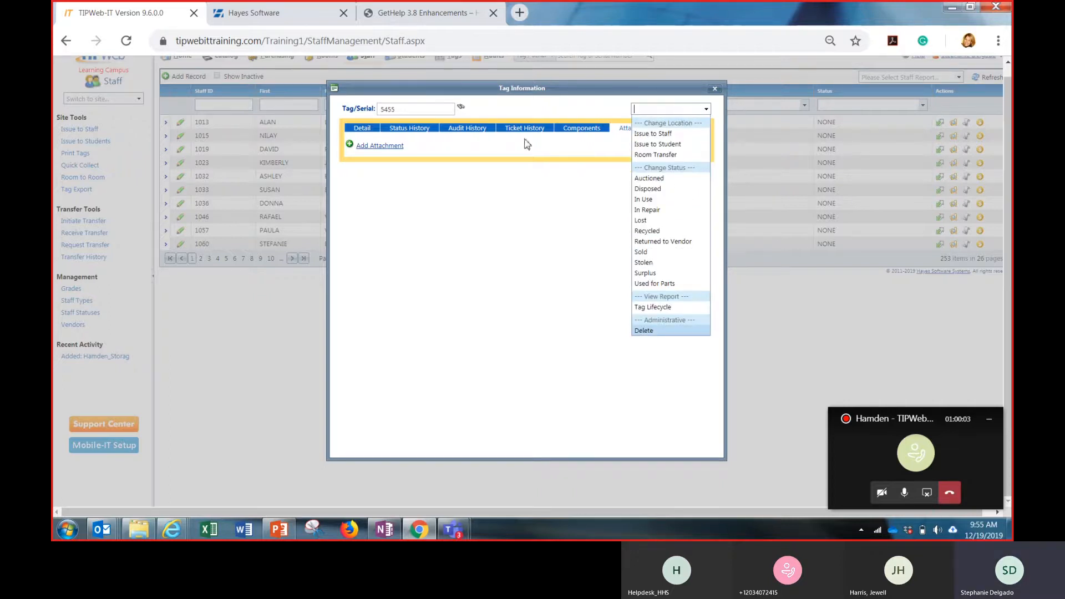
click(362, 128)
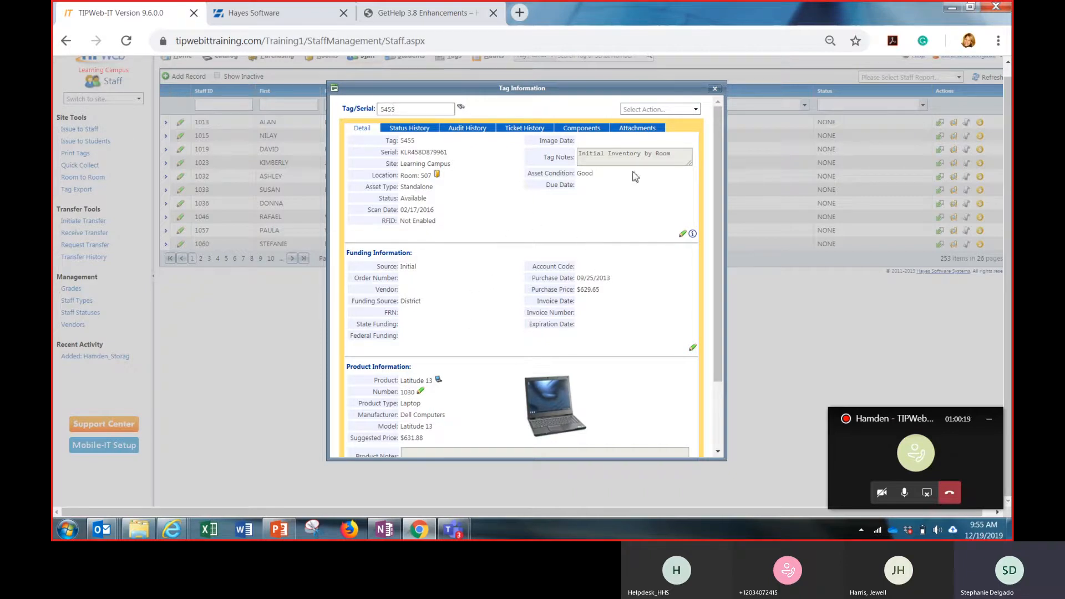
click(714, 89)
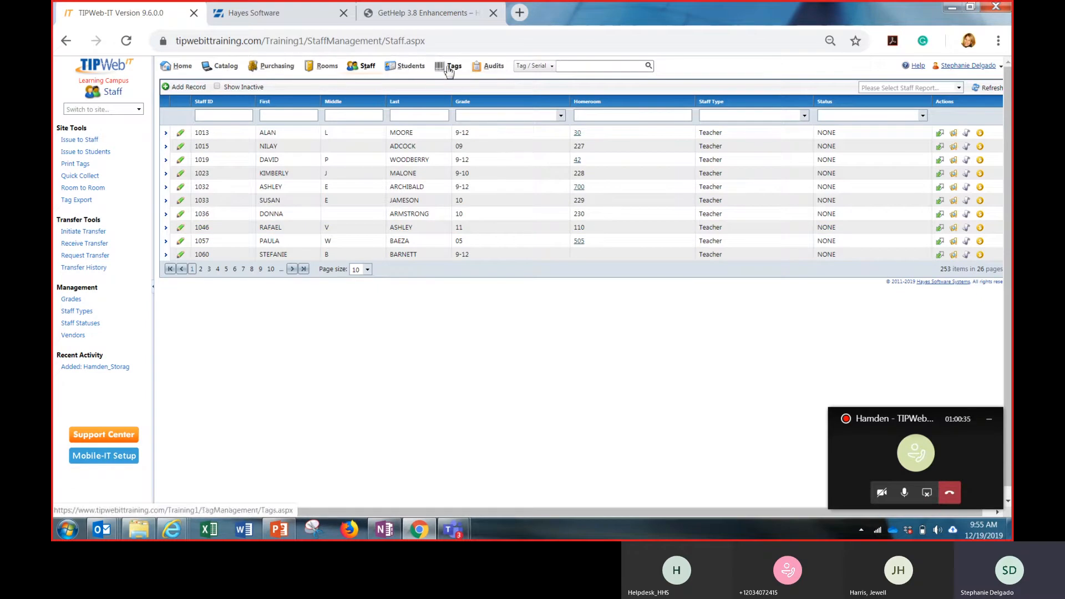
Return to the home page and search the list of switchable sites for "cha"
click(184, 66)
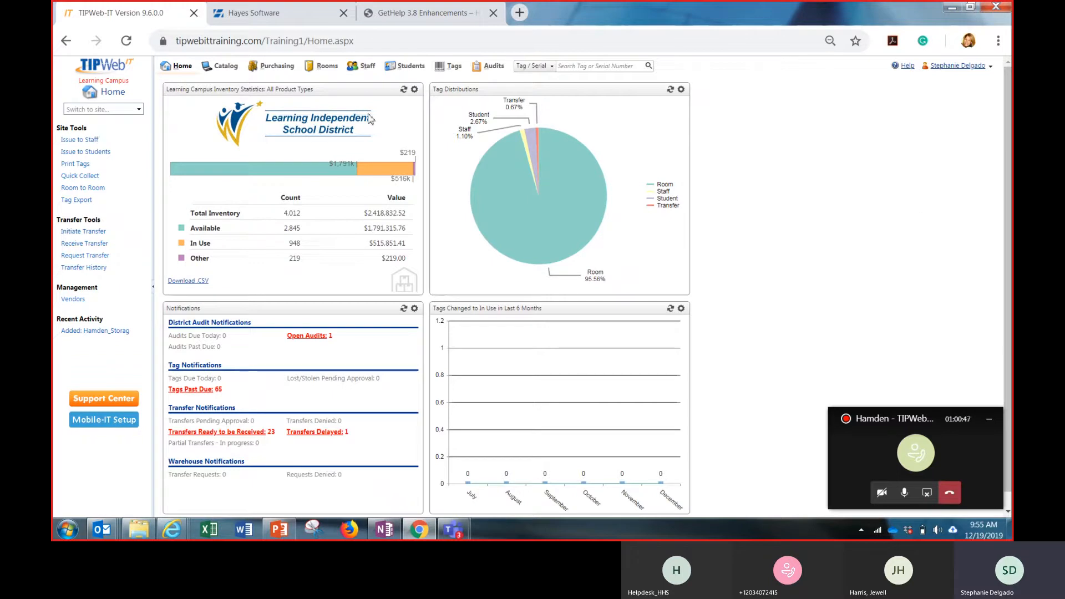
mouse_move(548, 158)
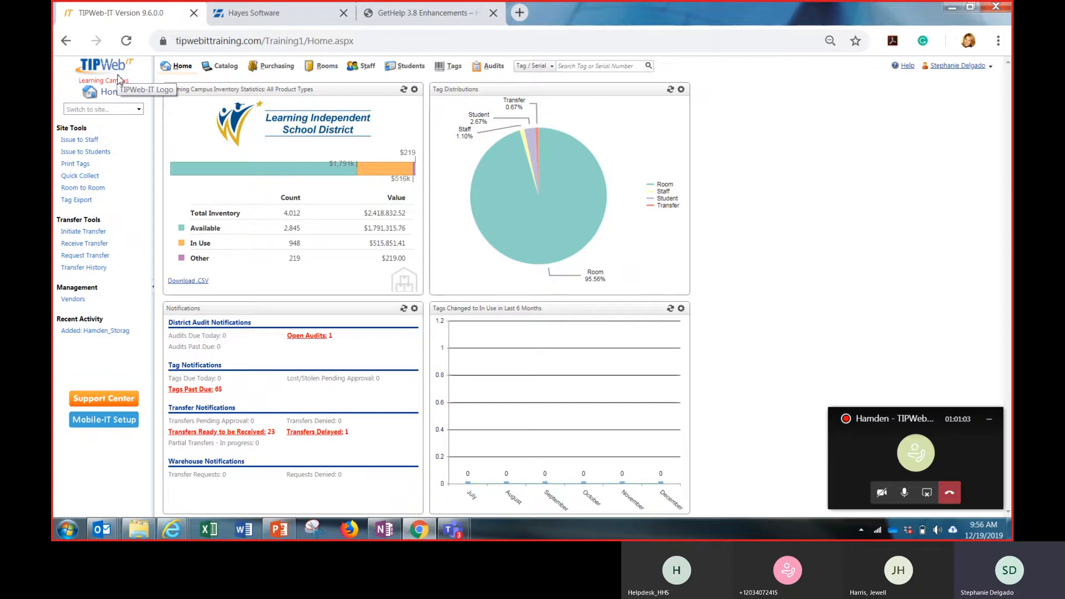
click(138, 110)
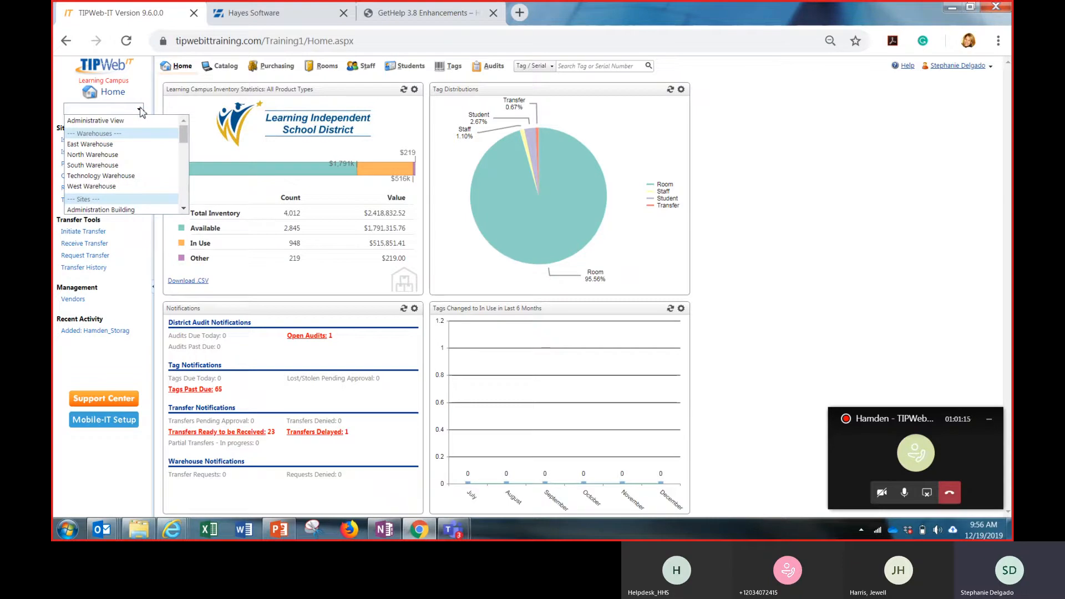
text(char)
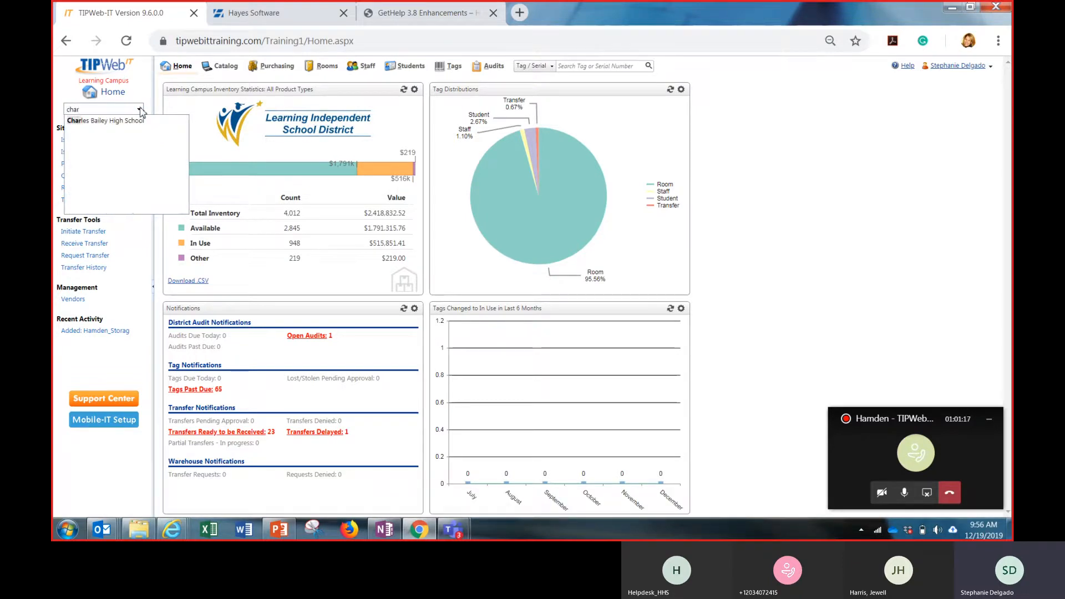
key(BackSpace)
key(BackSpace)
key(BackSpace)
key(BackSpace)
text(cha)
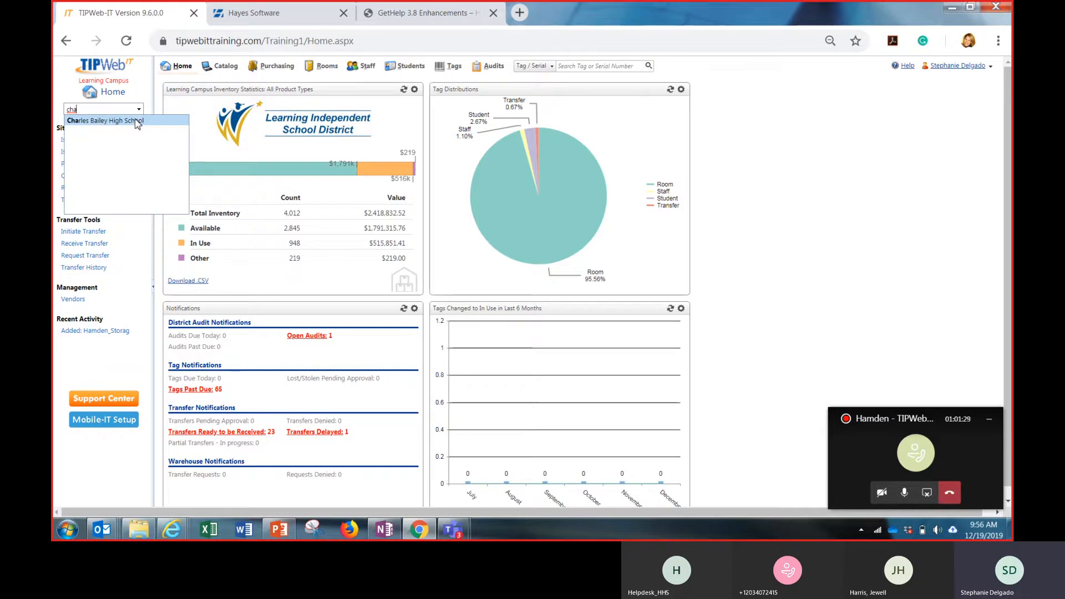
click(138, 123)
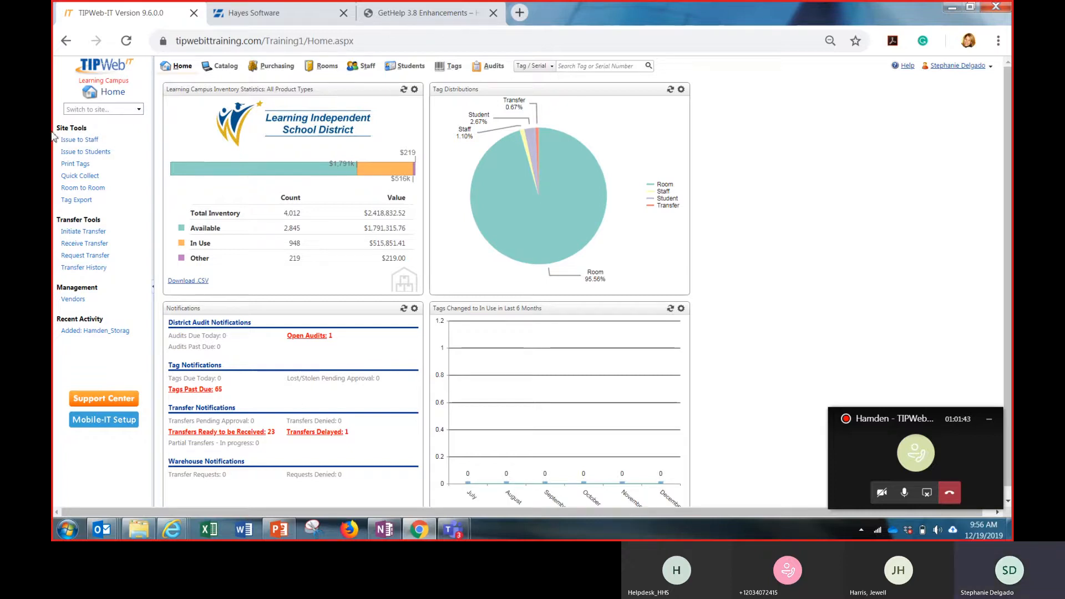
Open the form for issuing inventory to staff and check its Staff ID entry
click(87, 141)
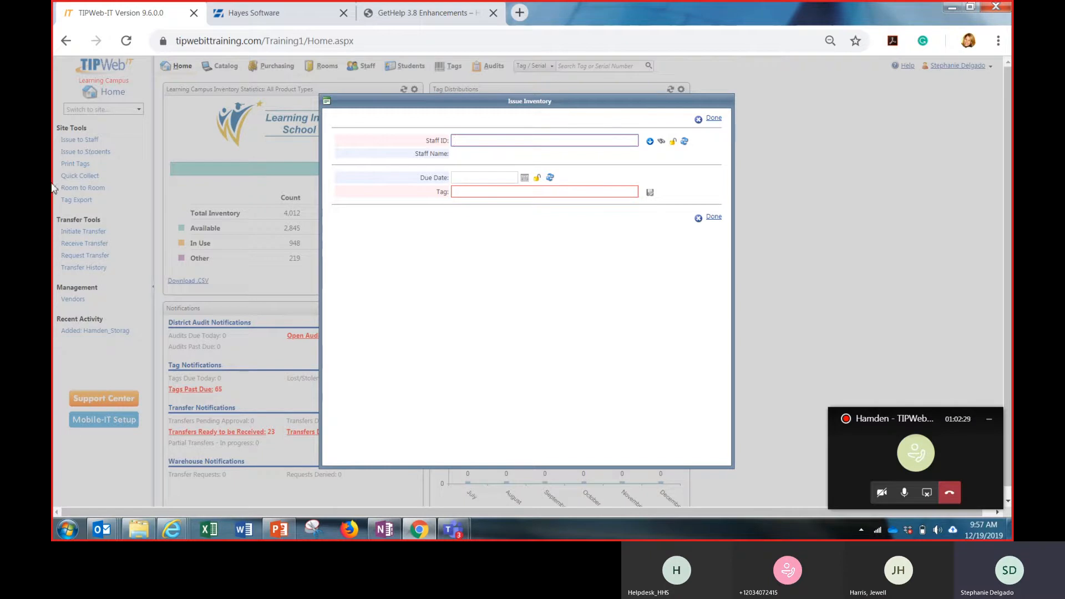
click(442, 253)
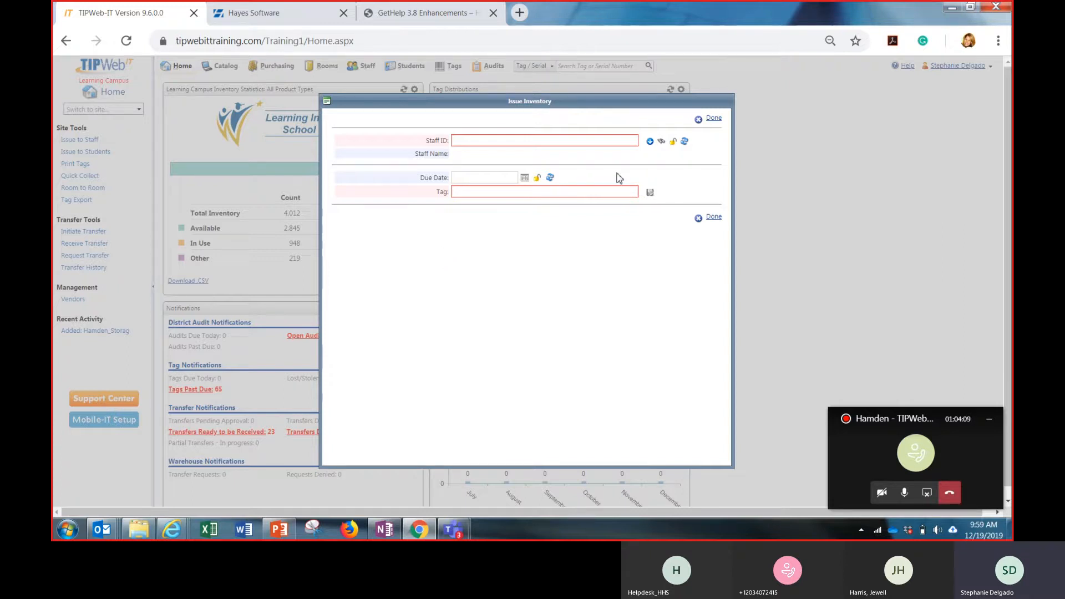
click(608, 142)
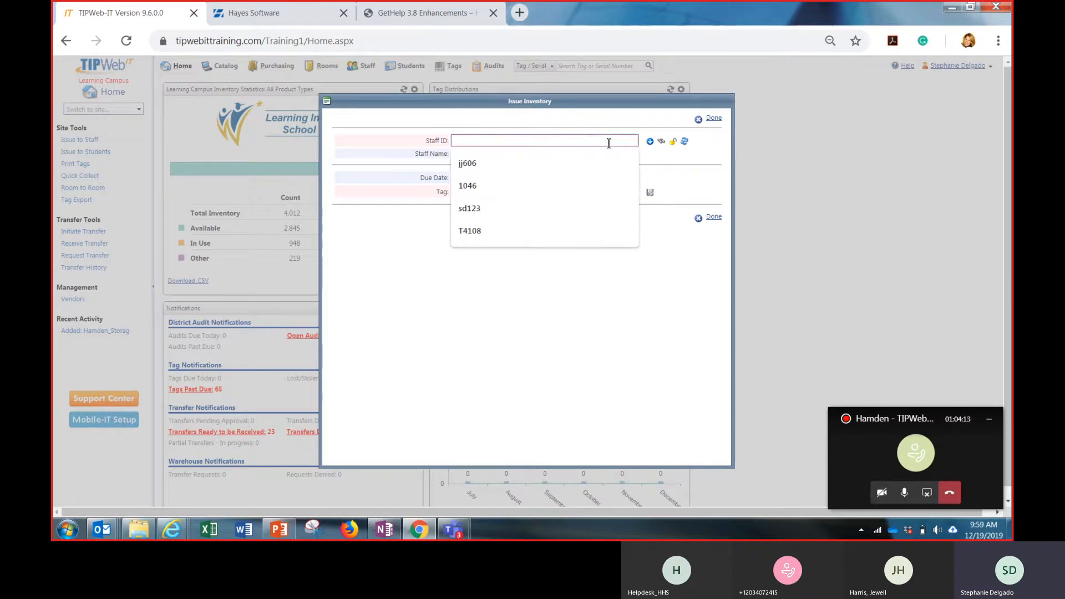
click(666, 159)
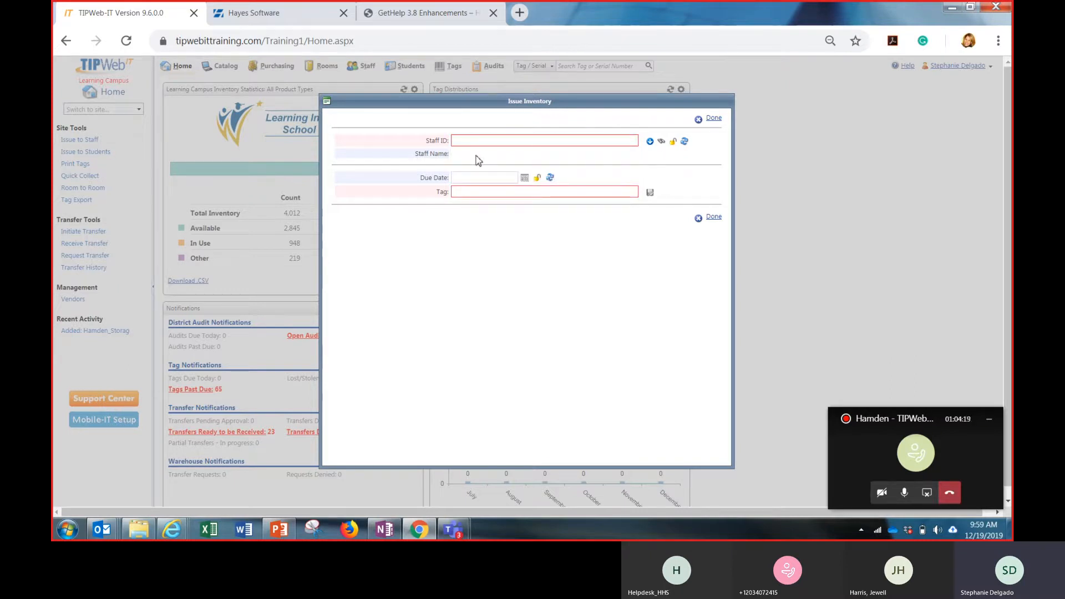
Look up the grade 9-12 staff member with homeroom 30 by first name and select them for the issue
click(662, 142)
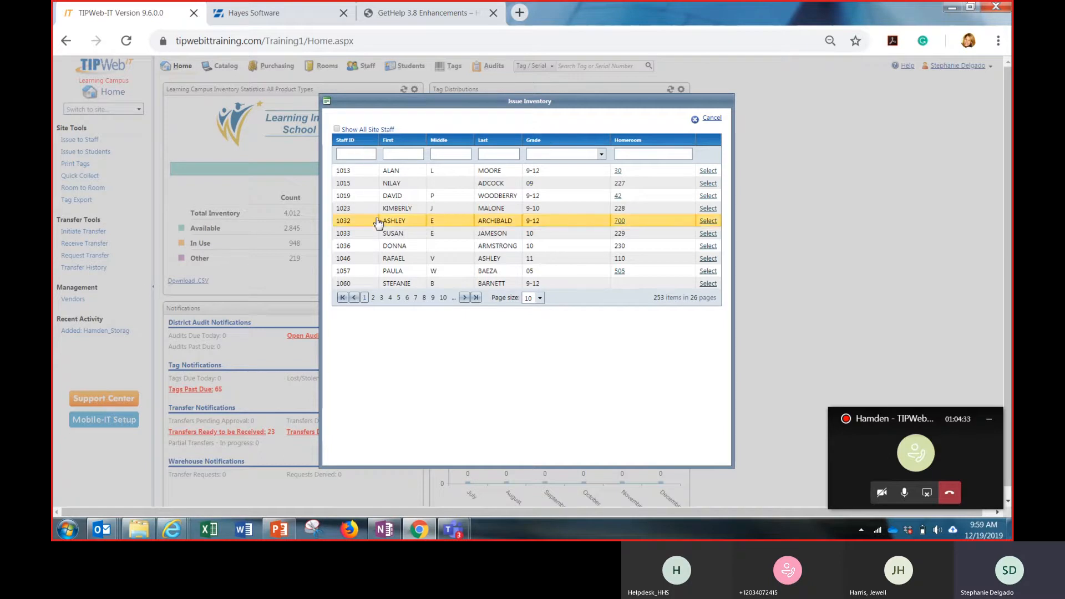
click(403, 158)
text(alan)
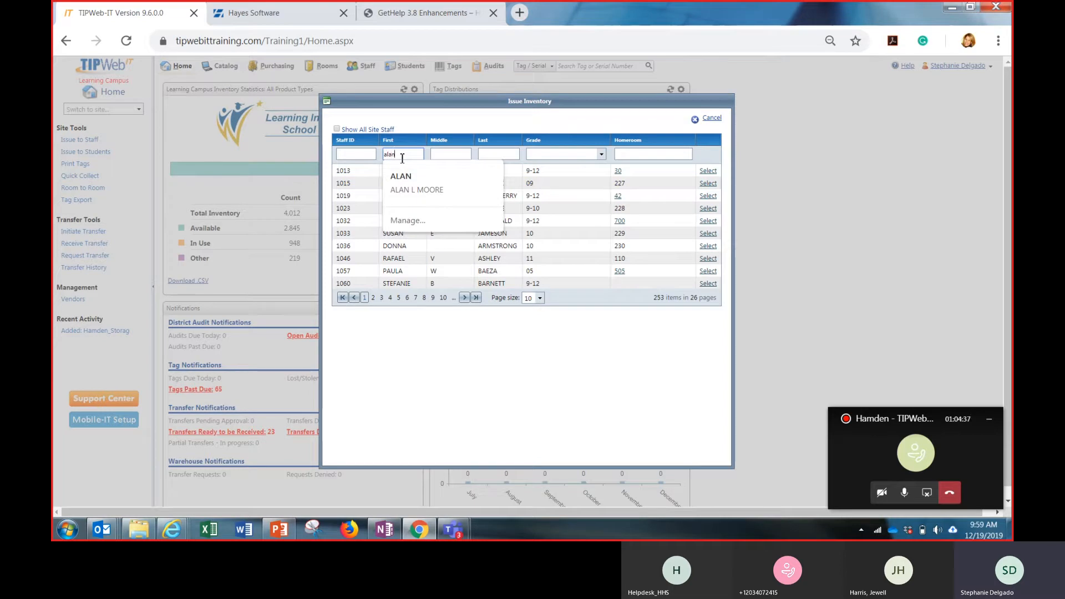
key(Return)
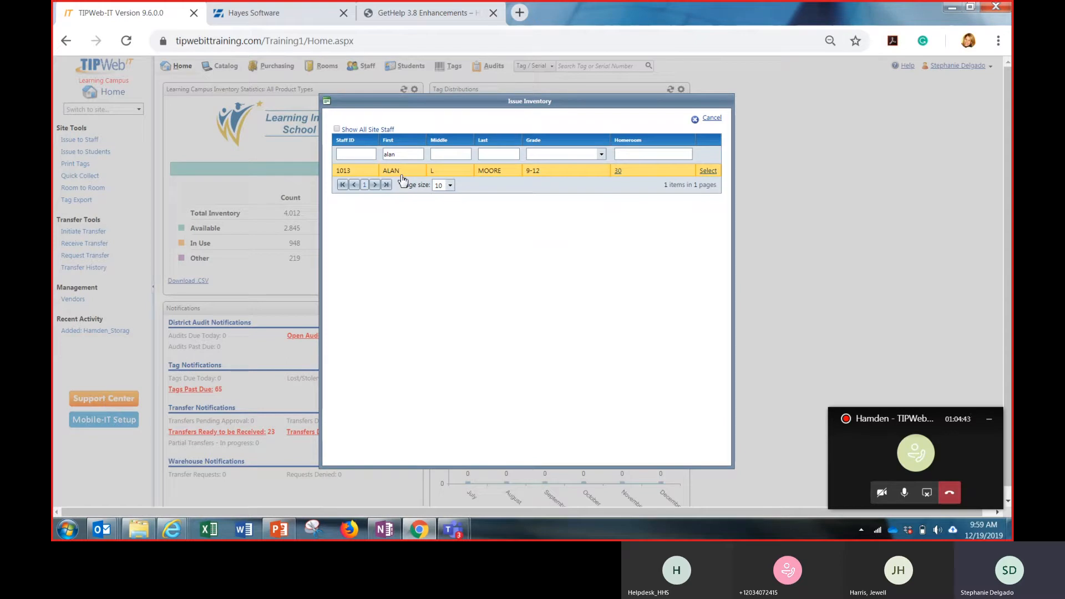
click(708, 172)
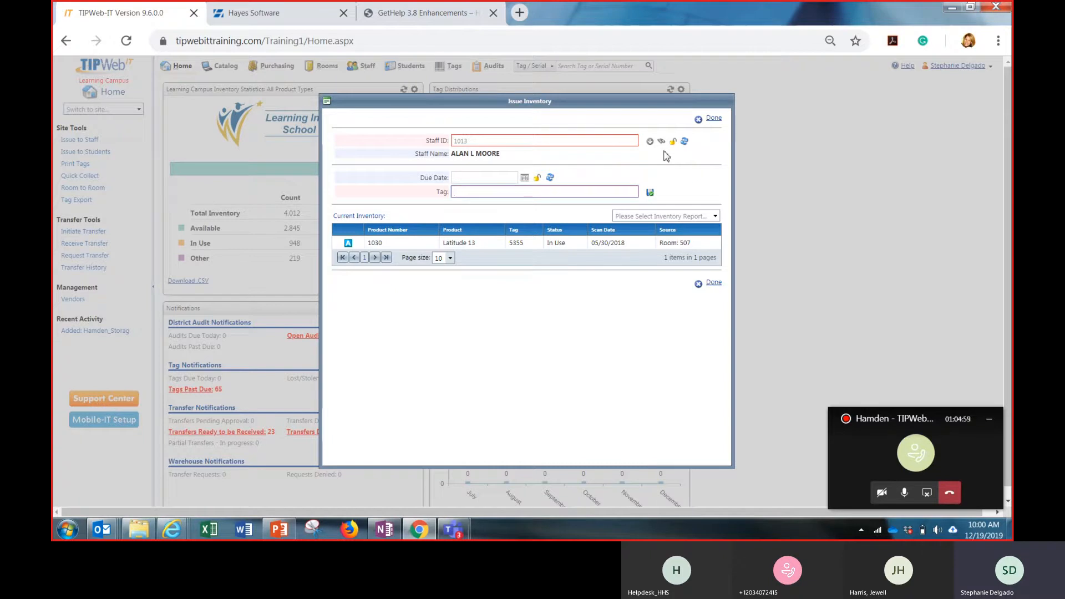
Lock the Staff ID on the issue form and set the due date to 12/4/2020
click(673, 143)
click(471, 179)
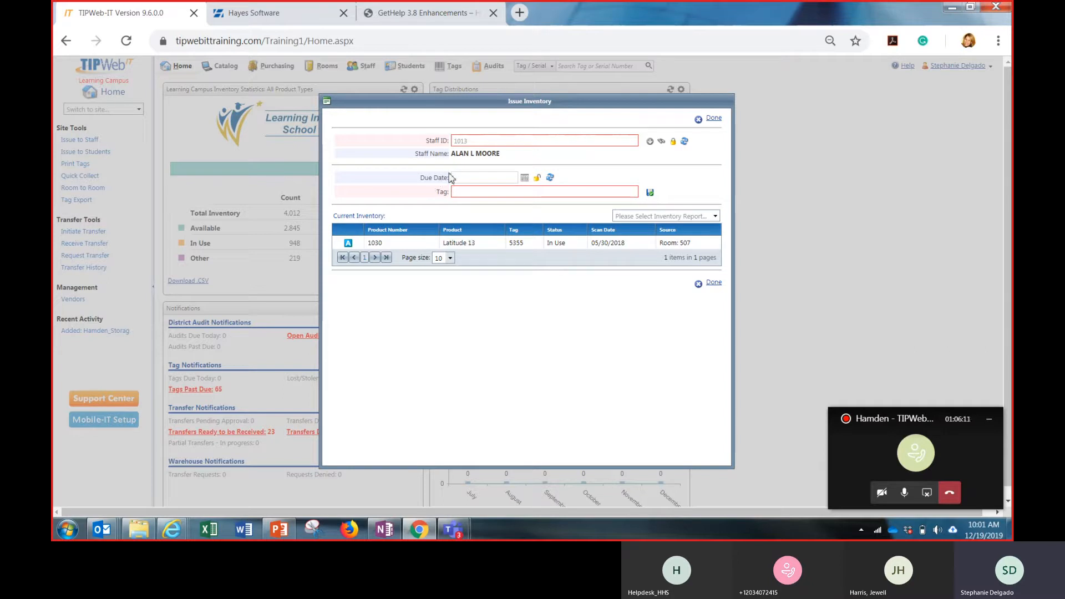
click(524, 178)
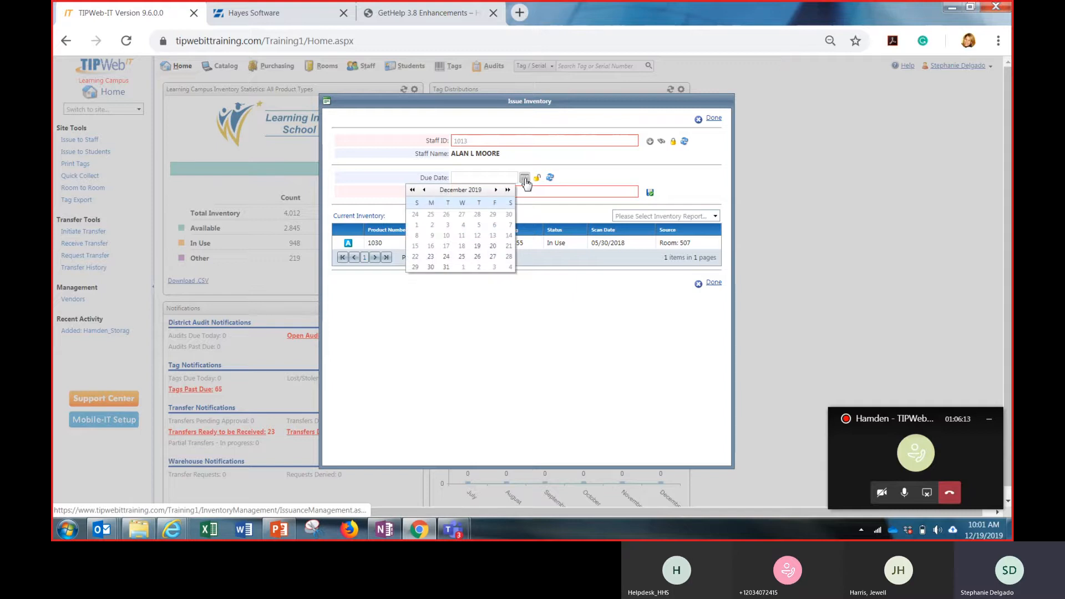
click(507, 190)
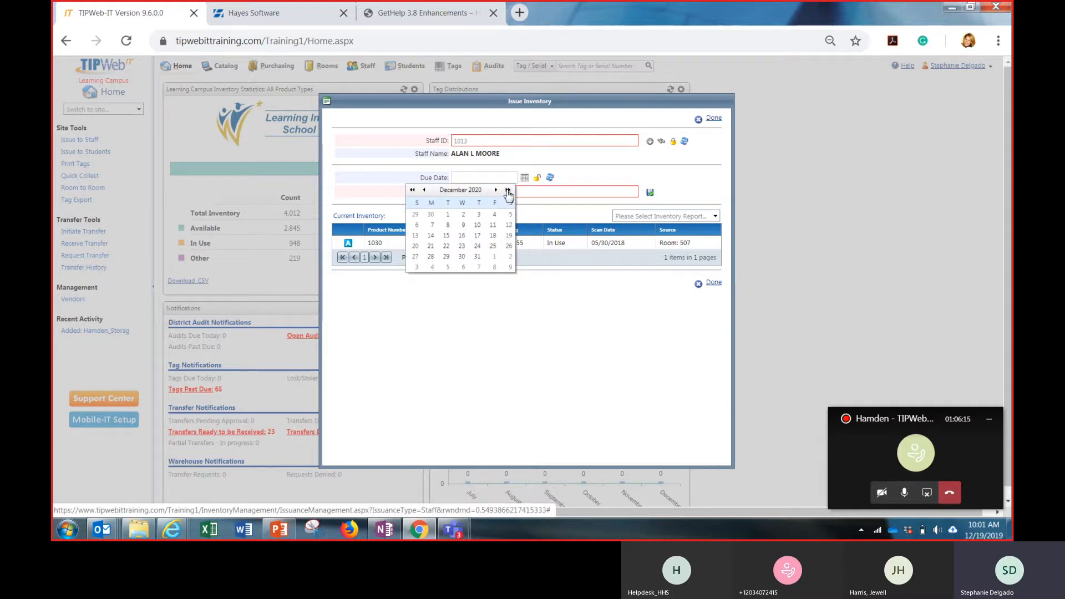
click(493, 215)
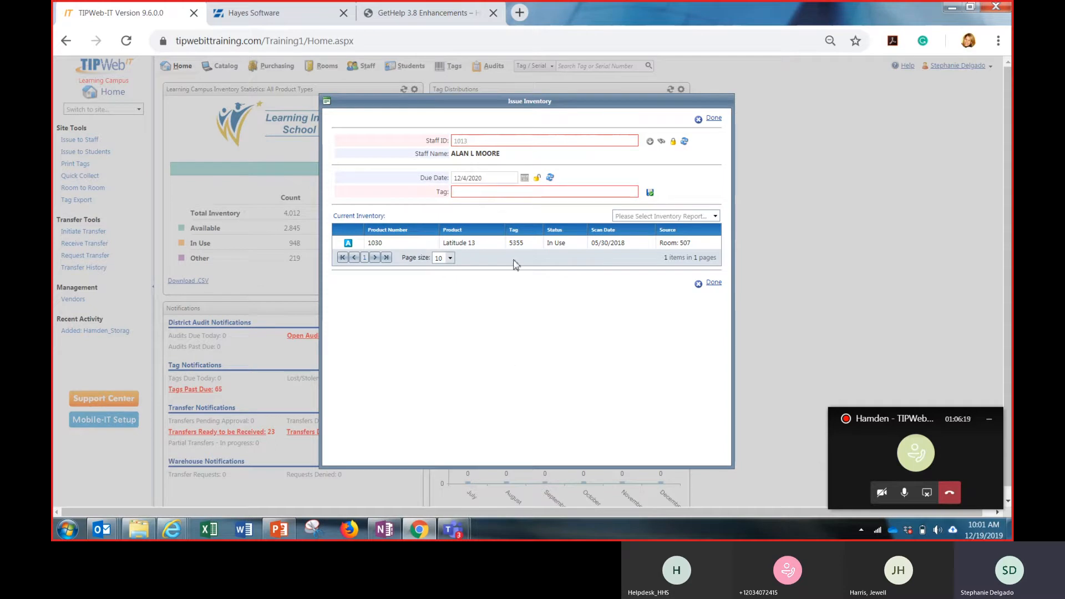
Issue tag 5455 to the selected staff member
click(457, 191)
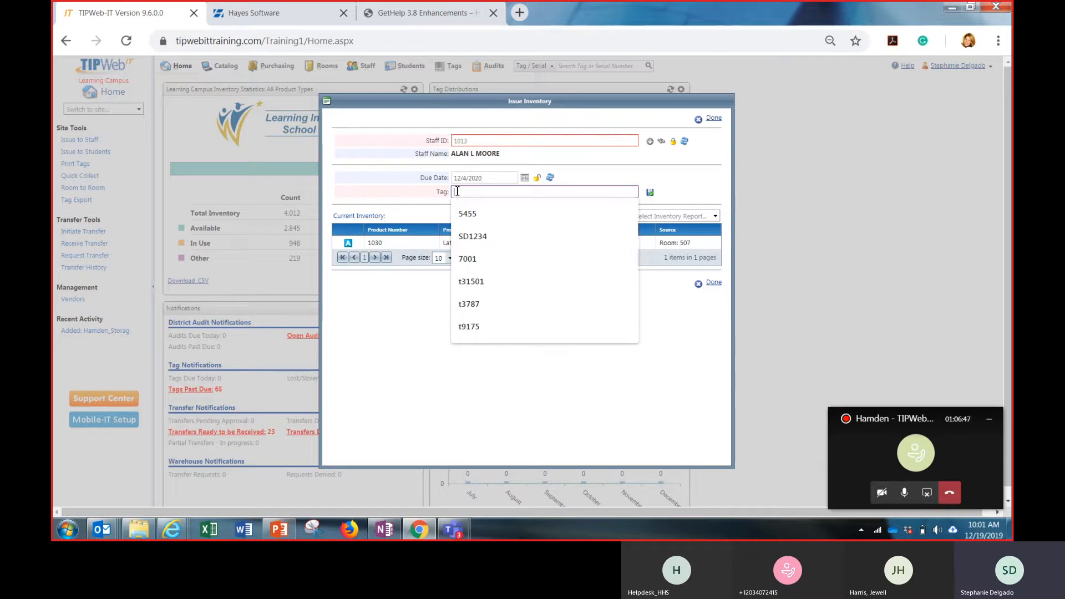
text(5)
text(355)
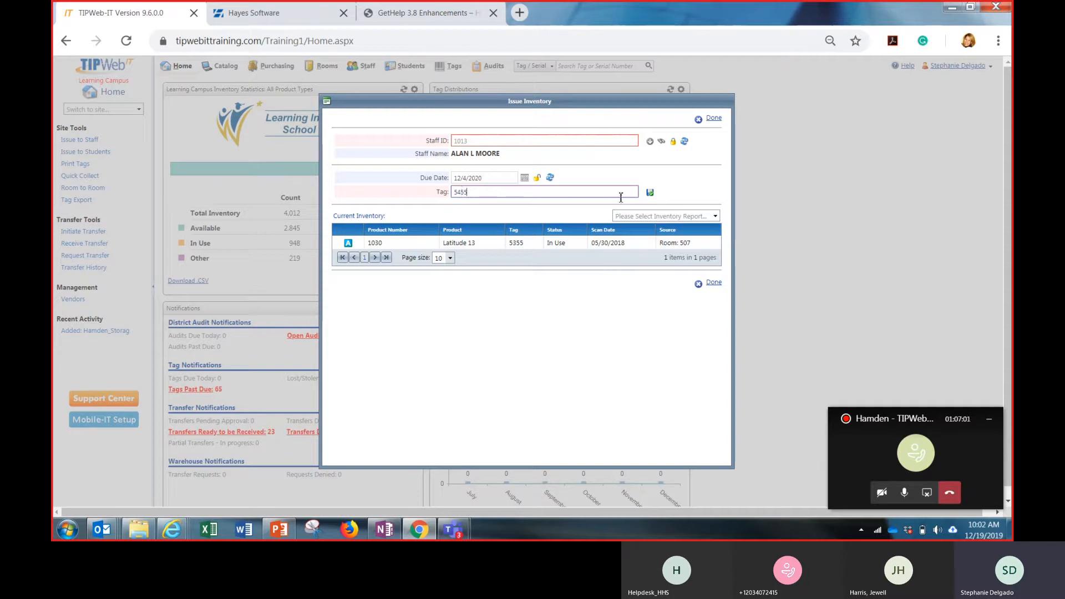
click(650, 194)
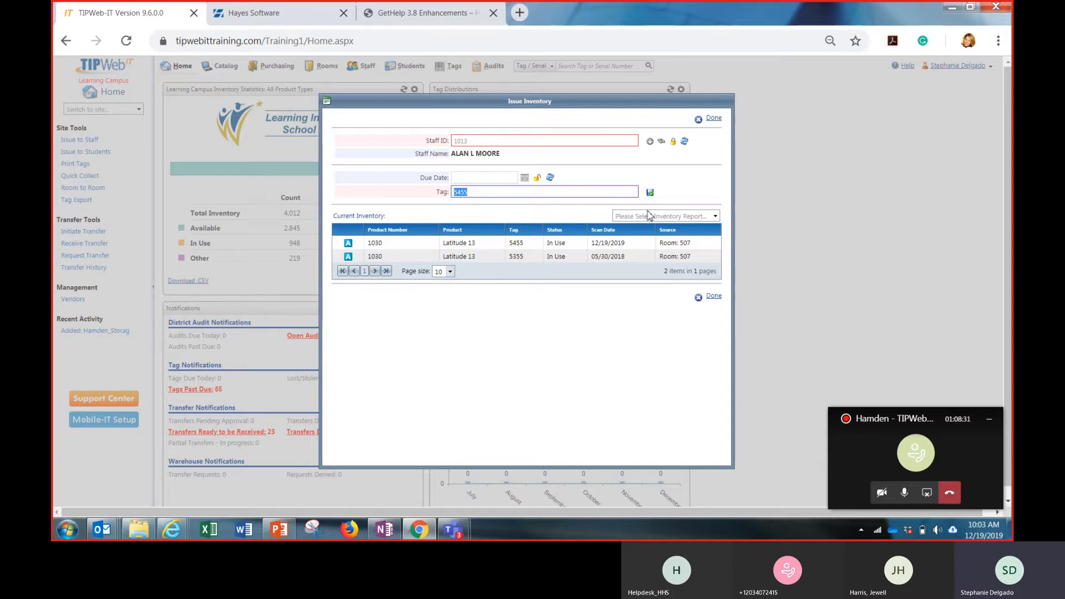
Generate the Full Distribution Receipt and review its header, agreement text, issued tags, accessories and signature line
click(716, 218)
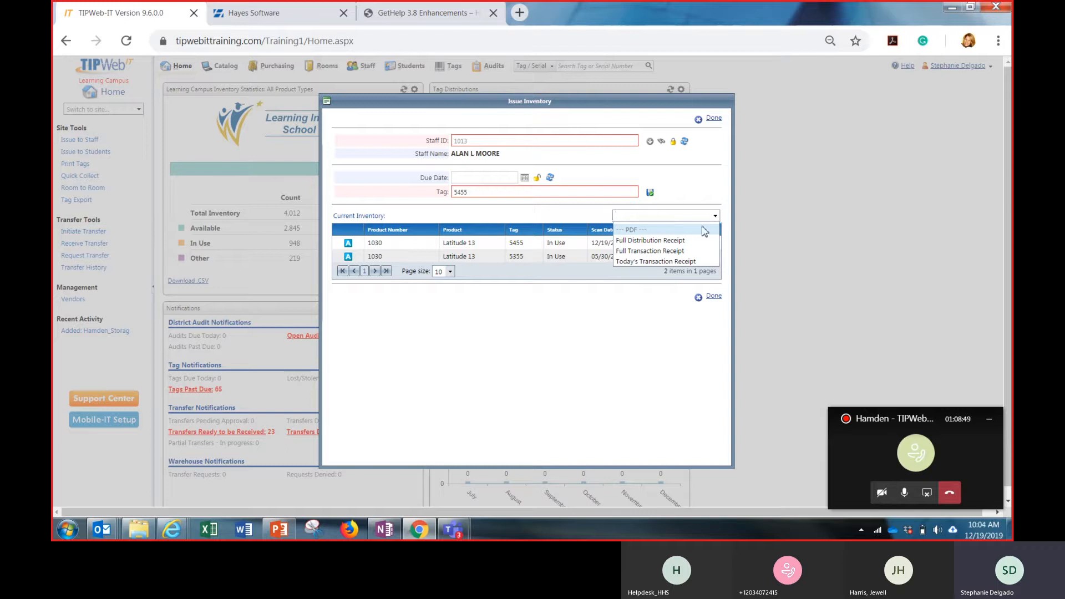
click(684, 241)
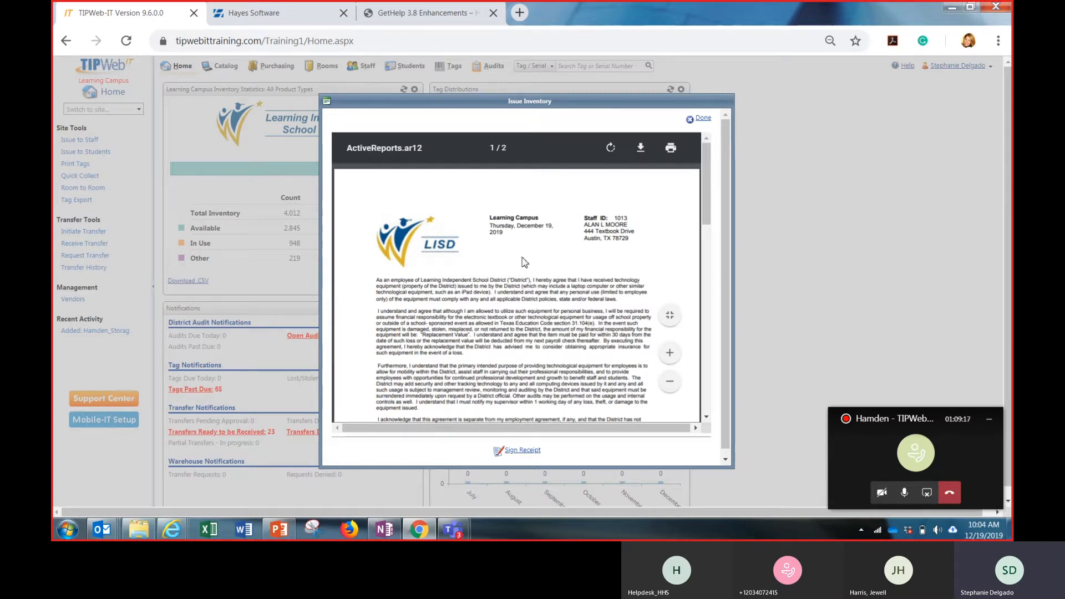
triple_click(517, 219)
triple_click(521, 232)
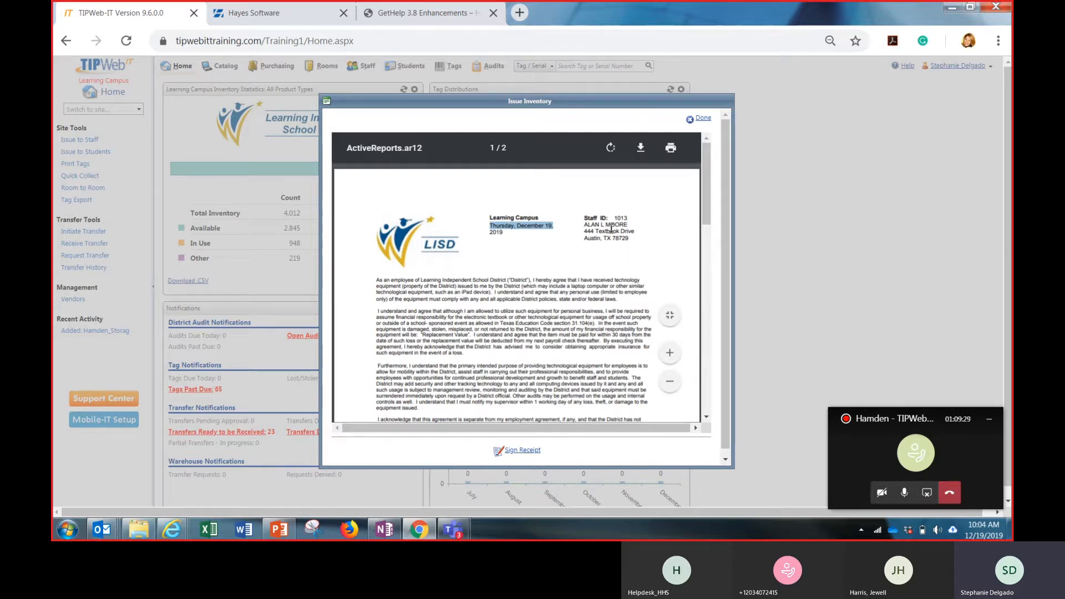
scroll(563, 255, down, 2)
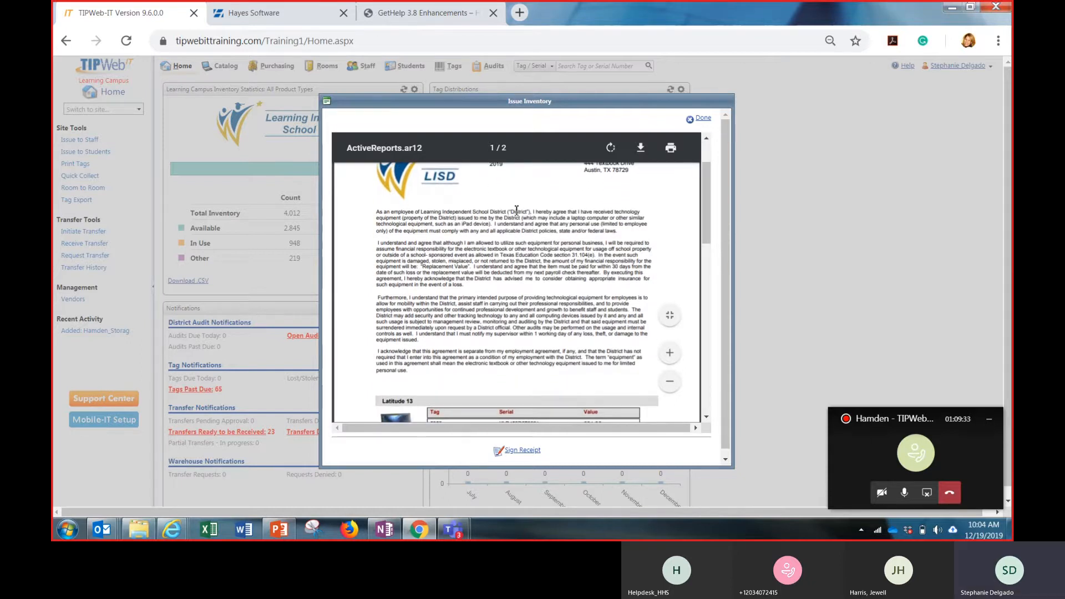
drag(517, 210, 537, 370)
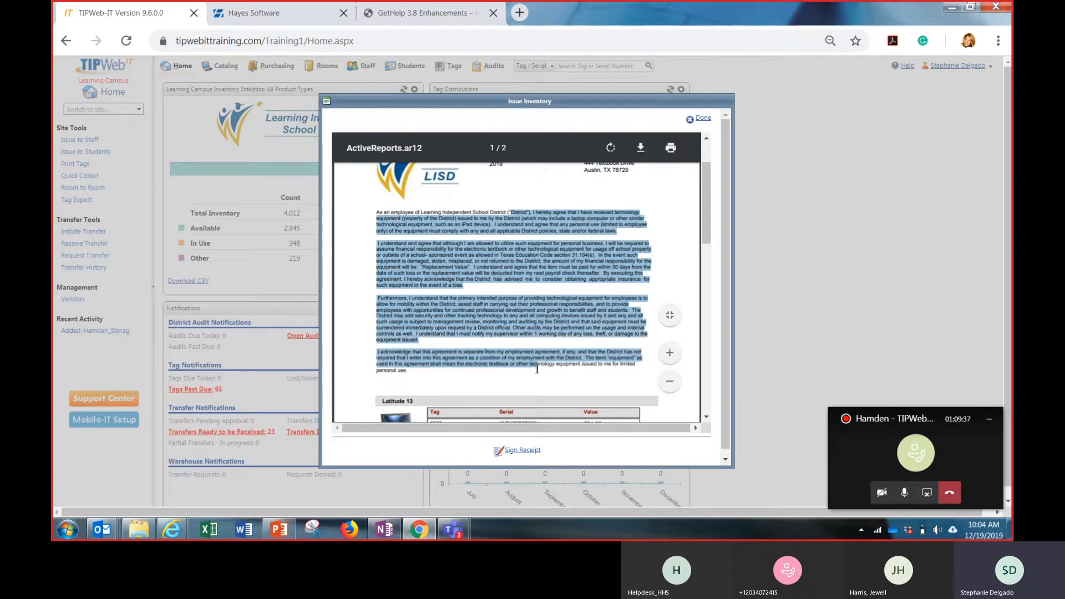
click(537, 369)
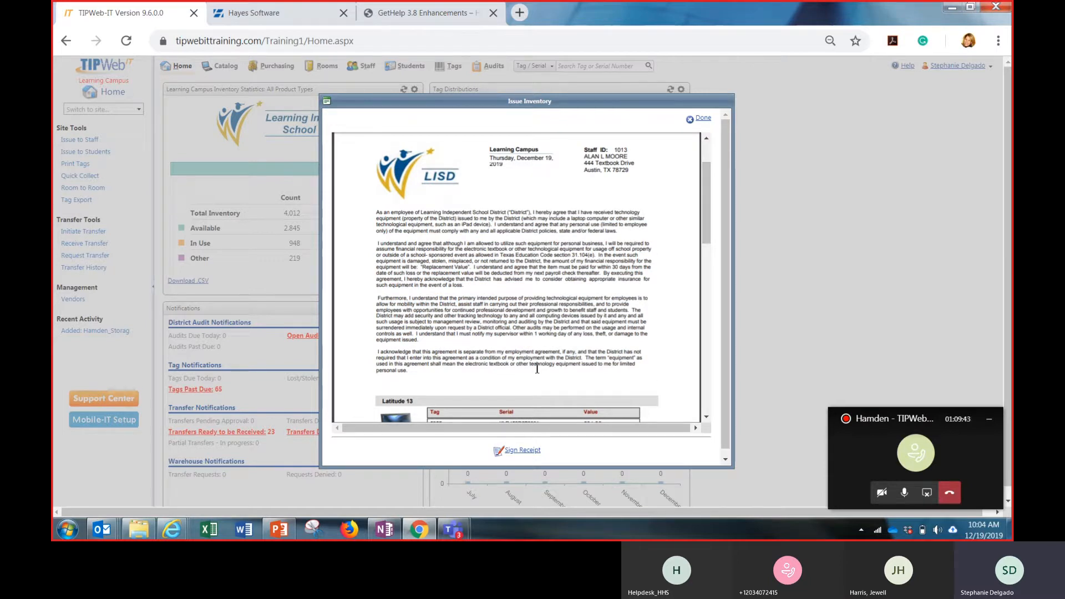
scroll(544, 336, down, 3)
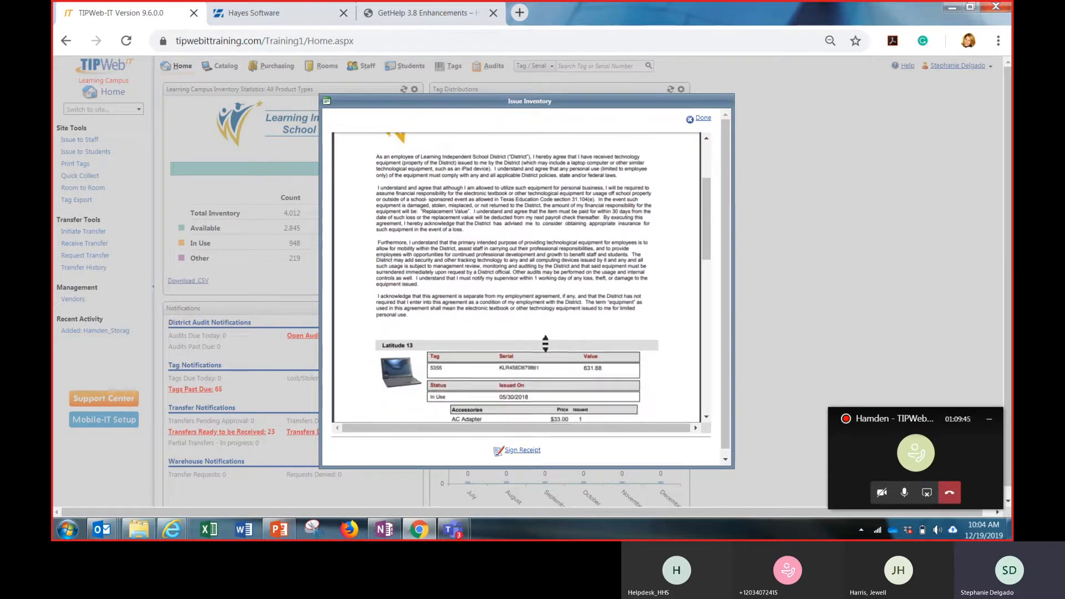
scroll(544, 336, down, 6)
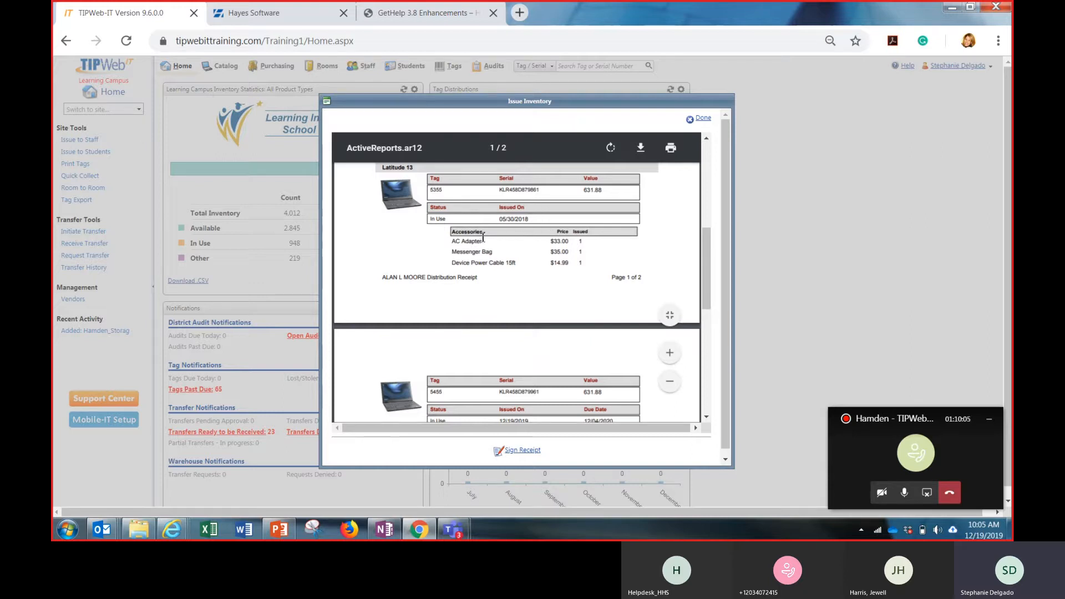
middle_click(503, 282)
scroll(503, 283, down, 2)
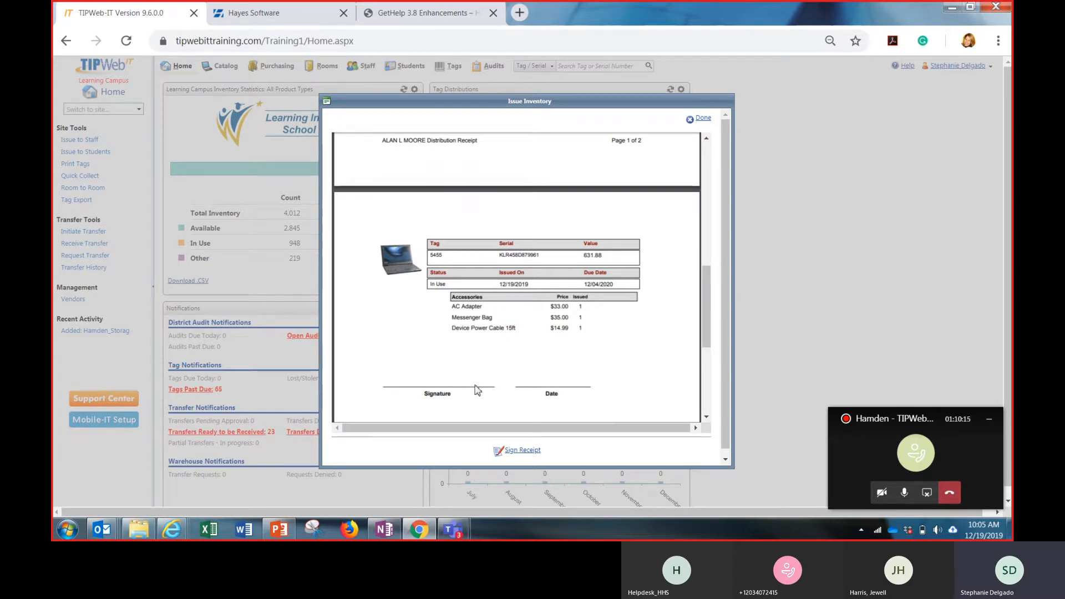
Sign the distribution receipt with a freehand signature, accept it, and close the receipt after checking the signed page
click(535, 451)
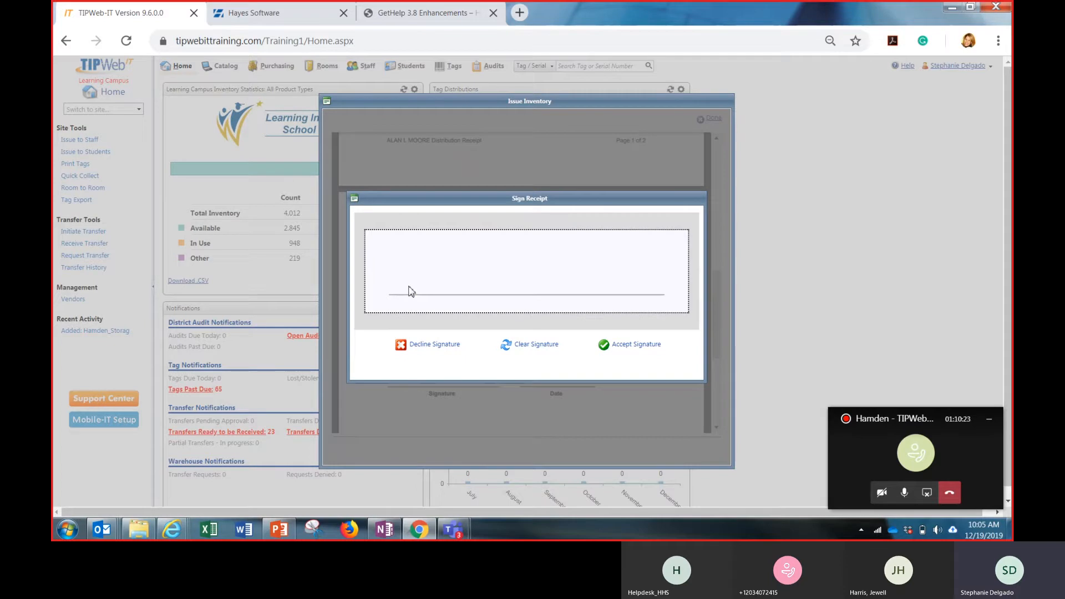
mouse_move(408, 285)
mouse_down()
mouse_move(480, 269)
mouse_move(644, 273)
mouse_up()
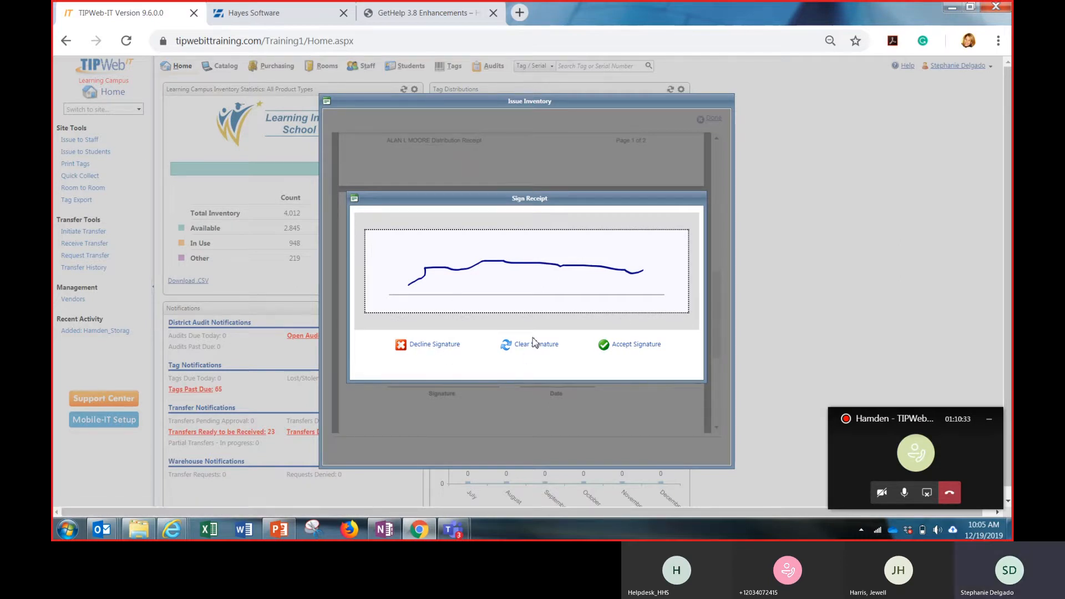
click(632, 346)
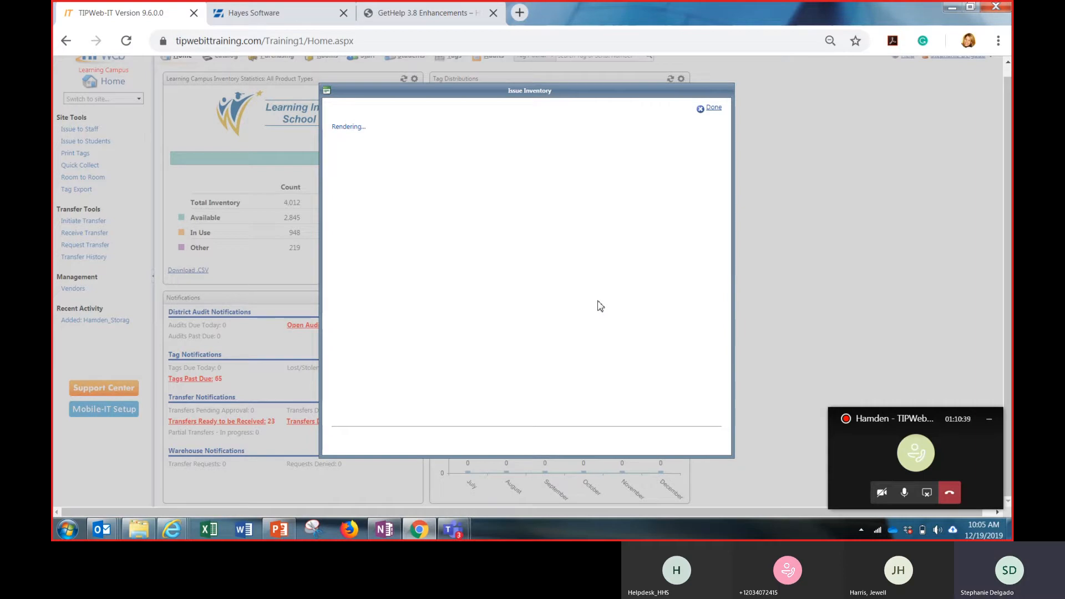
scroll(597, 301, down, 10)
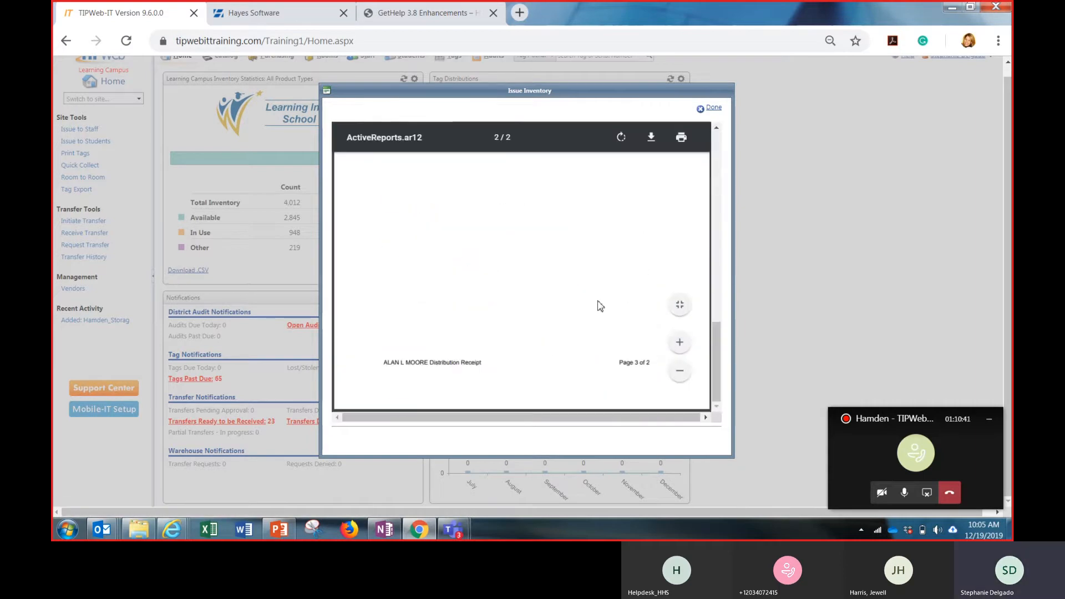
scroll(597, 301, up, 4)
scroll(598, 301, down, 1)
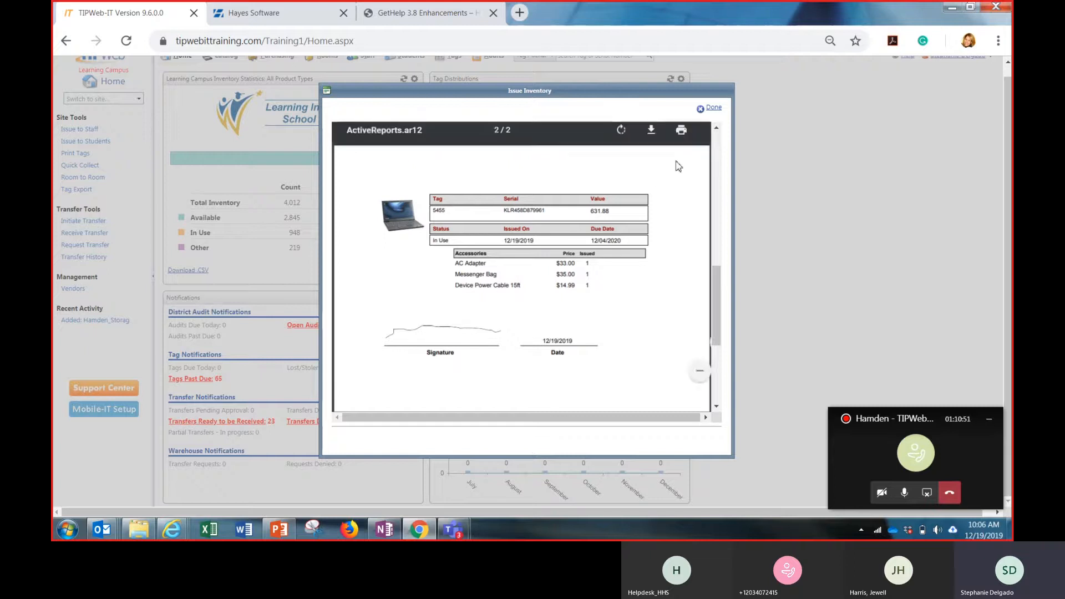
click(712, 111)
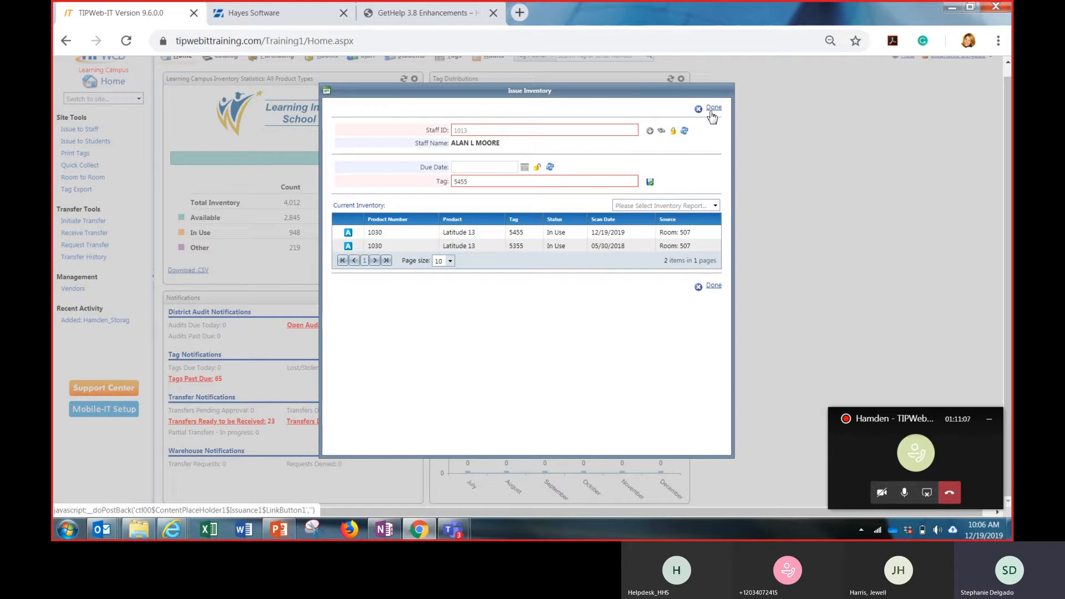
Check the receipt types offered for the staff member's inventory and close the issue form
click(697, 203)
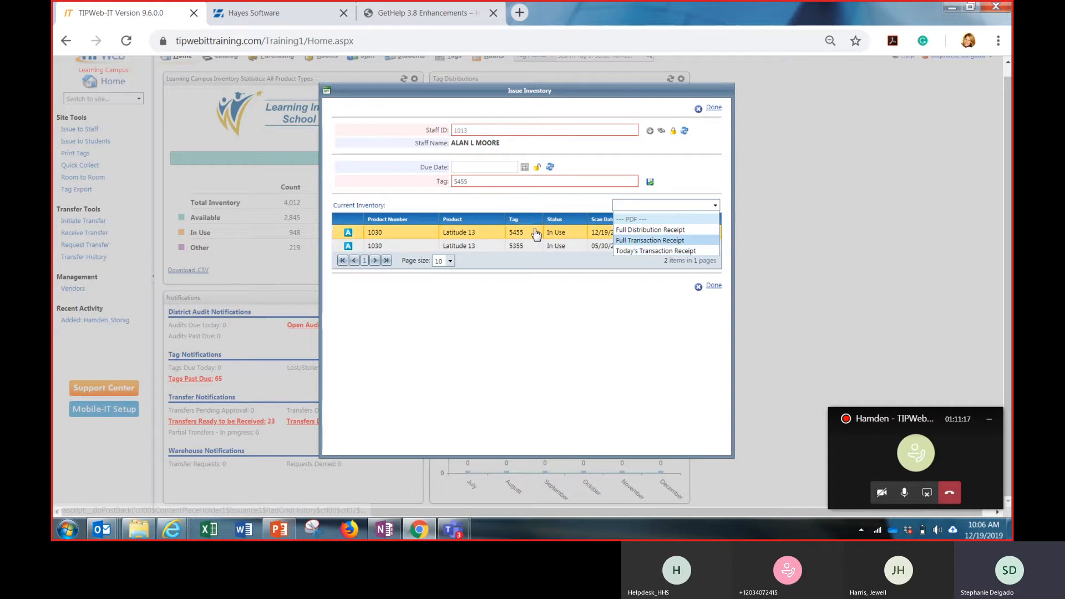
click(541, 322)
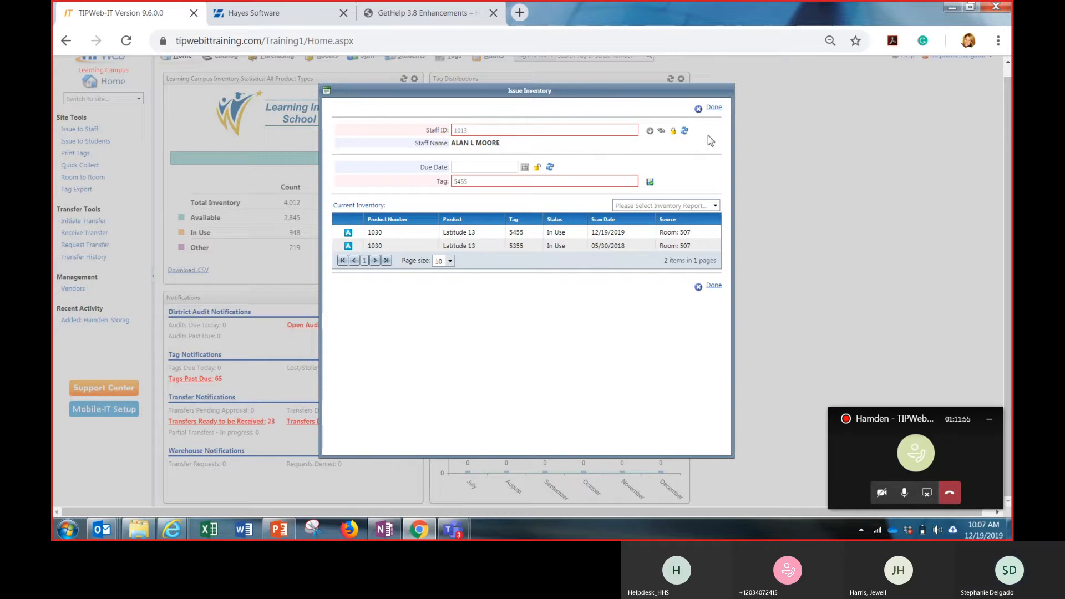
click(713, 110)
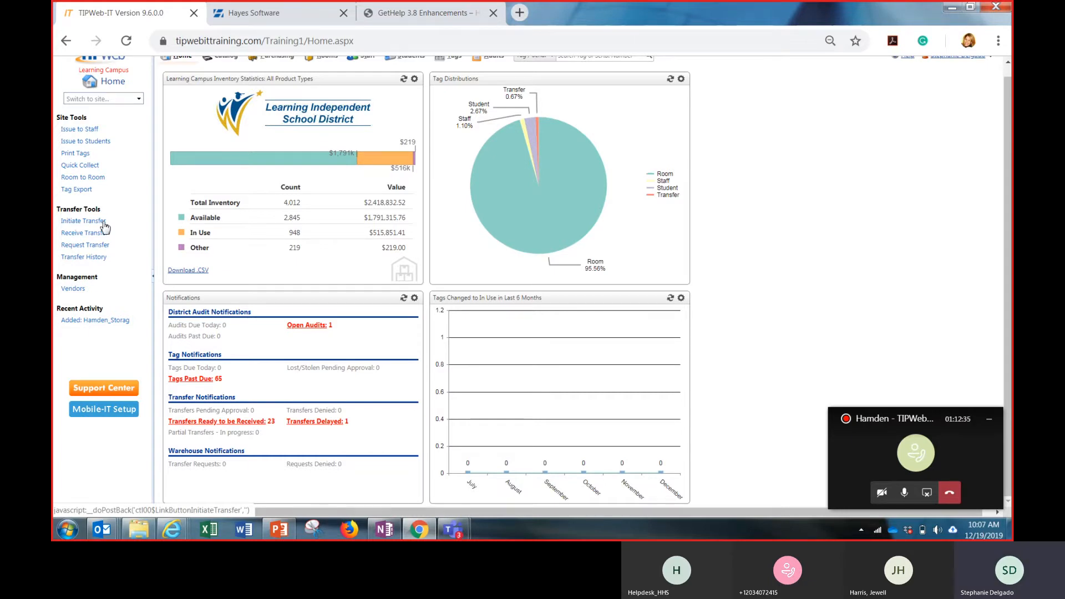
Initiate a new inventory transfer with Charles Bailey High School as the destination
click(103, 223)
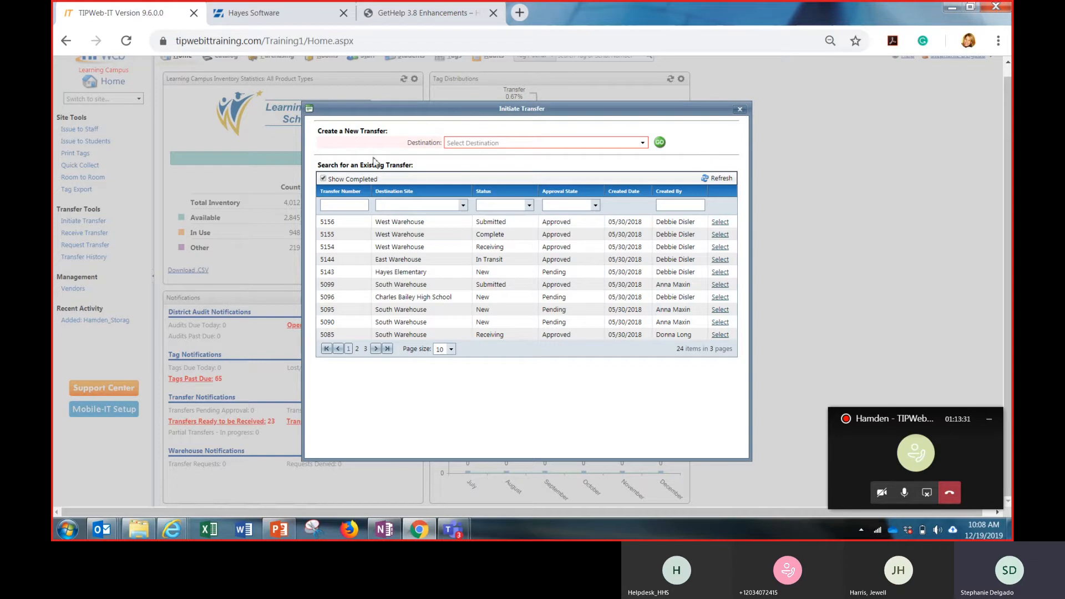
click(642, 144)
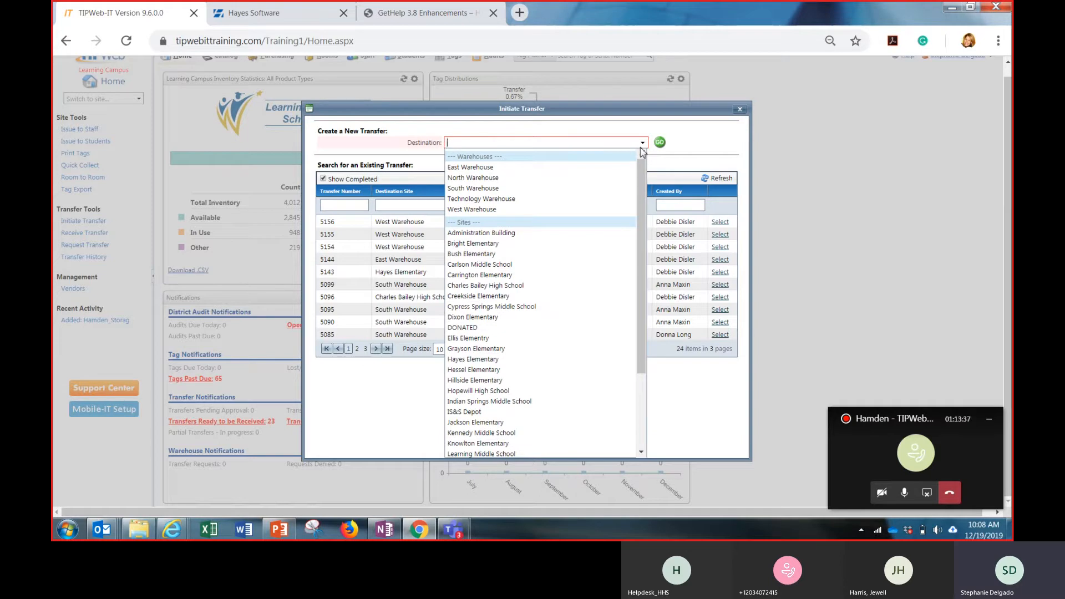
click(535, 287)
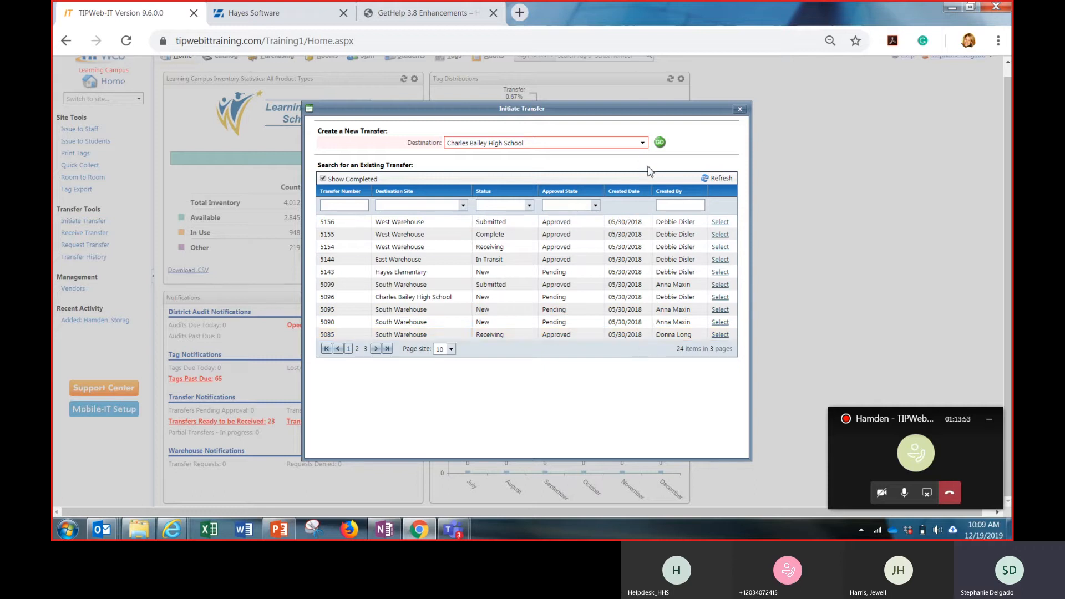
click(659, 143)
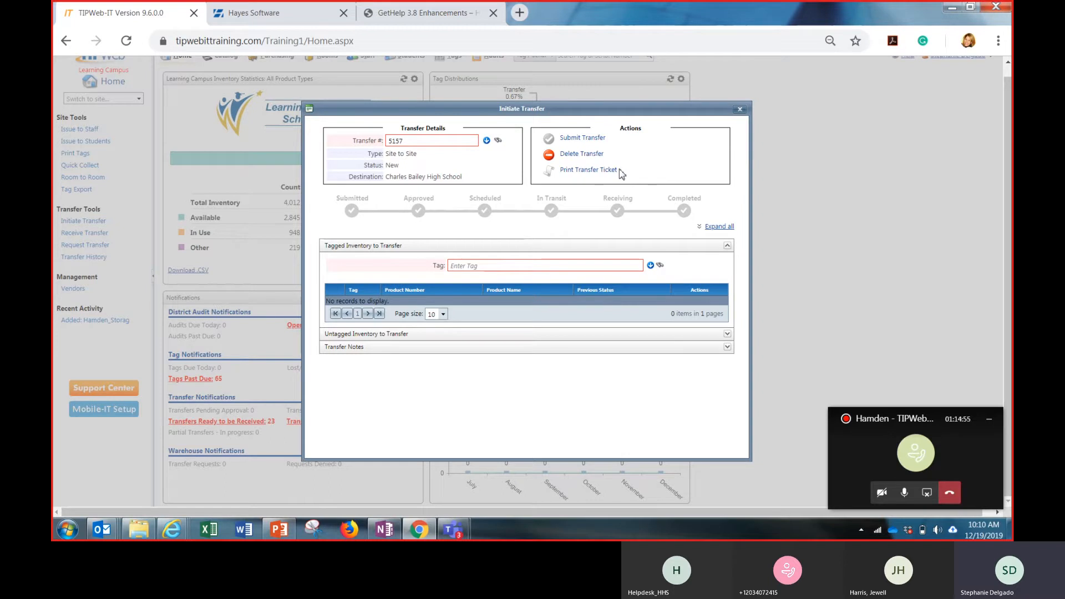
Look up the tags available for transfer and add tag 122000, the Flip Video Ultra camcorder, to the transfer
click(636, 266)
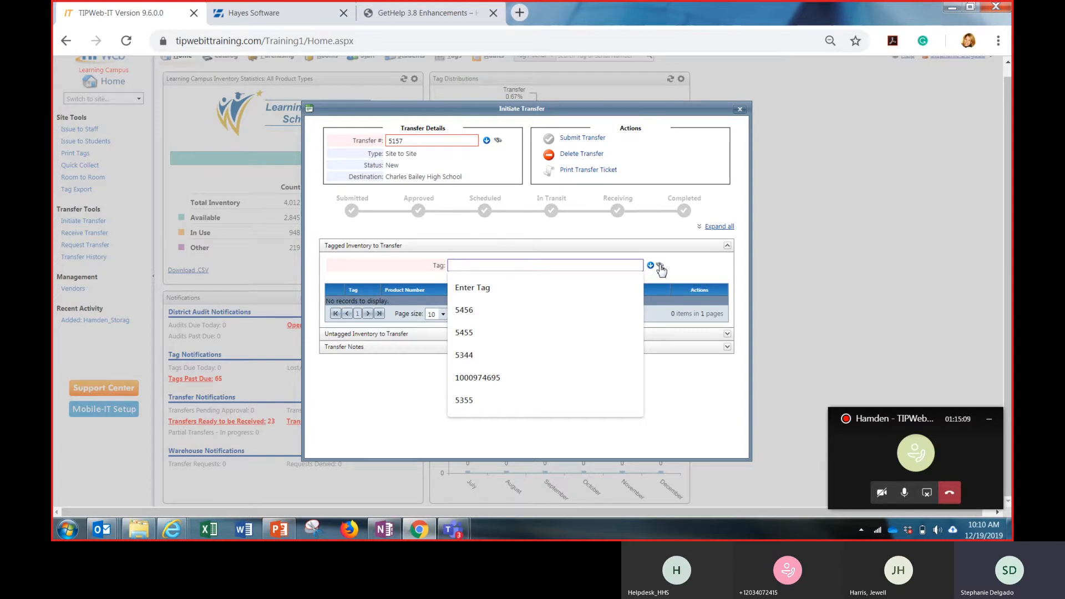
click(660, 267)
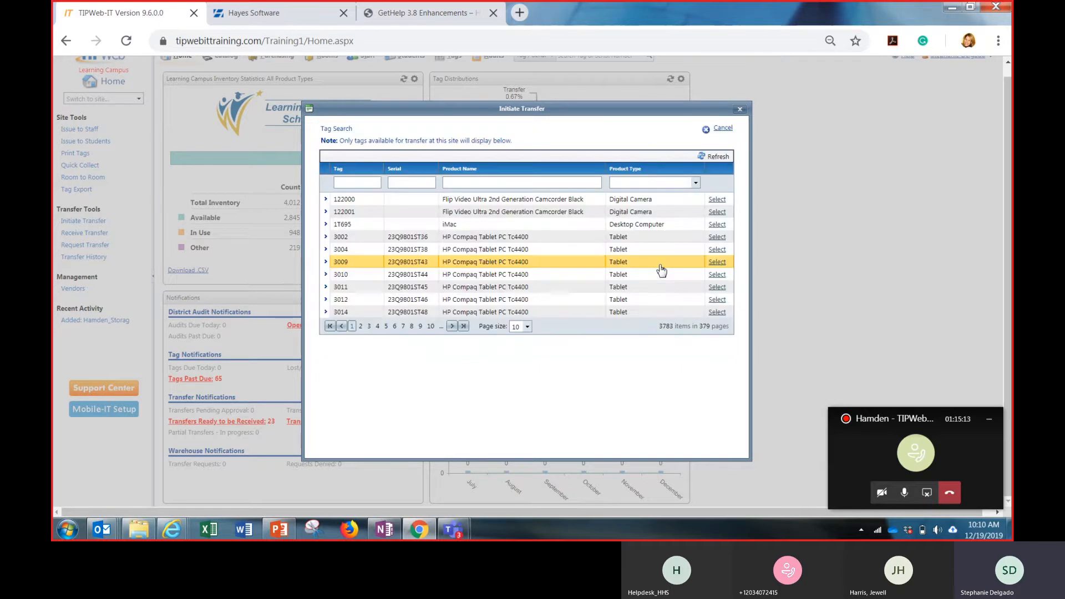
click(716, 200)
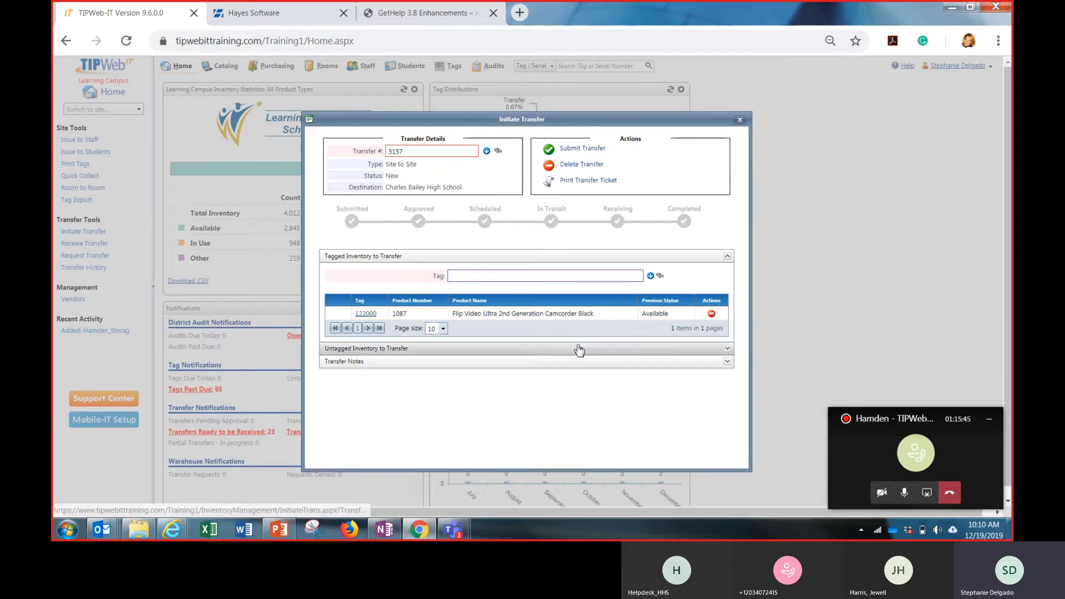
Review the transfer's untagged inventory section and submit the transfer to Charles Bailey High School
click(400, 352)
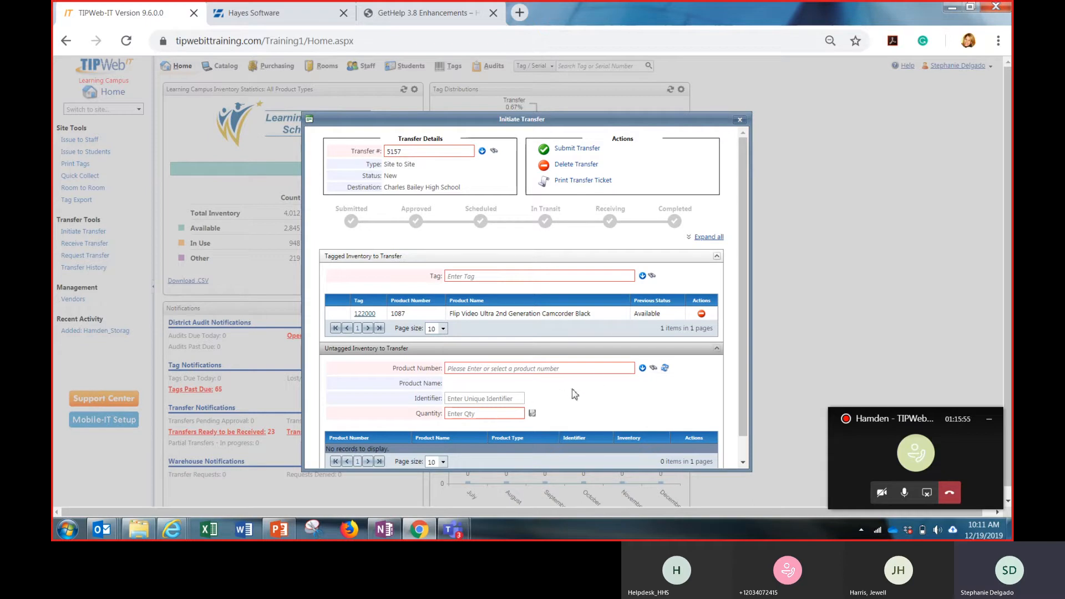
scroll(575, 394, down, 1)
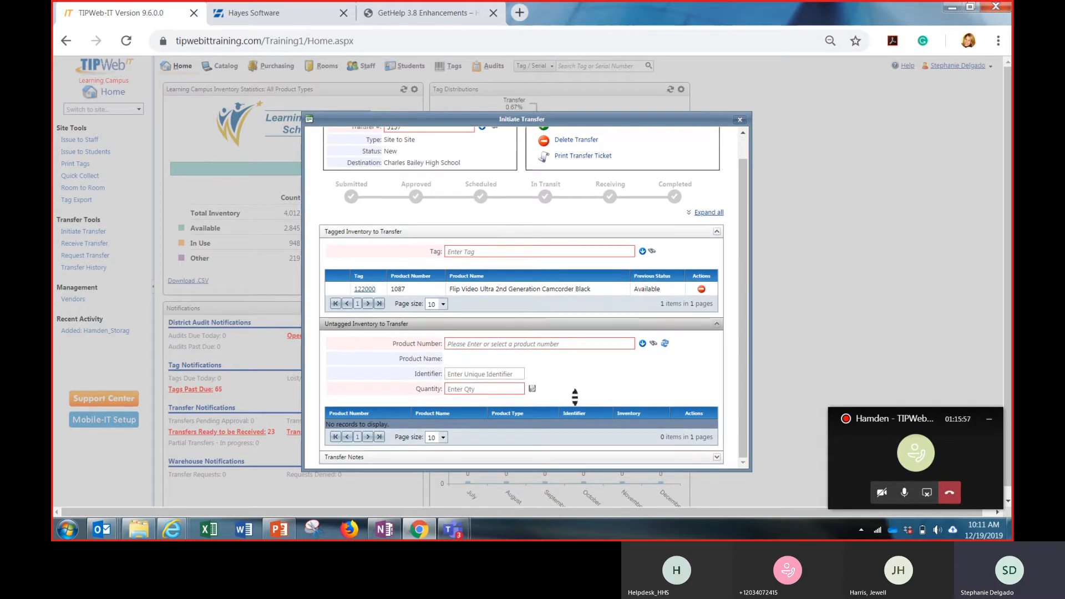
scroll(575, 394, up, 1)
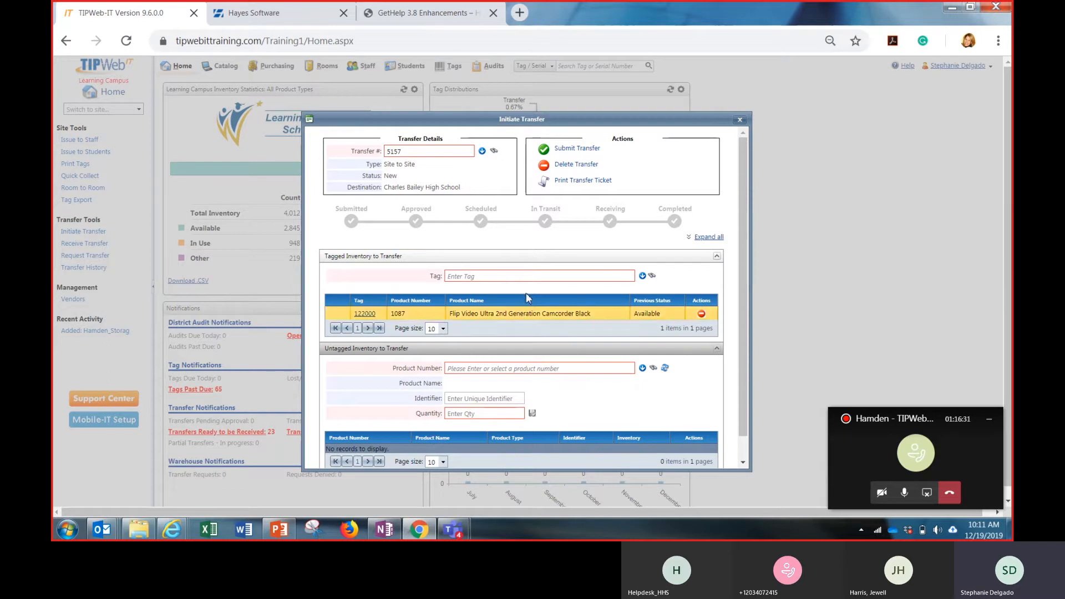
click(575, 150)
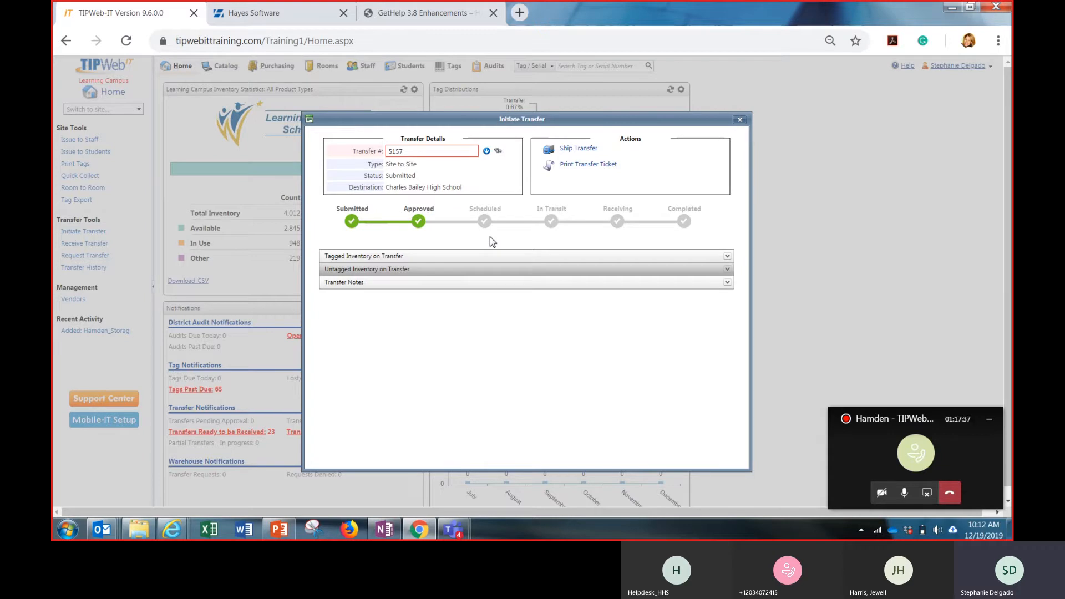
Review the tagged inventory on the submitted transfer and save the transfer note "Wrong location."
click(498, 261)
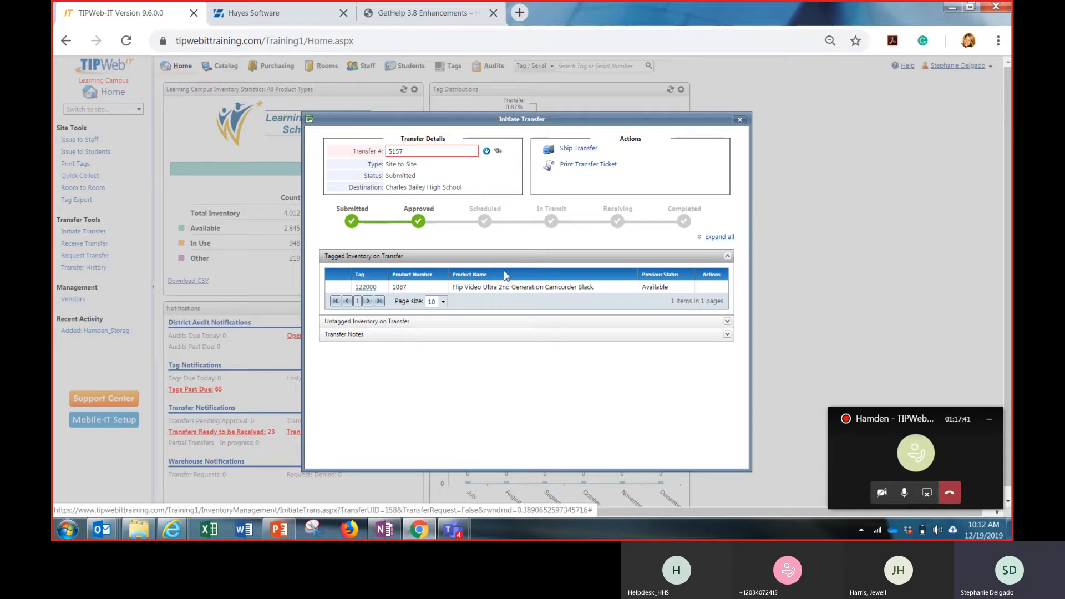
click(499, 262)
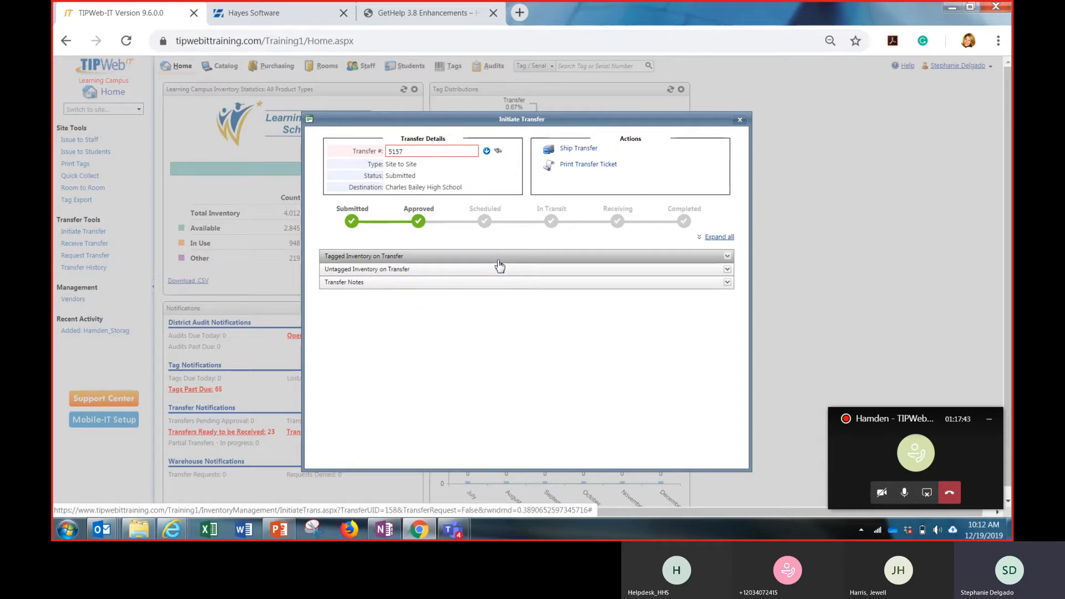
click(507, 286)
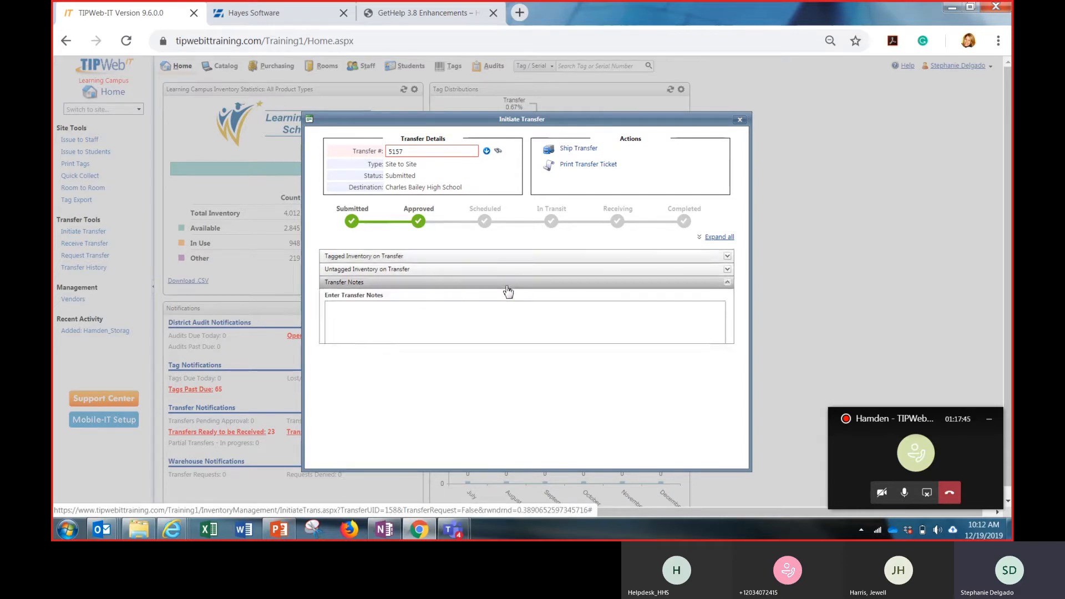
click(491, 304)
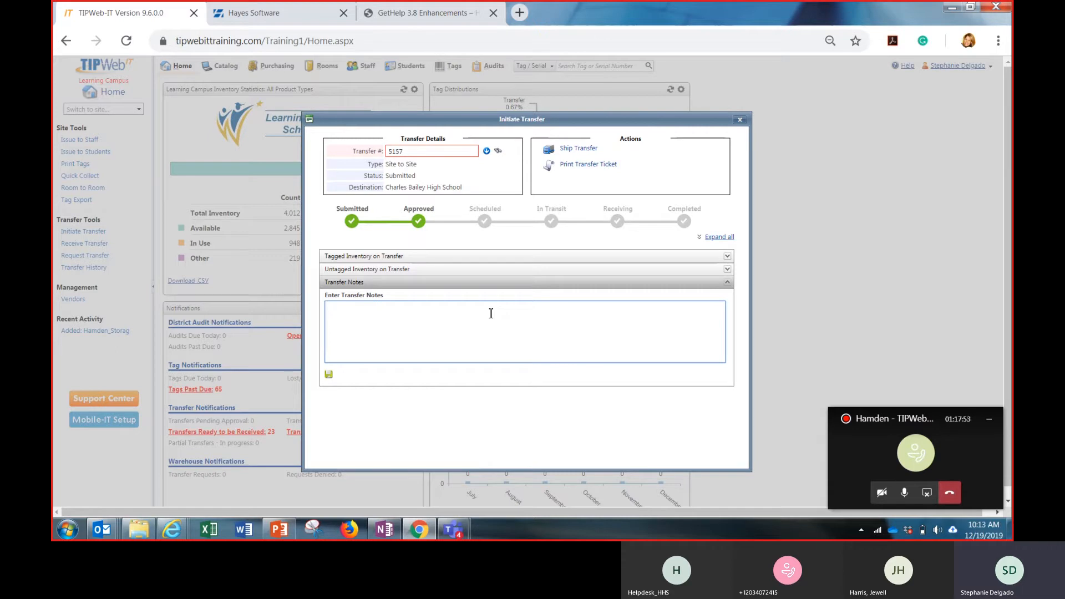
click(330, 377)
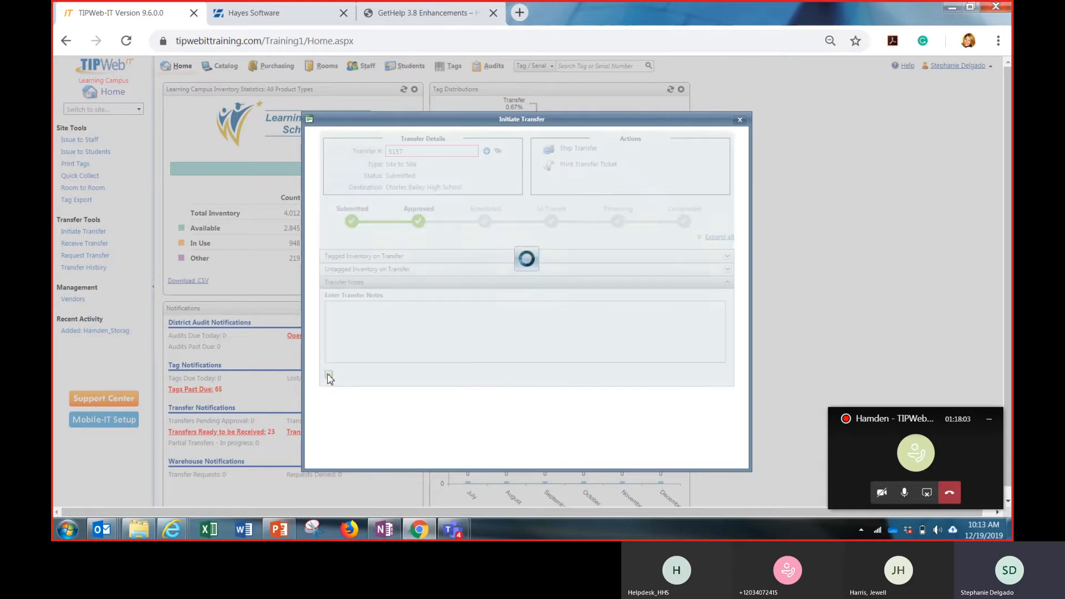
click(365, 317)
text(Wrong locaton)
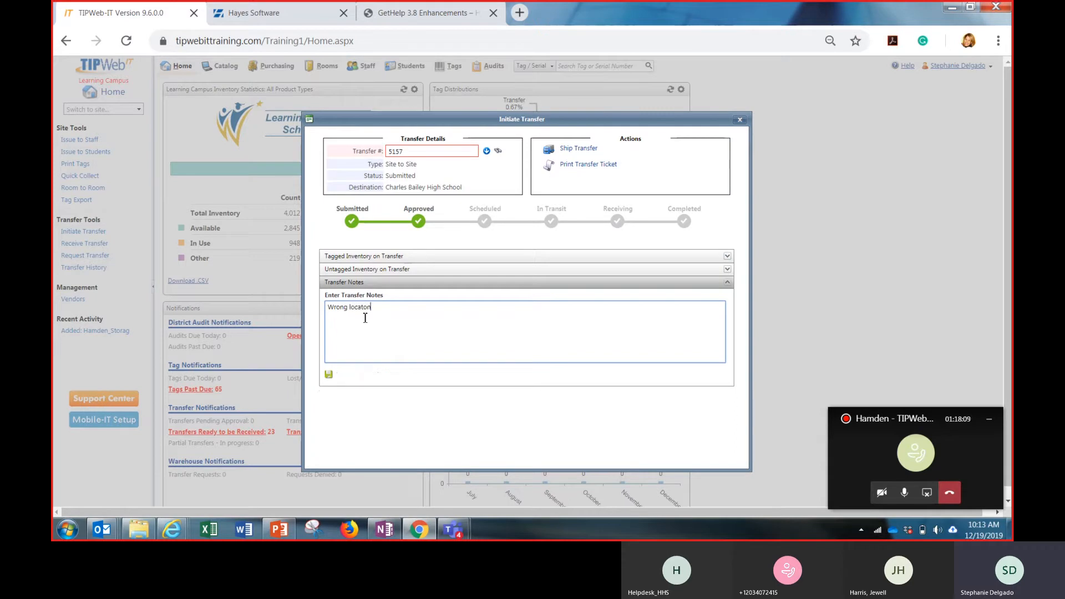
key(BackSpace)
key(BackSpace)
text(ion.)
click(329, 375)
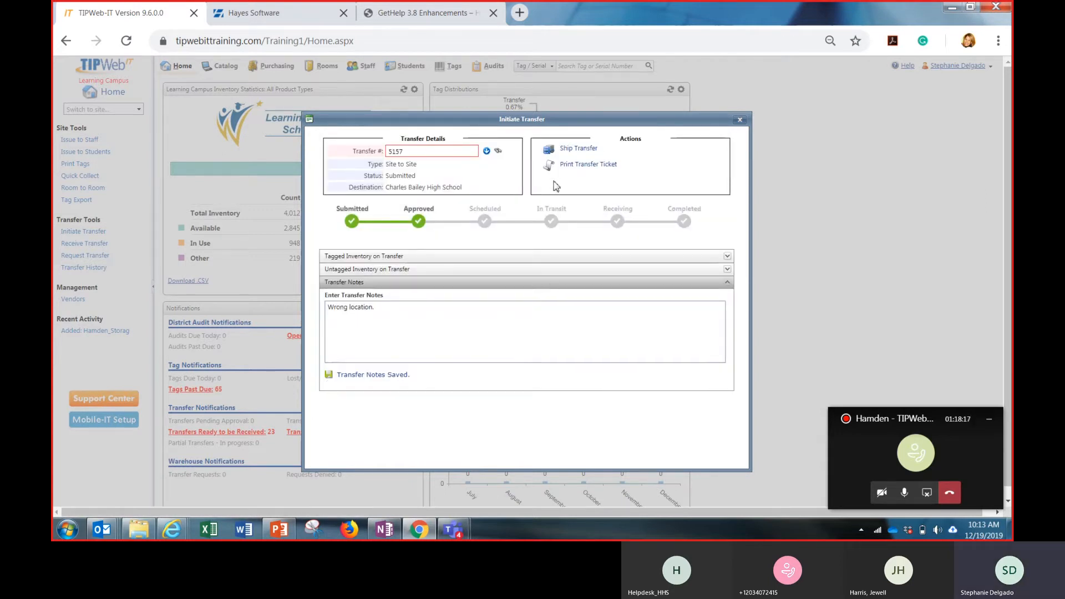
Open the transfer ticket and examine its sites, approval, notes, tagged inventory and signature lines
click(576, 172)
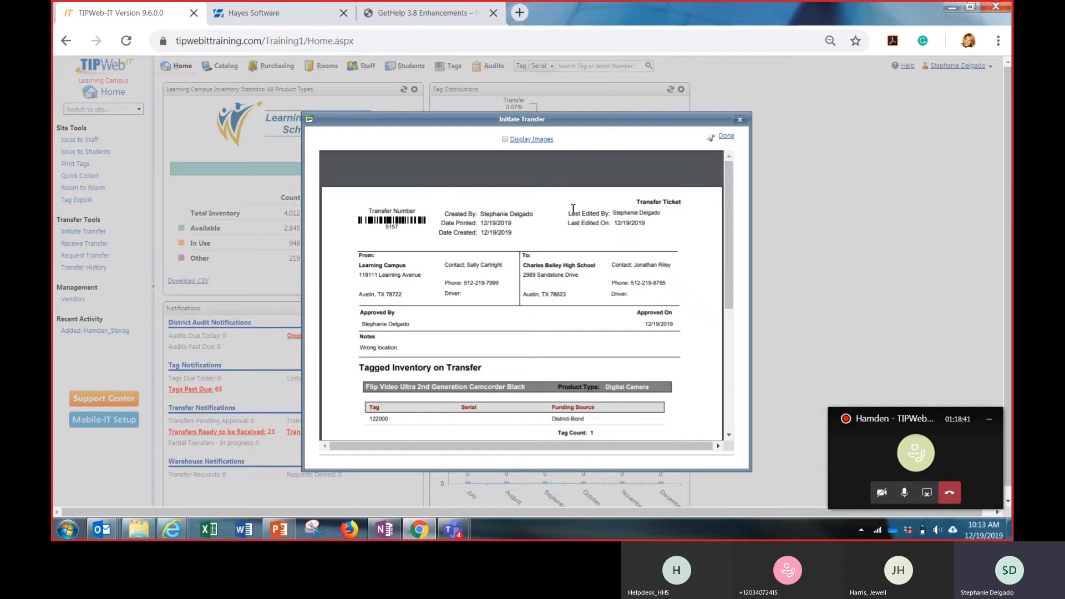
mouse_move(577, 216)
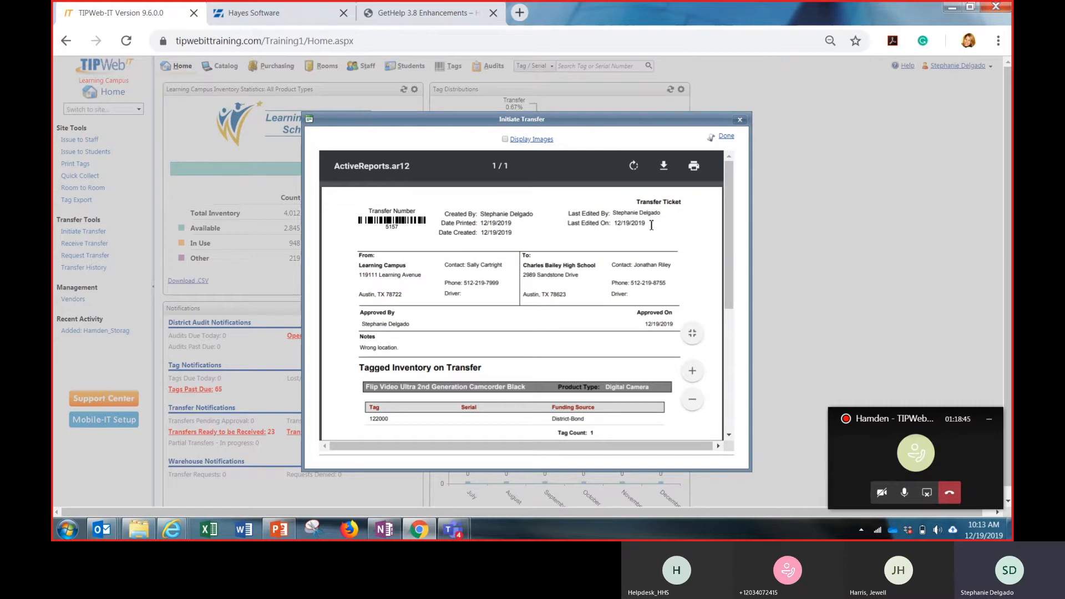
scroll(696, 220, down, 1)
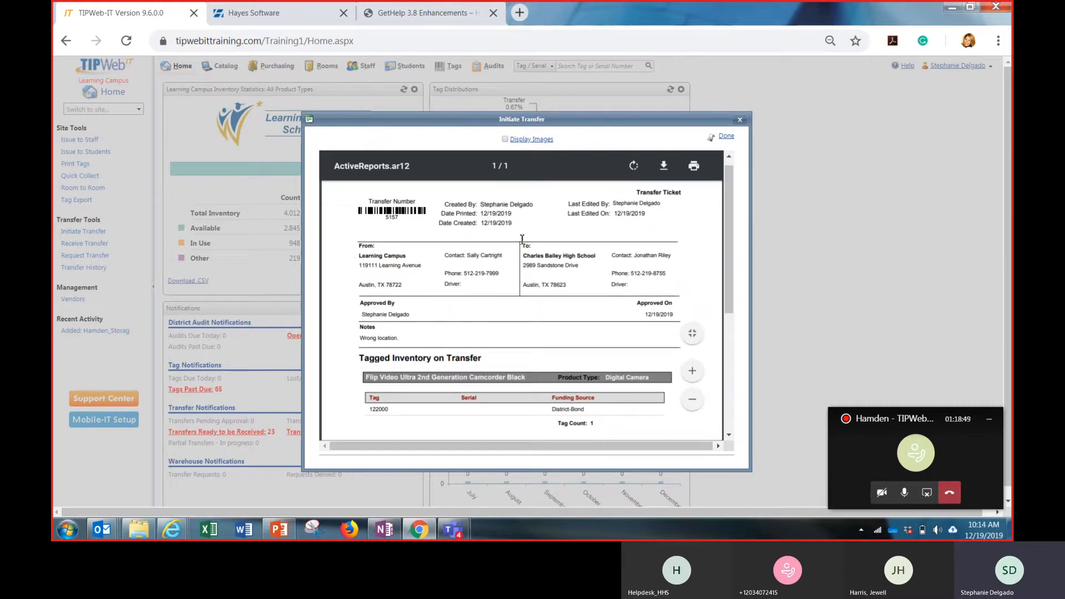
triple_click(383, 314)
scroll(382, 319, down, 2)
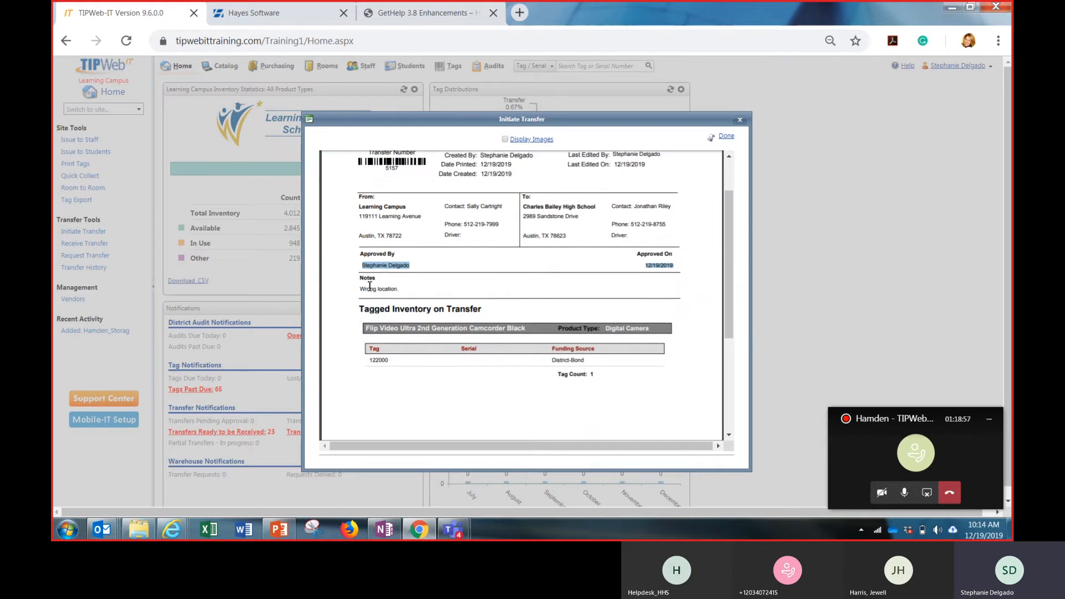
triple_click(369, 292)
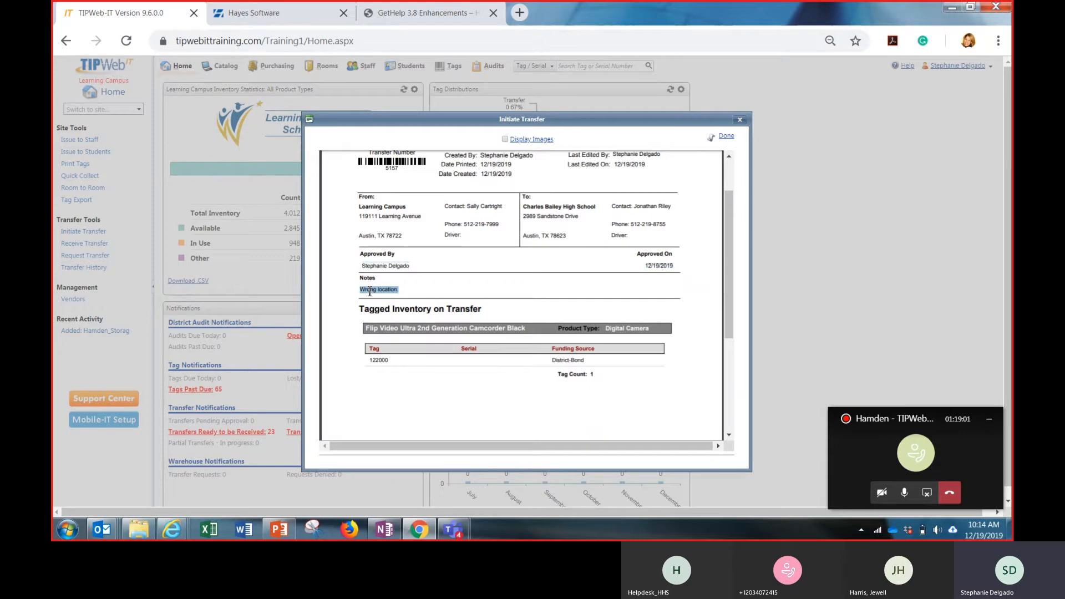
scroll(370, 292, down, 4)
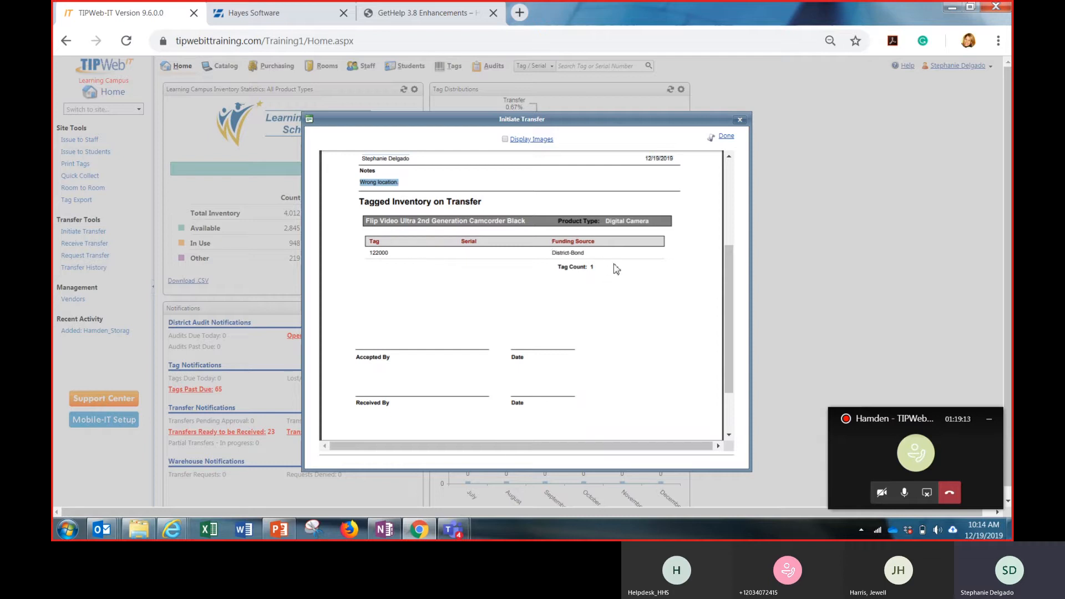
scroll(593, 271, down, 2)
scroll(593, 271, up, 5)
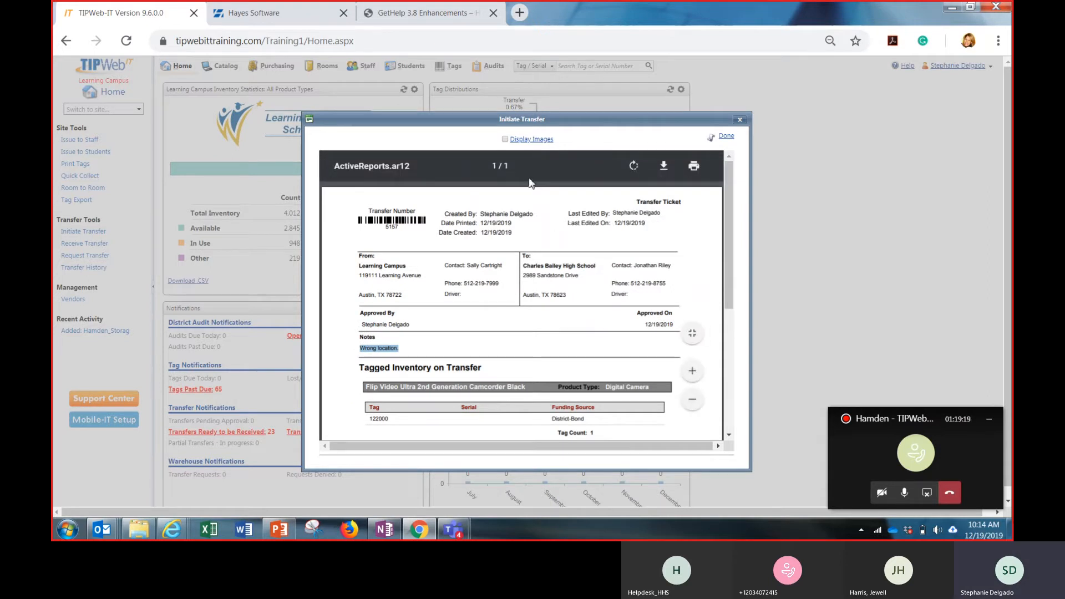
Display product images on the transfer ticket, check the camcorder entry and return to the transfer details
click(505, 140)
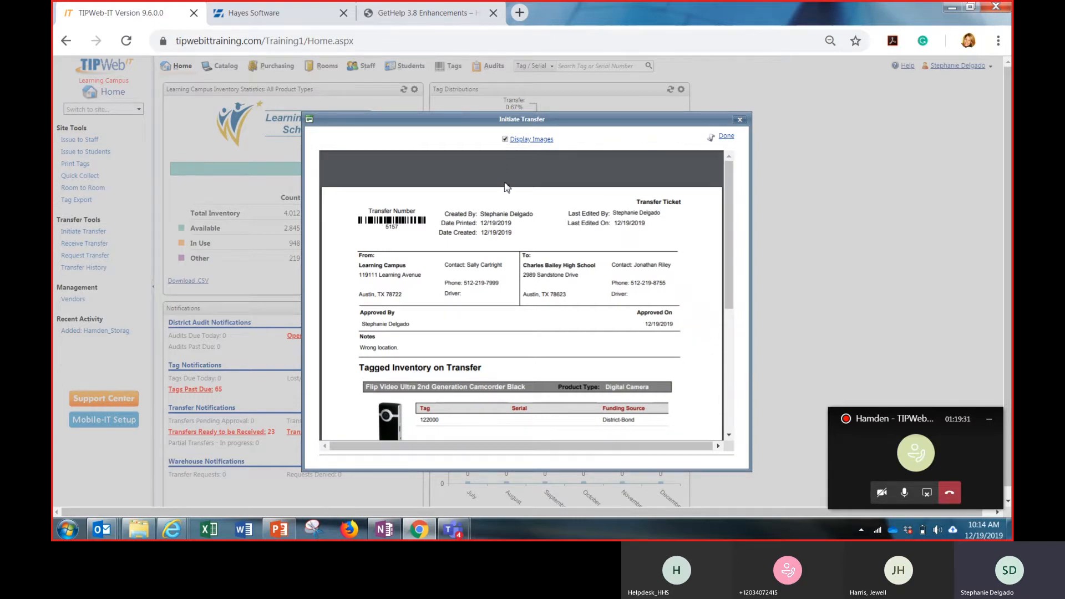
scroll(506, 187, down, 3)
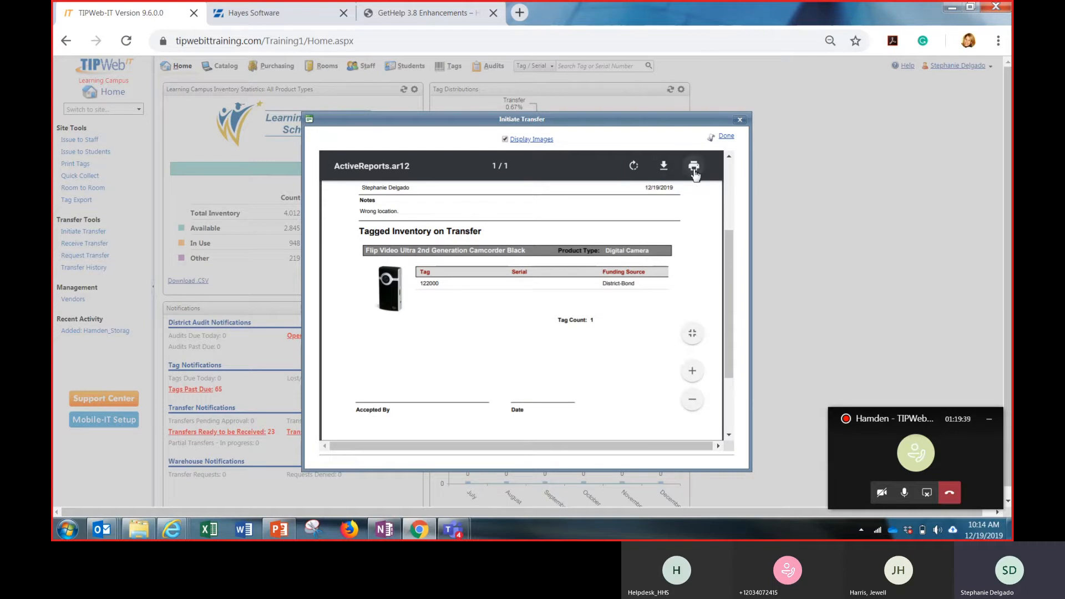
click(726, 137)
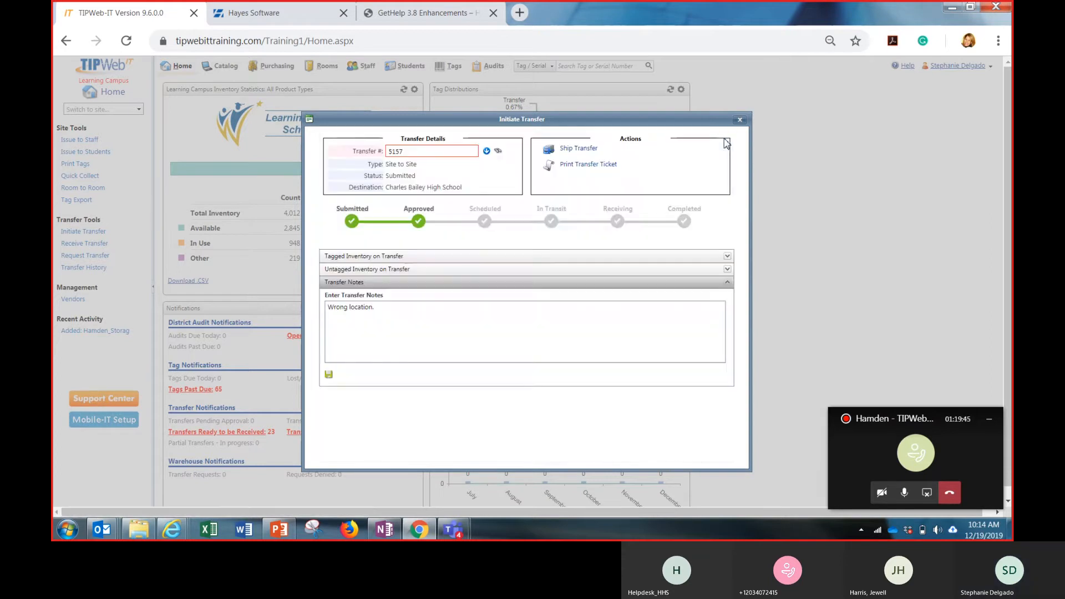
Ship the transfer to Charles Bailey High School and close the transfer form
click(583, 154)
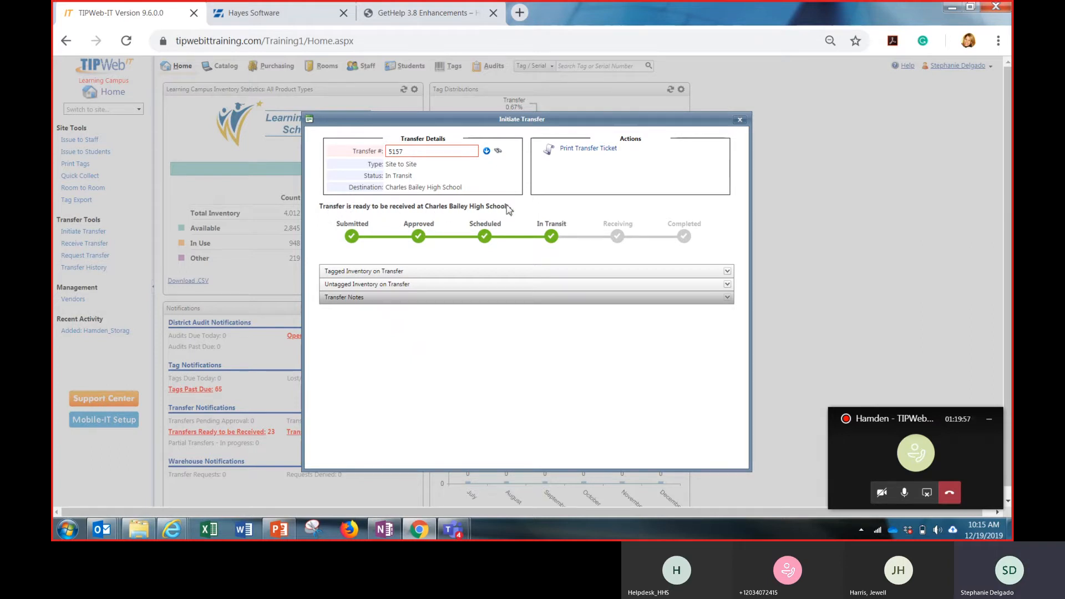
click(740, 119)
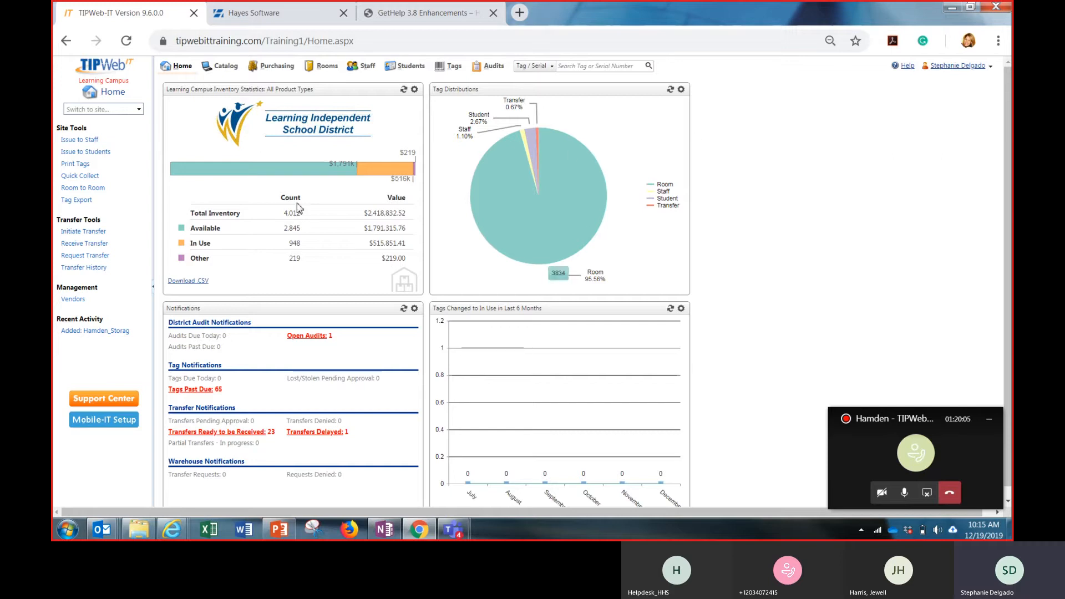
Switch to the Charles Bailey High School site and open the in-transit transfer from Learning Campus for receiving
click(142, 110)
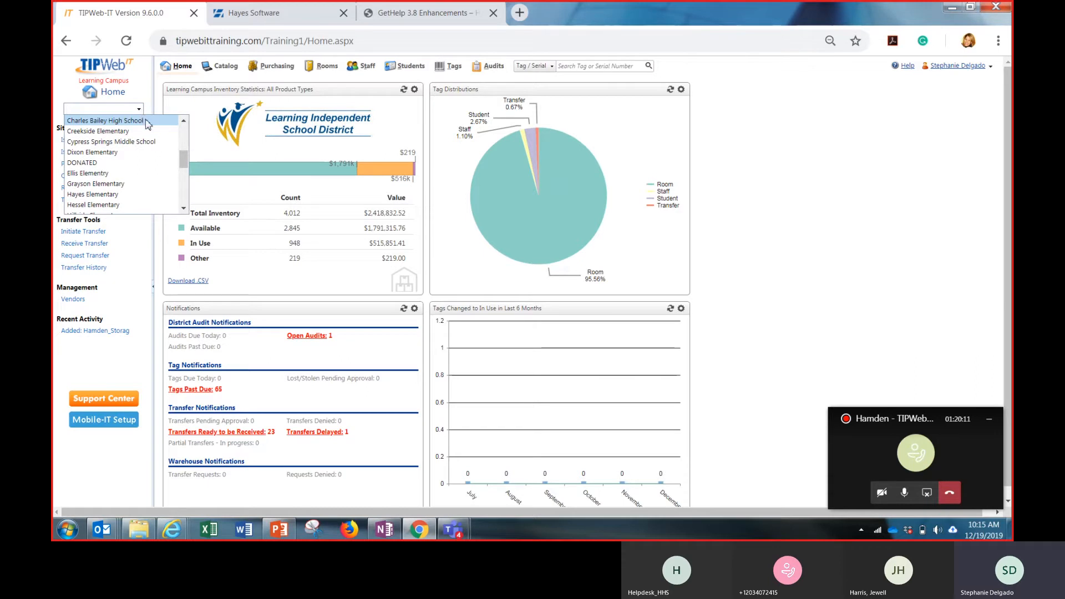
click(147, 121)
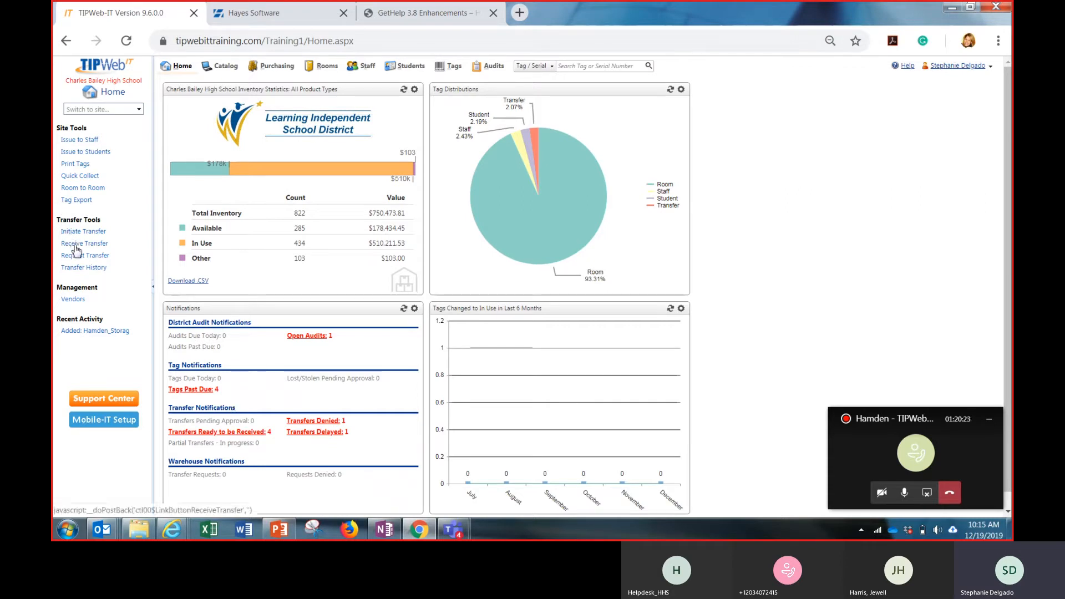
click(225, 433)
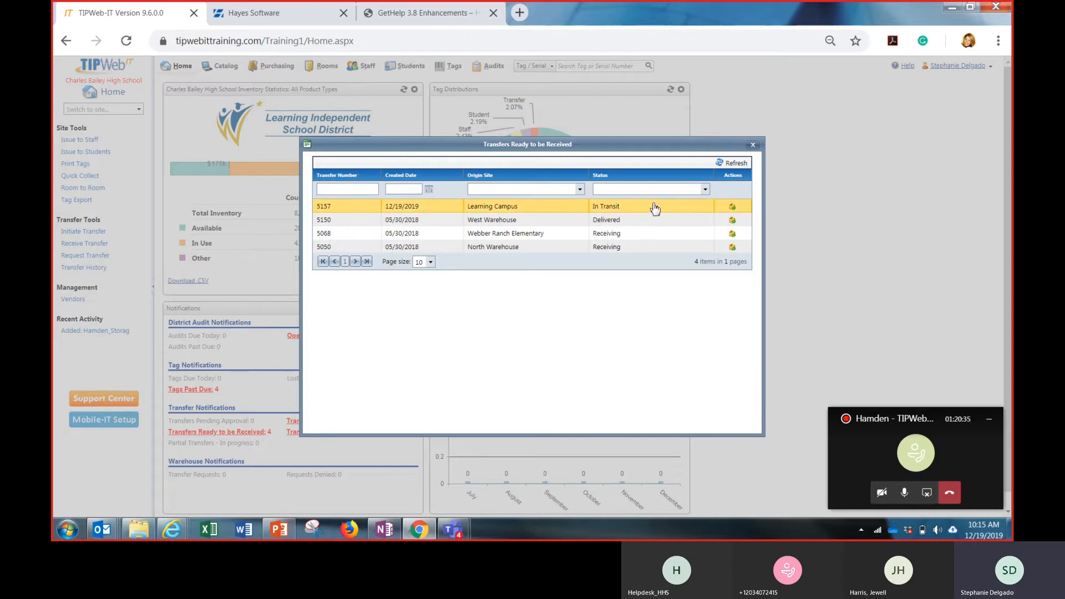
click(733, 210)
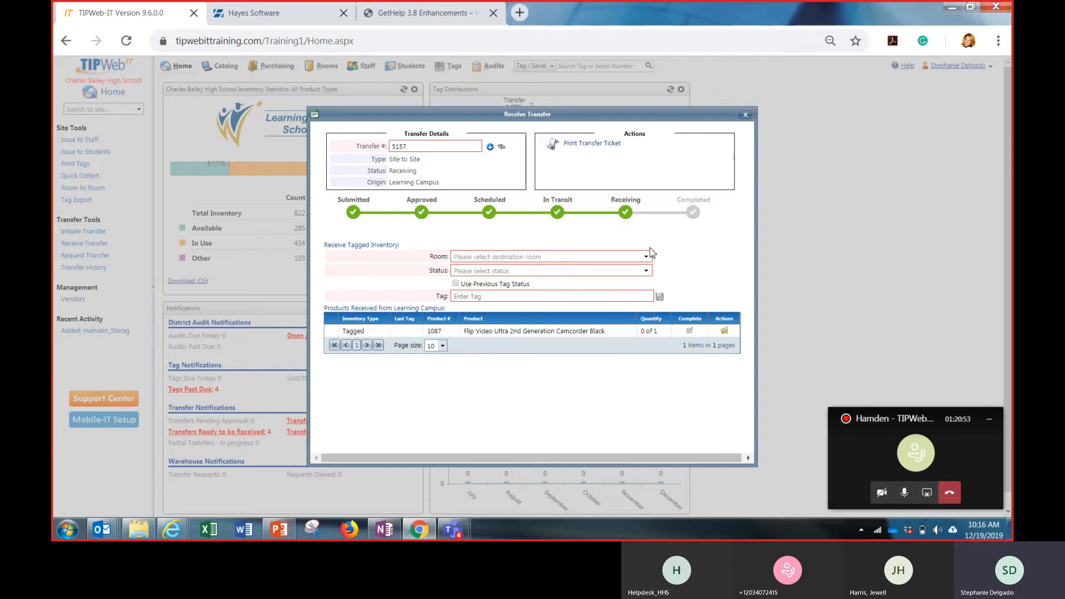
Set the destination room to 1000 and the status to Available for the received tagged inventory
click(648, 257)
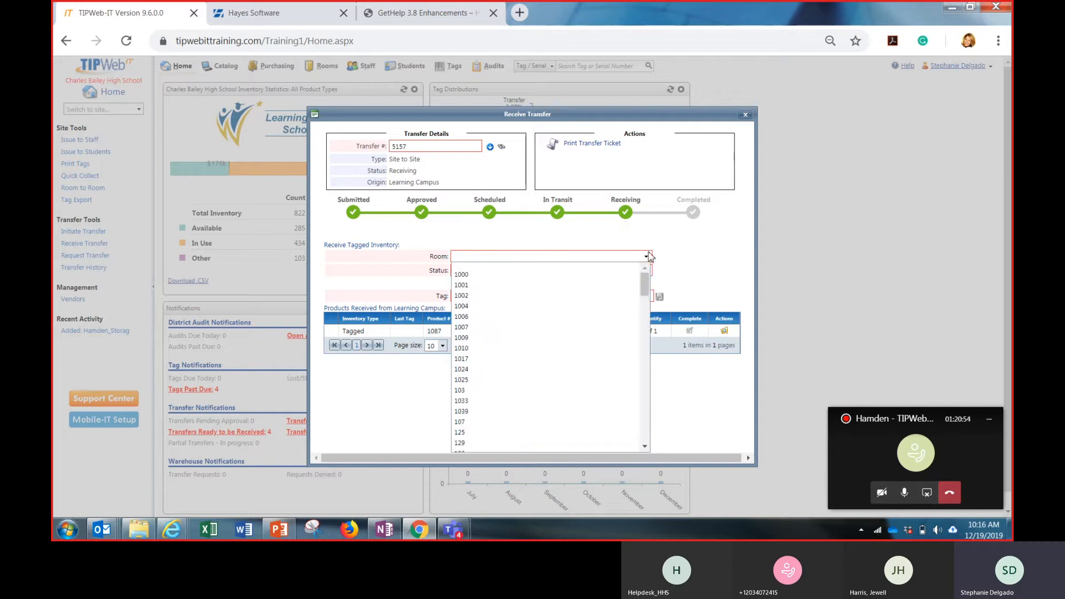
click(630, 276)
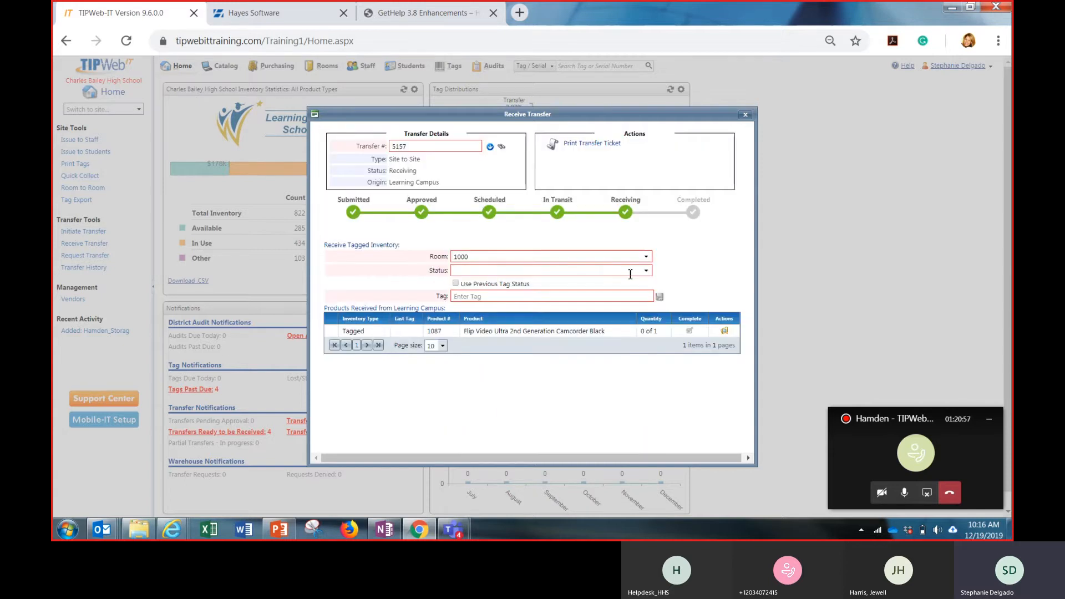
click(630, 271)
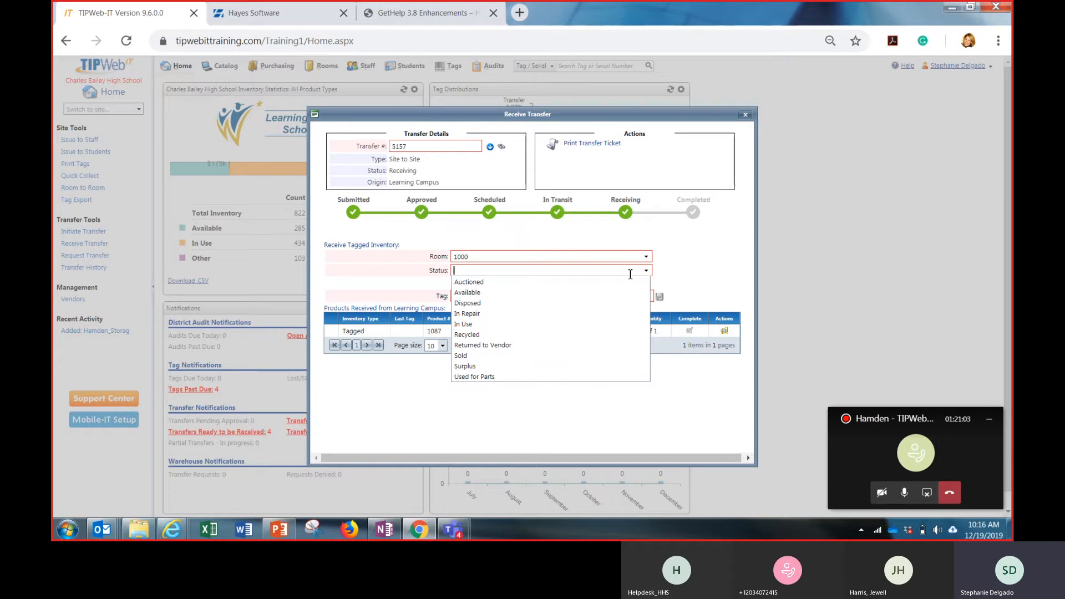
click(604, 293)
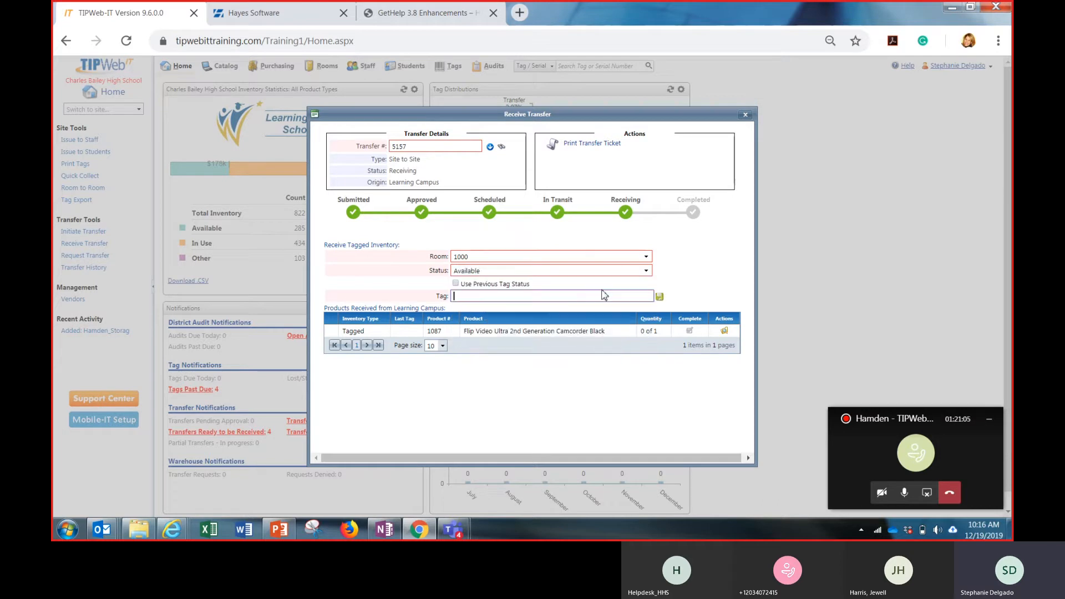
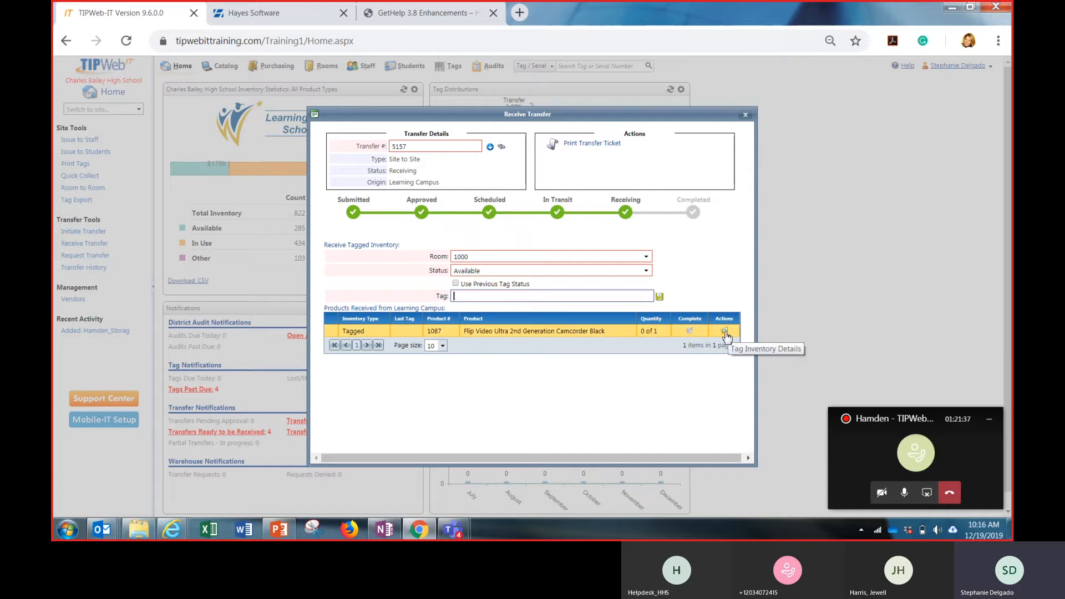
Check the camcorder's tag in the inventory details, receive tag 122000 on the transfer and close the form
click(724, 332)
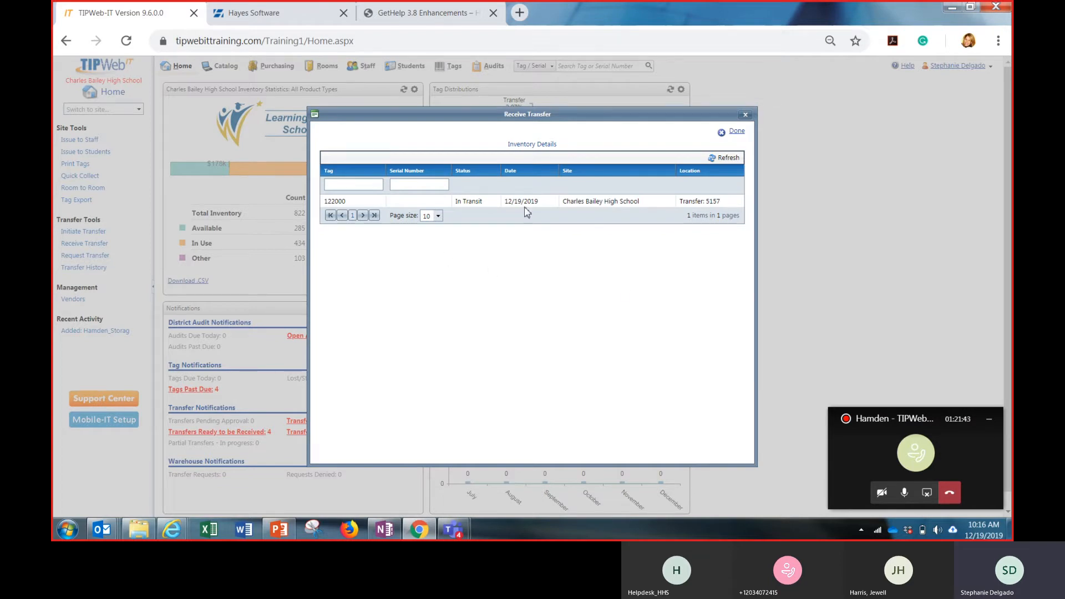
click(737, 132)
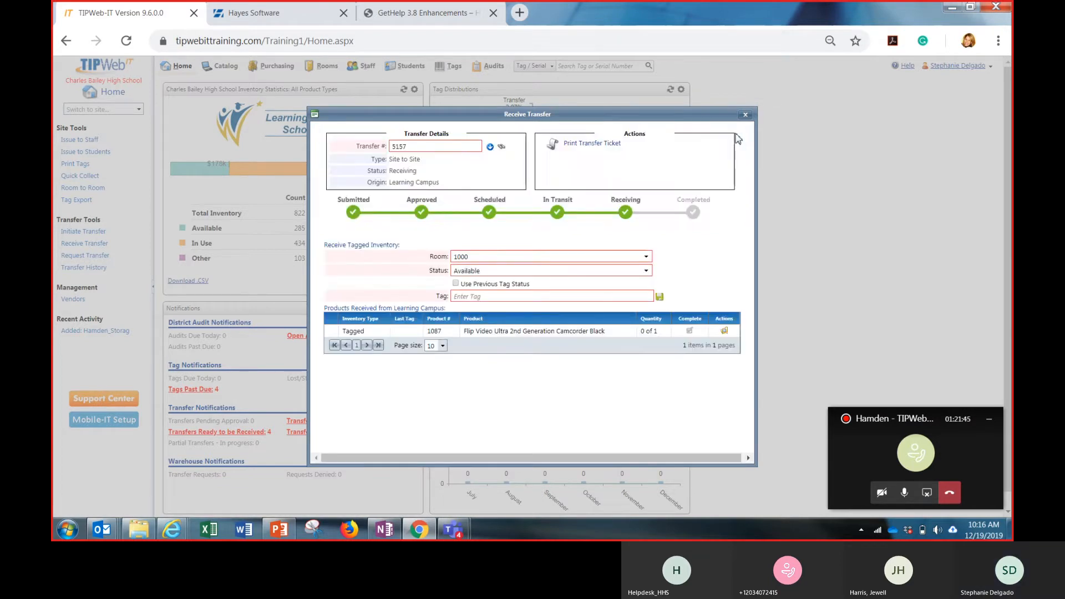
click(579, 296)
text(1)
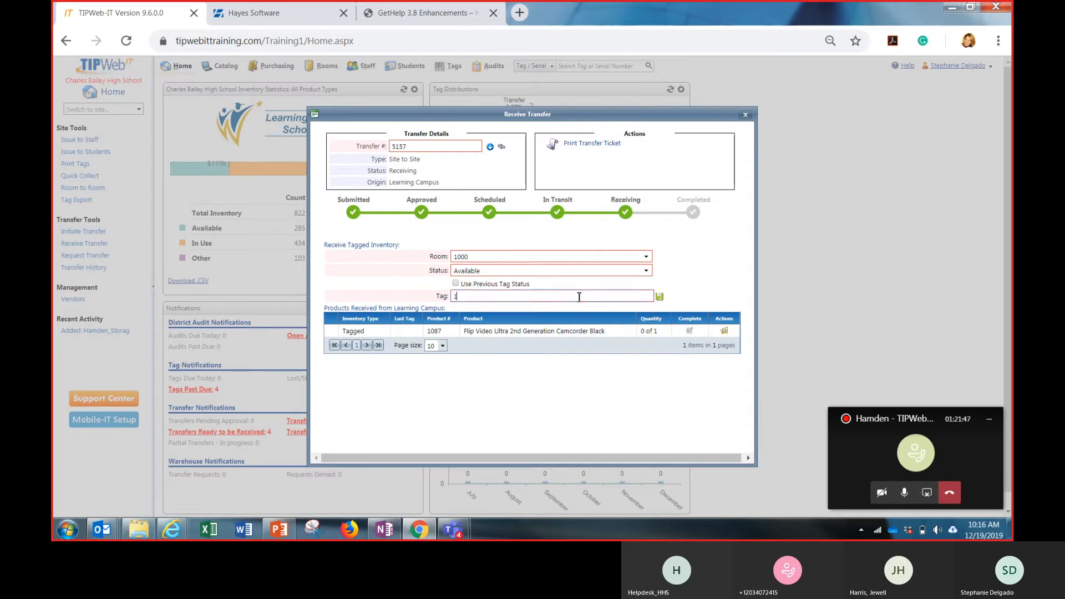
text(22000)
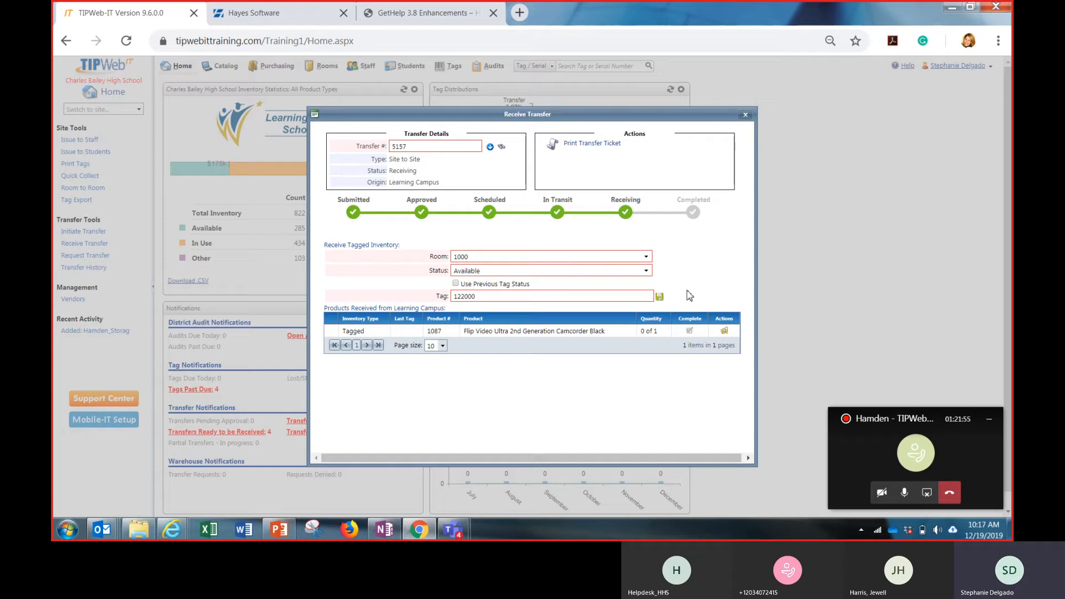
click(659, 299)
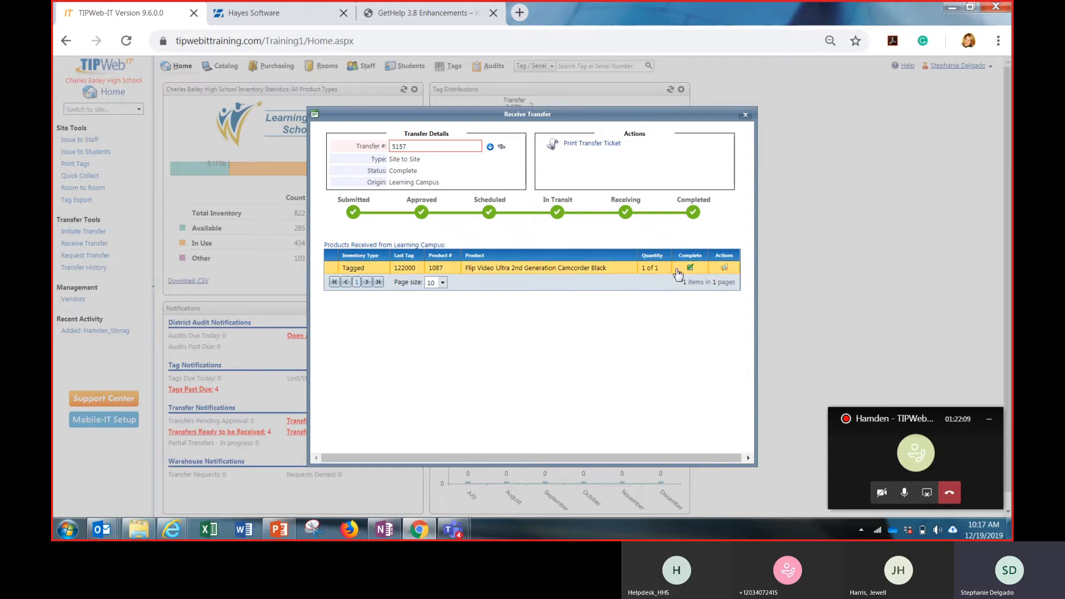
mouse_move(691, 269)
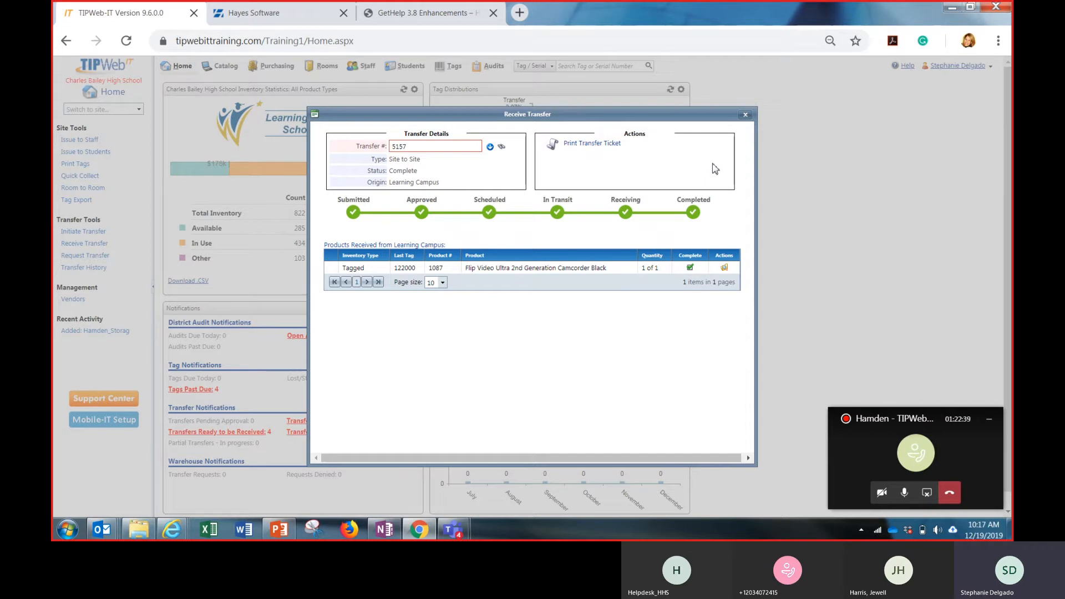
click(745, 115)
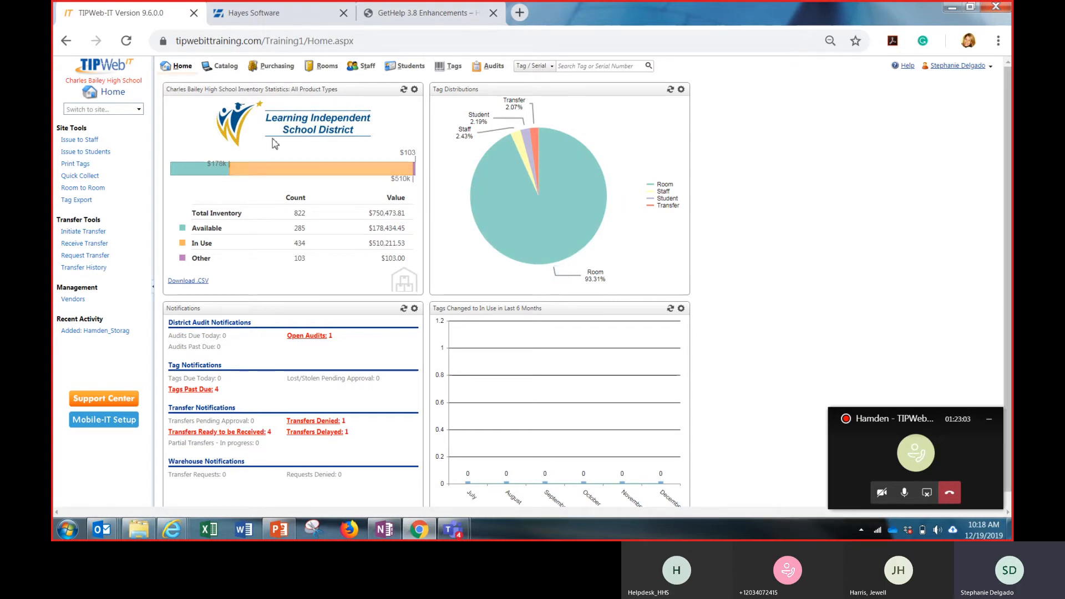
Show the individual tags of the 17 inch V173-DJb LCD Monitor in room 1000's inventory
click(325, 67)
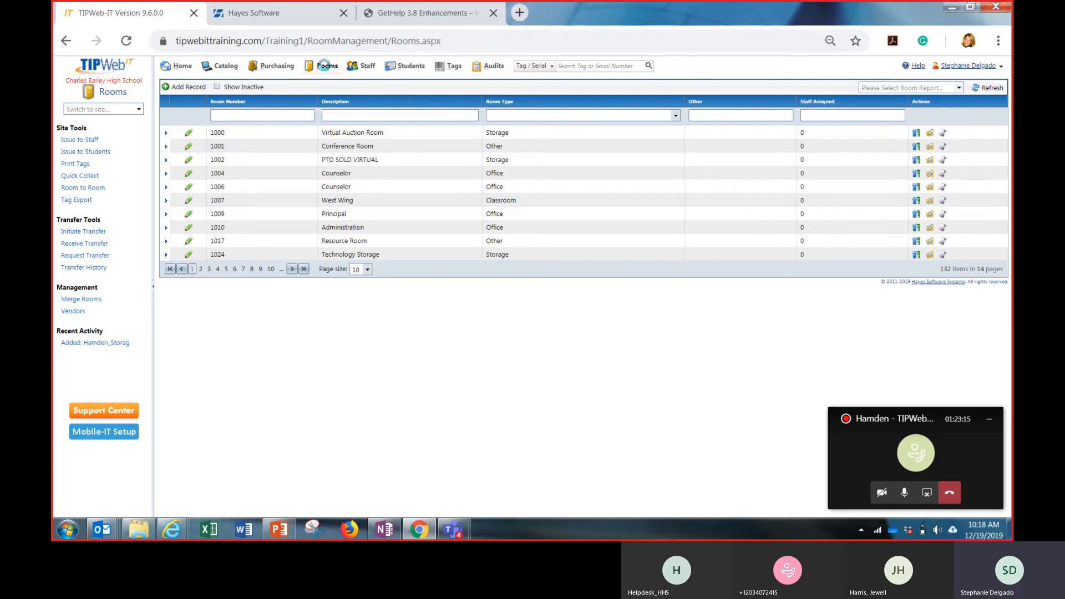
click(165, 134)
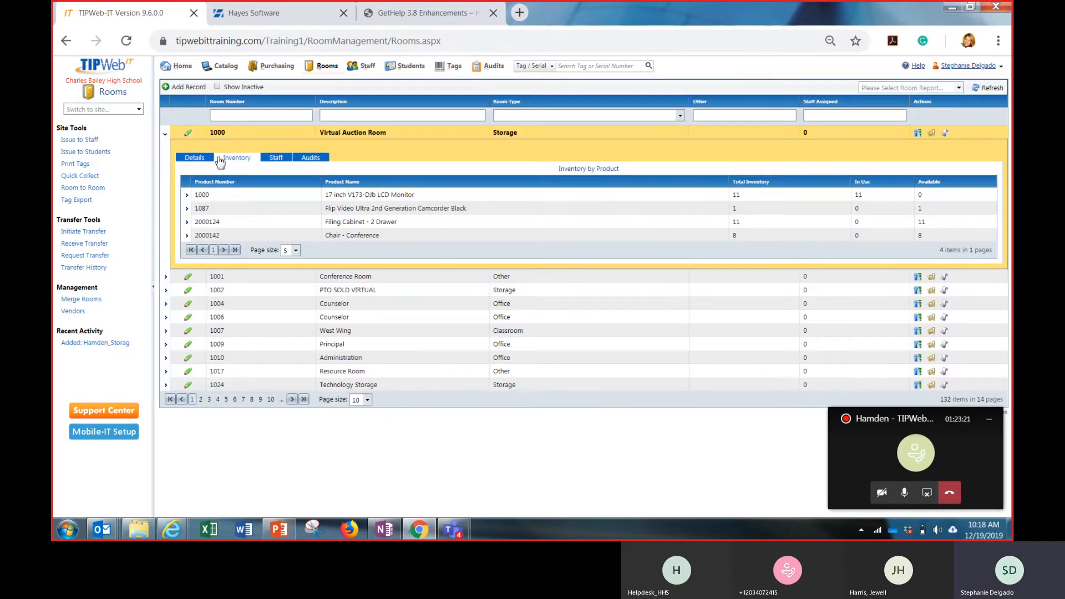
click(186, 197)
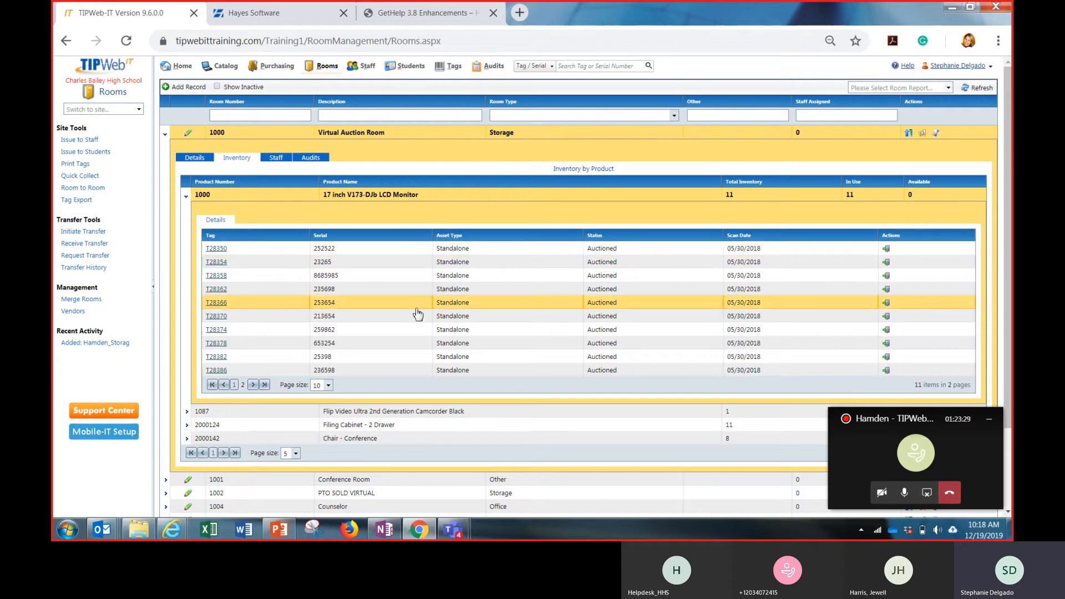
Start a room-to-room transfer with room 1002, PTO SOLD VIRTUAL, as destination and status Available
click(99, 188)
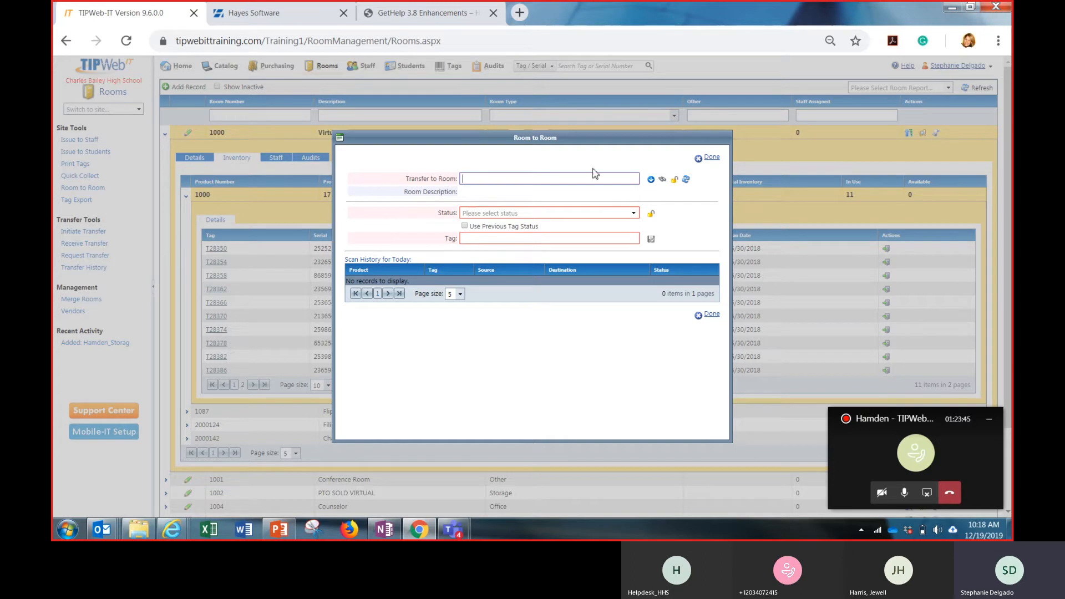
click(663, 181)
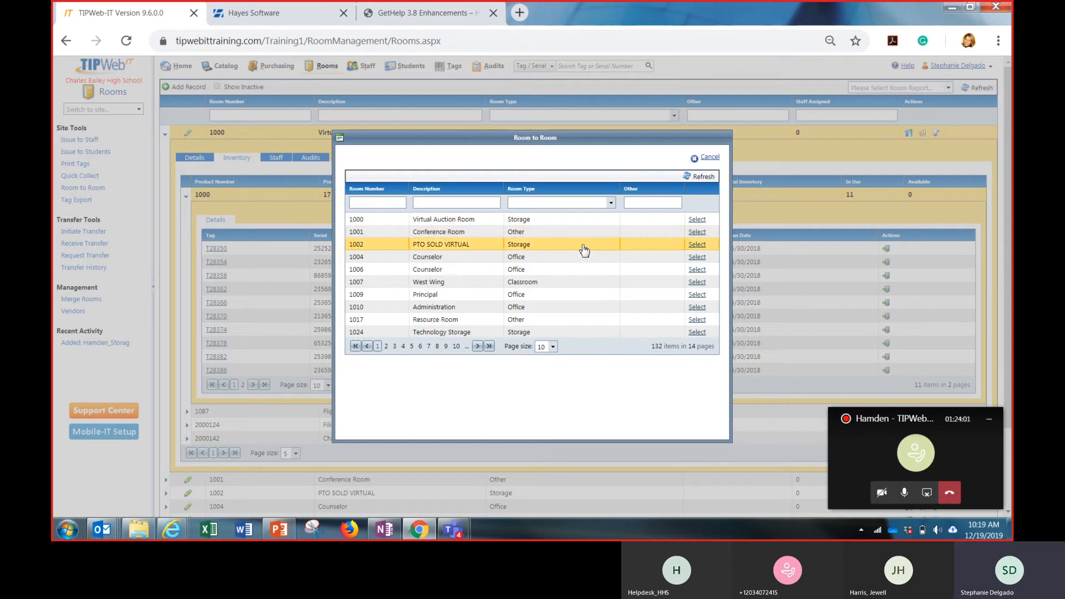
click(696, 244)
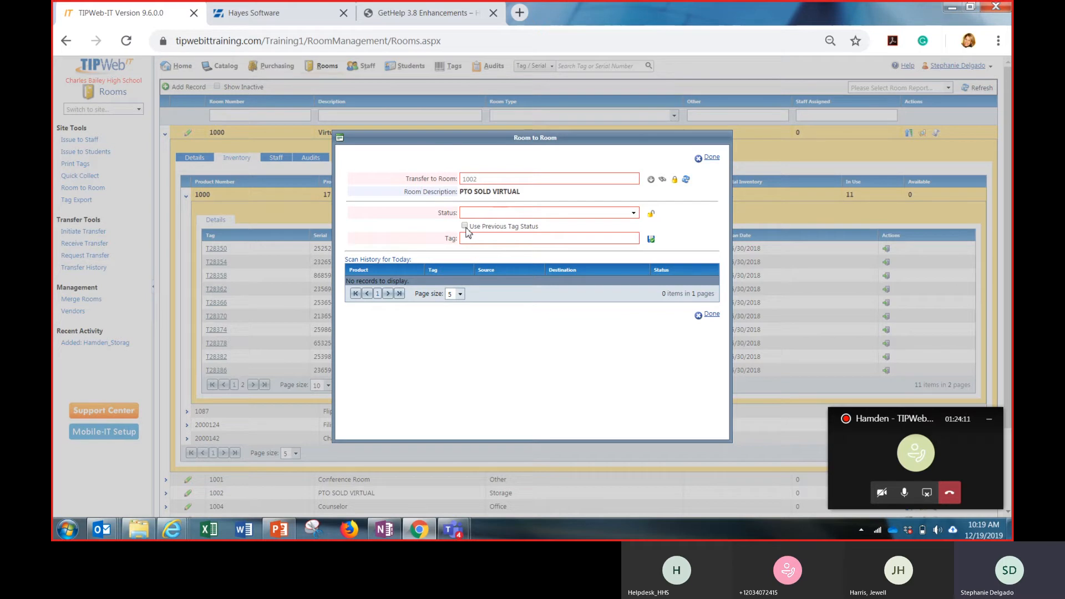
click(633, 213)
click(605, 235)
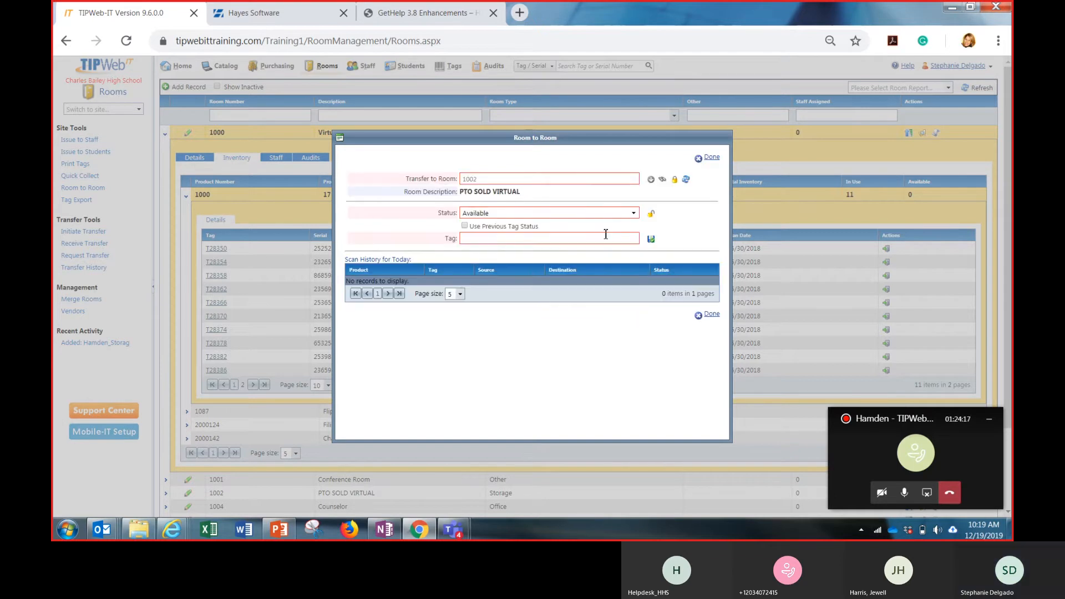
Transfer tag T28350 to the chosen room and finish the room-to-room transfer
click(608, 241)
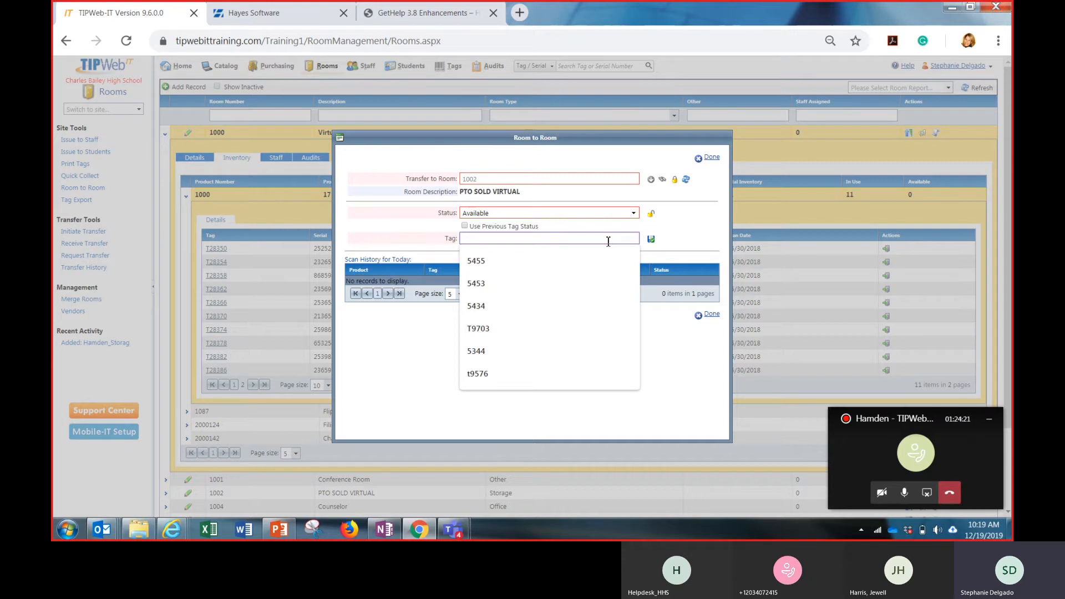
click(677, 240)
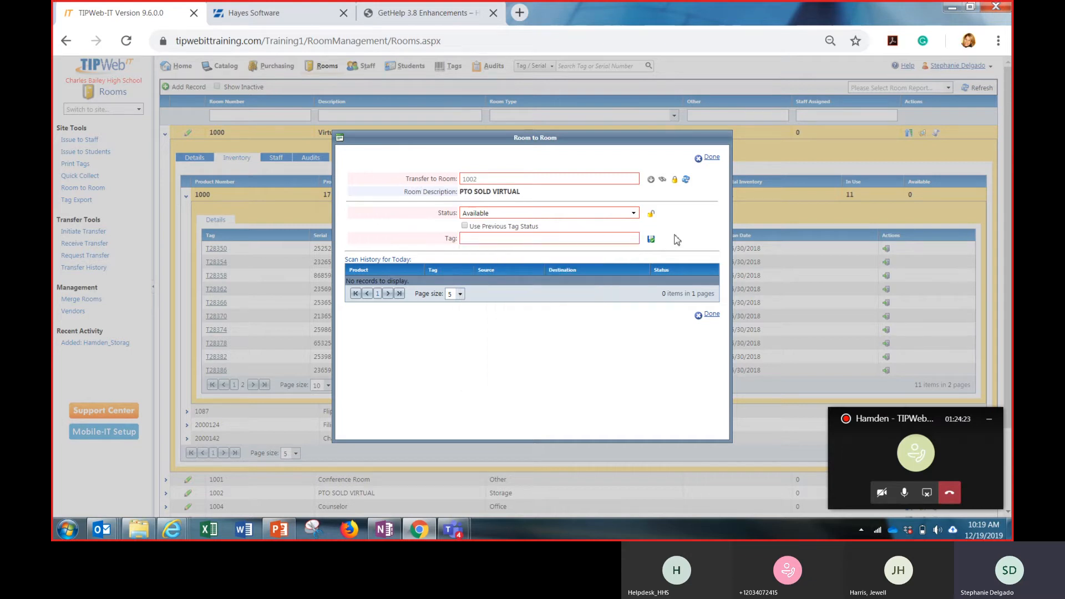
click(605, 240)
text(t)
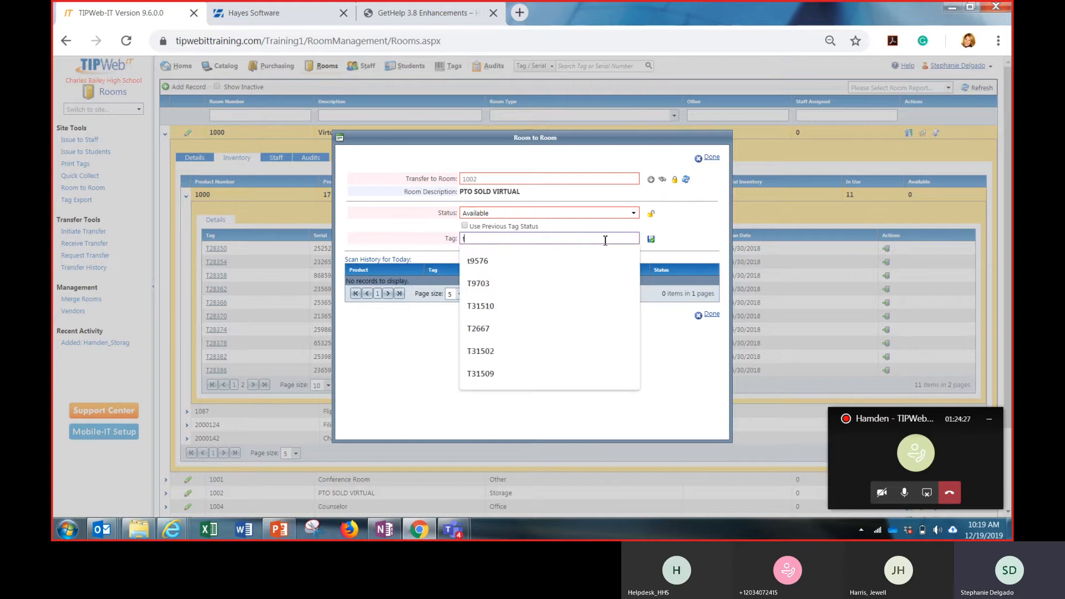
text(283)
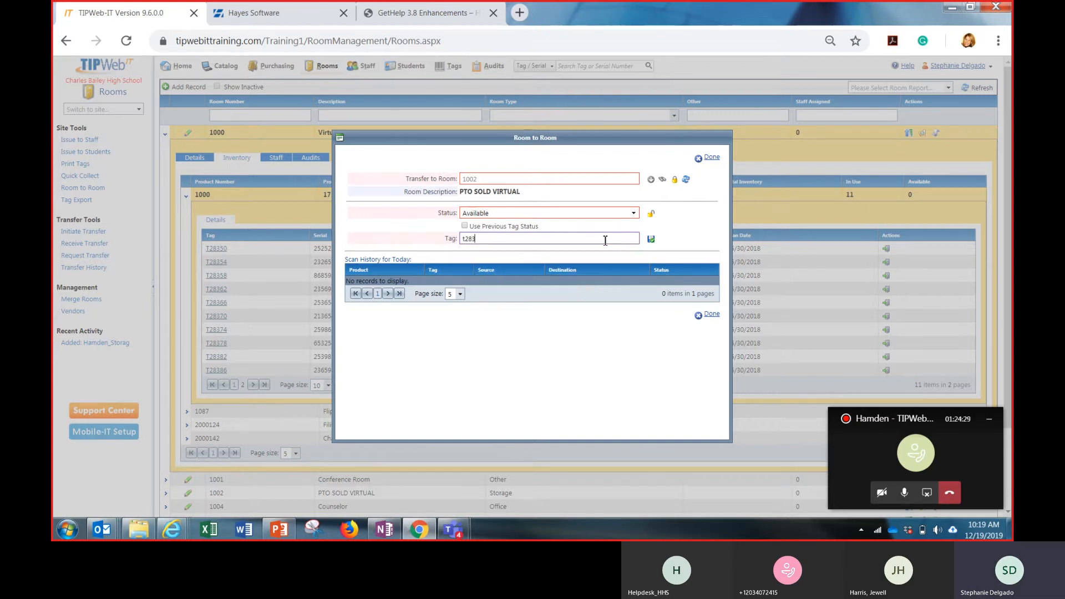
text(50)
key(Return)
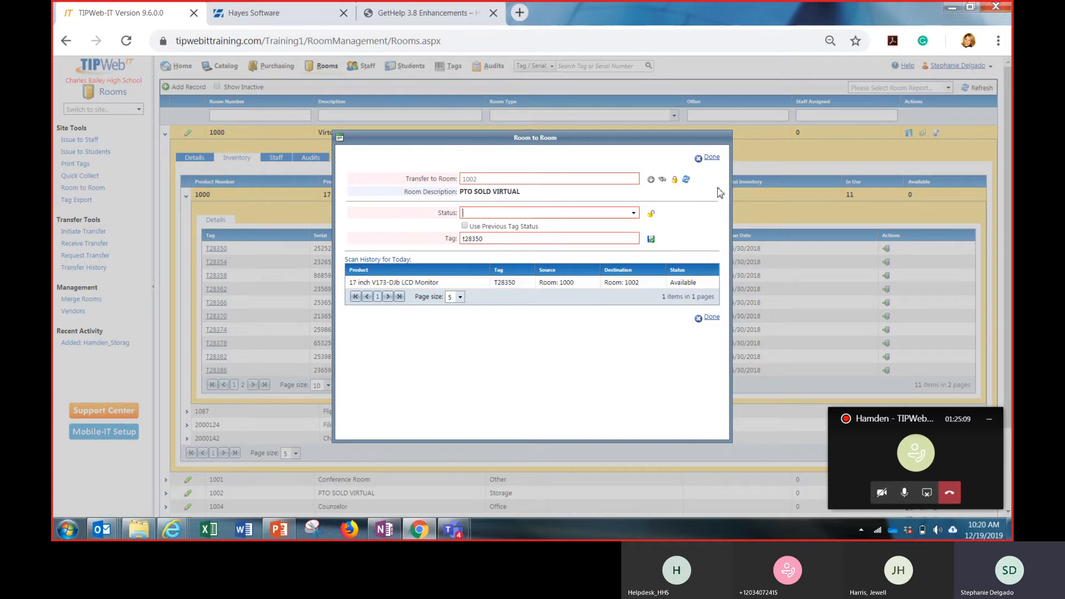
click(709, 159)
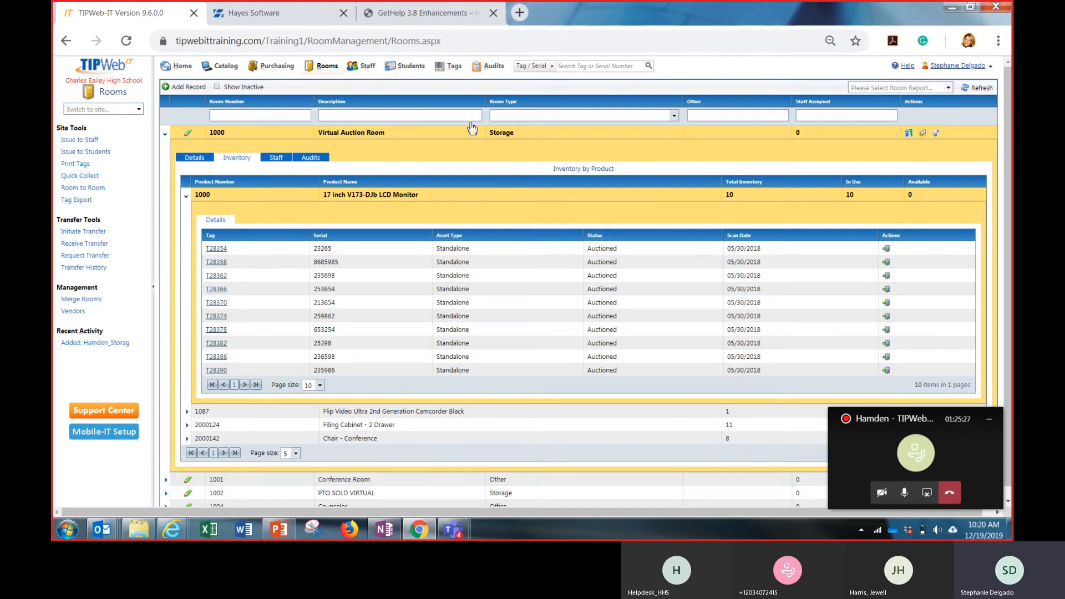
Search the school's tags with the location filter set to Staff
click(453, 67)
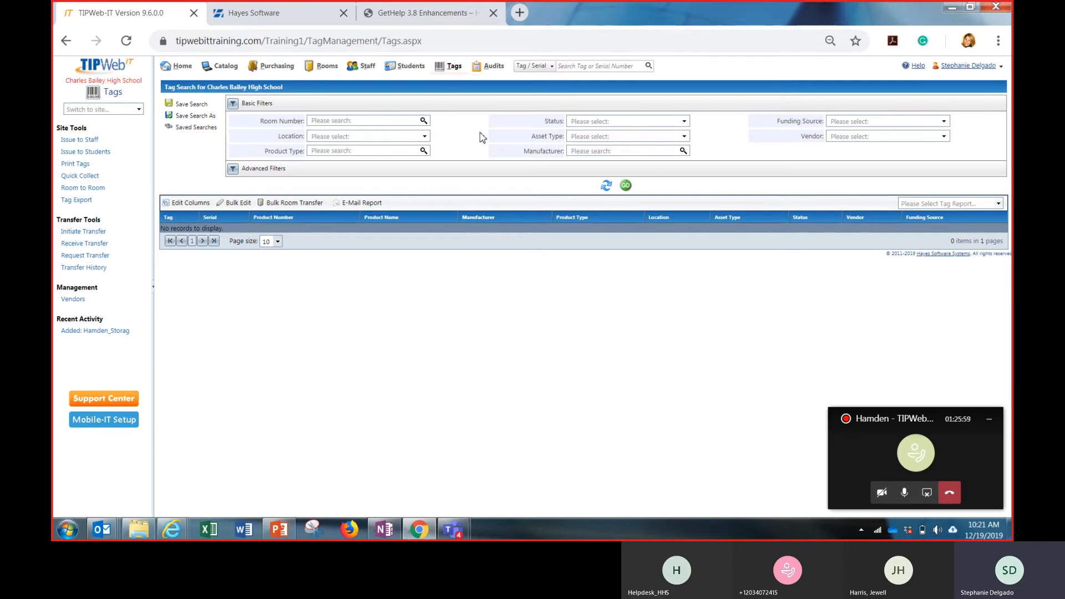
click(424, 139)
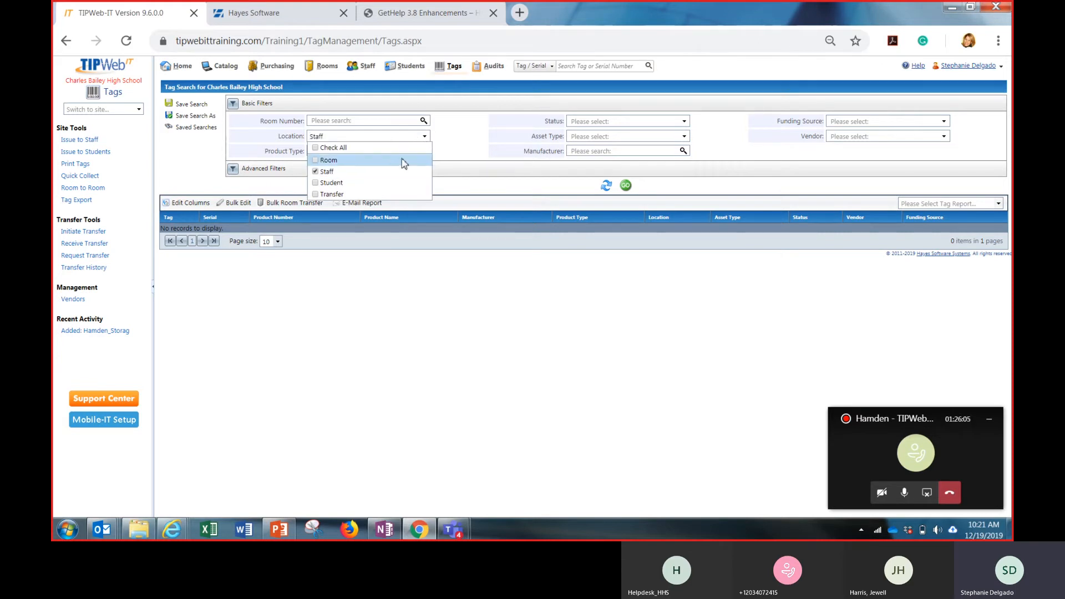
click(456, 157)
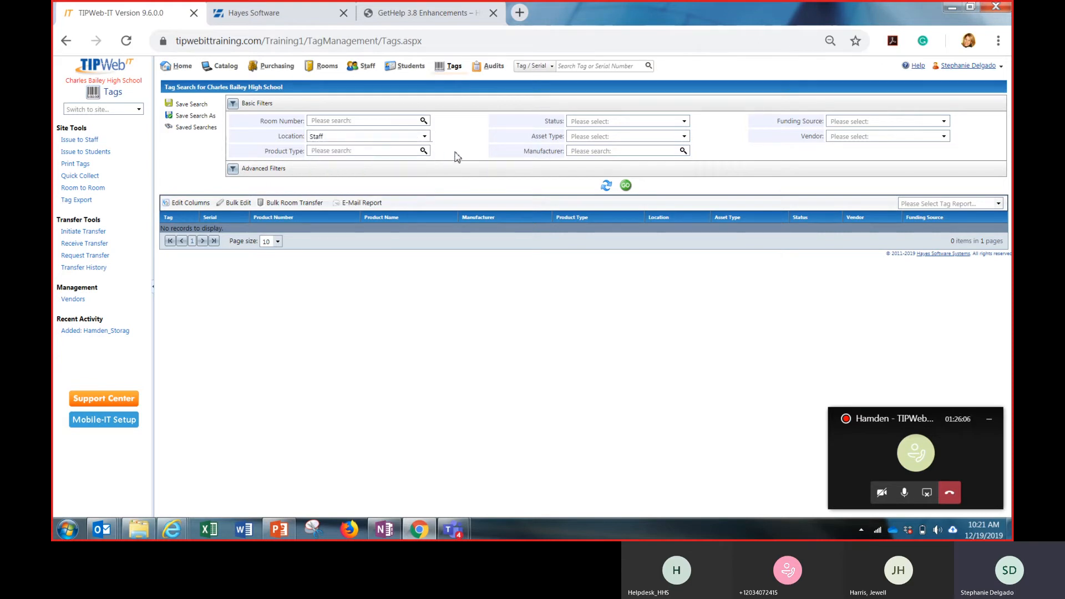
click(627, 186)
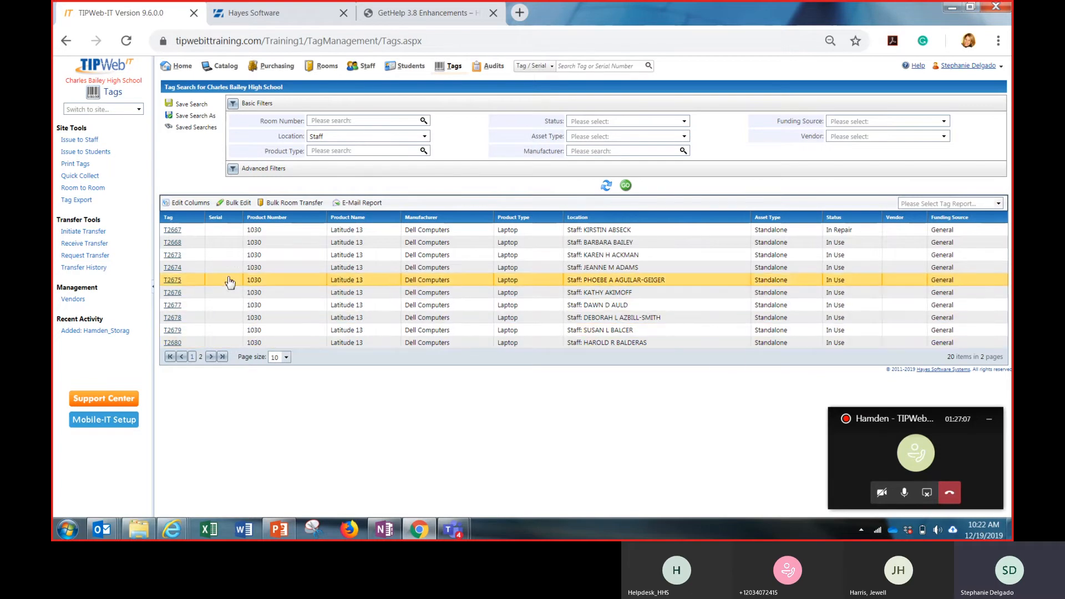
Remove the Vendor column from the tags grid's selected columns and add Due Date
click(189, 207)
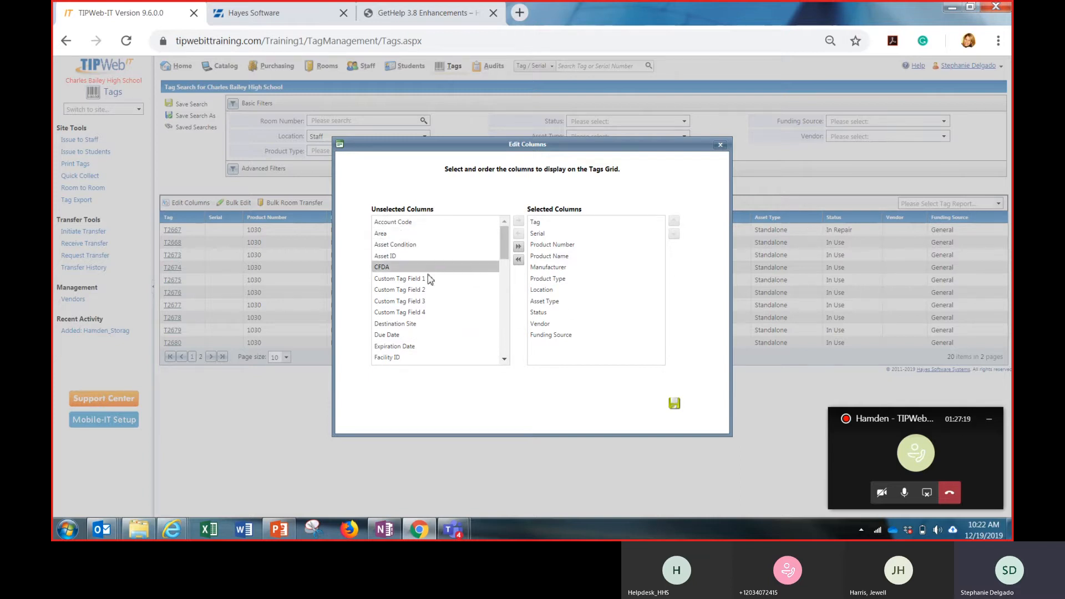
click(547, 327)
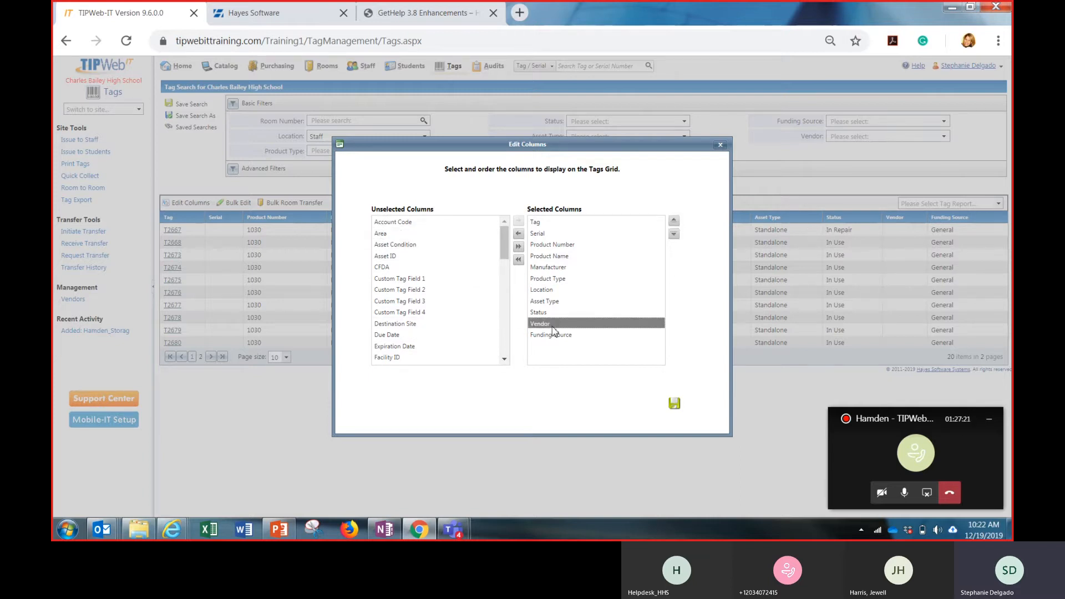
click(519, 235)
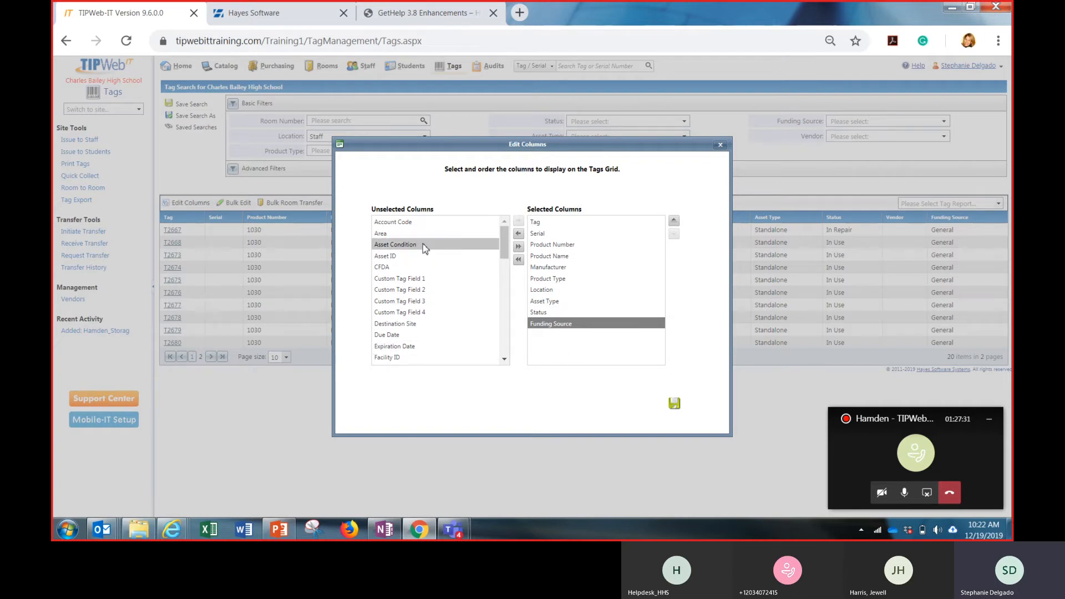
click(423, 336)
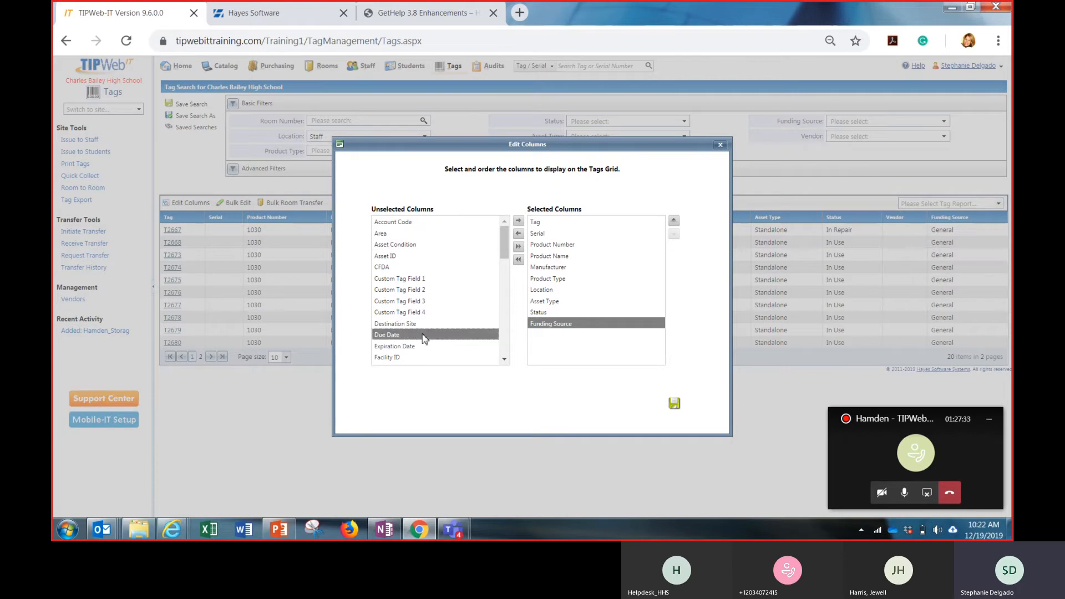
click(519, 223)
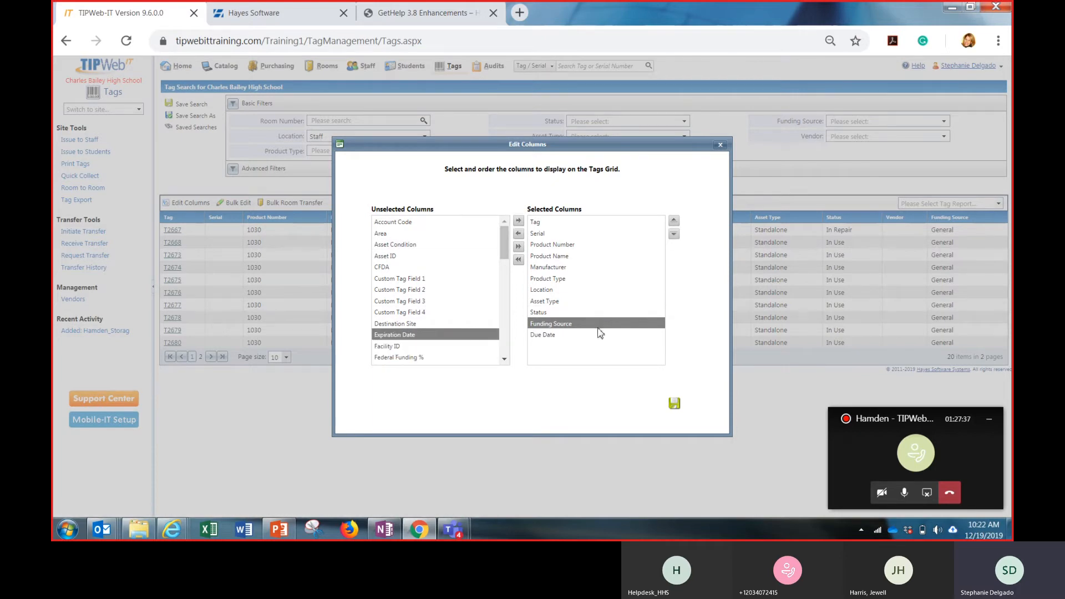
Move the Funding Source column directly after Serial and save the tags grid's column layout
click(673, 221)
click(674, 221)
click(673, 221)
click(673, 221)
click(673, 221)
click(673, 221)
click(673, 222)
click(673, 221)
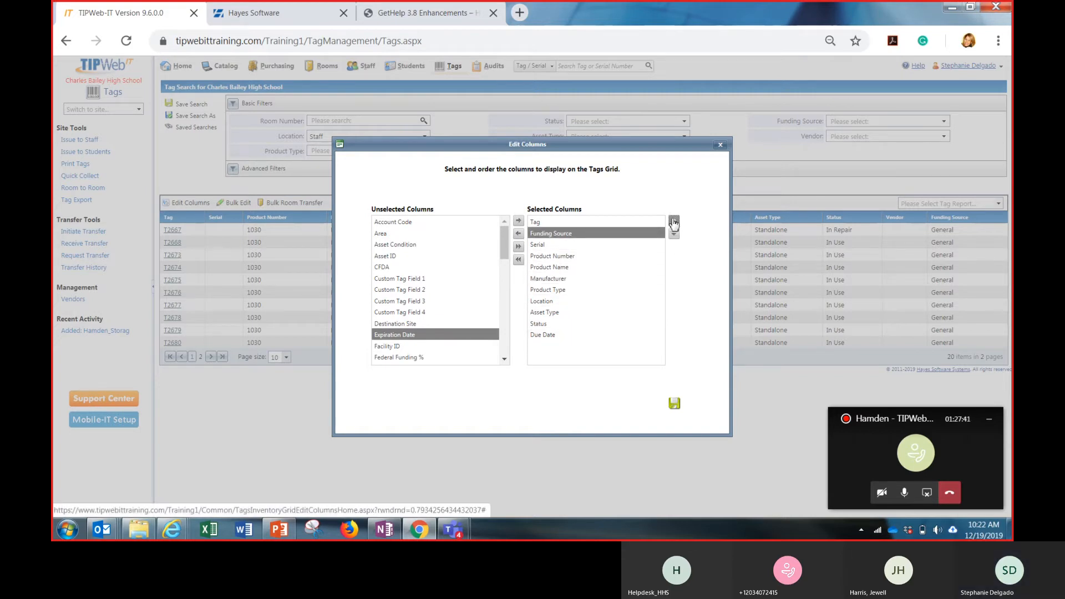
click(674, 234)
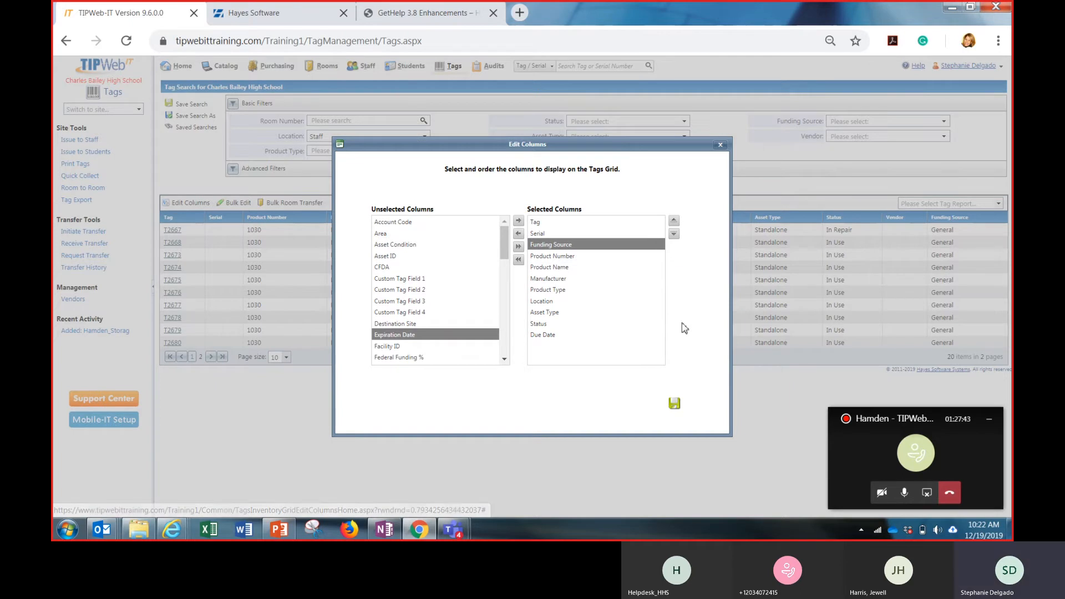
click(675, 405)
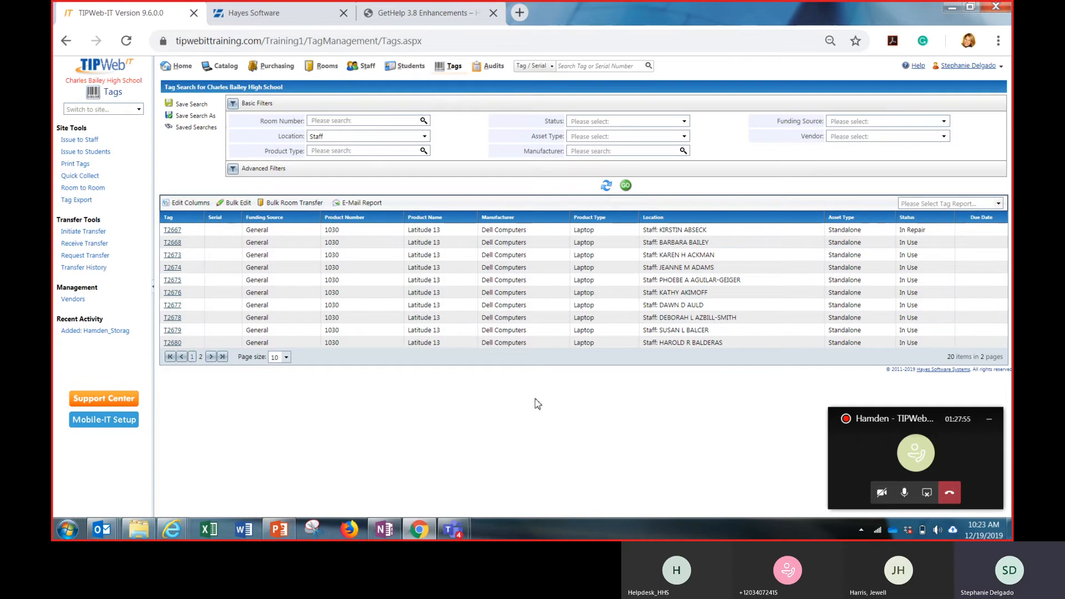
Reset the tag search filters and search the school's tags again with the location filter set to Staff
click(609, 186)
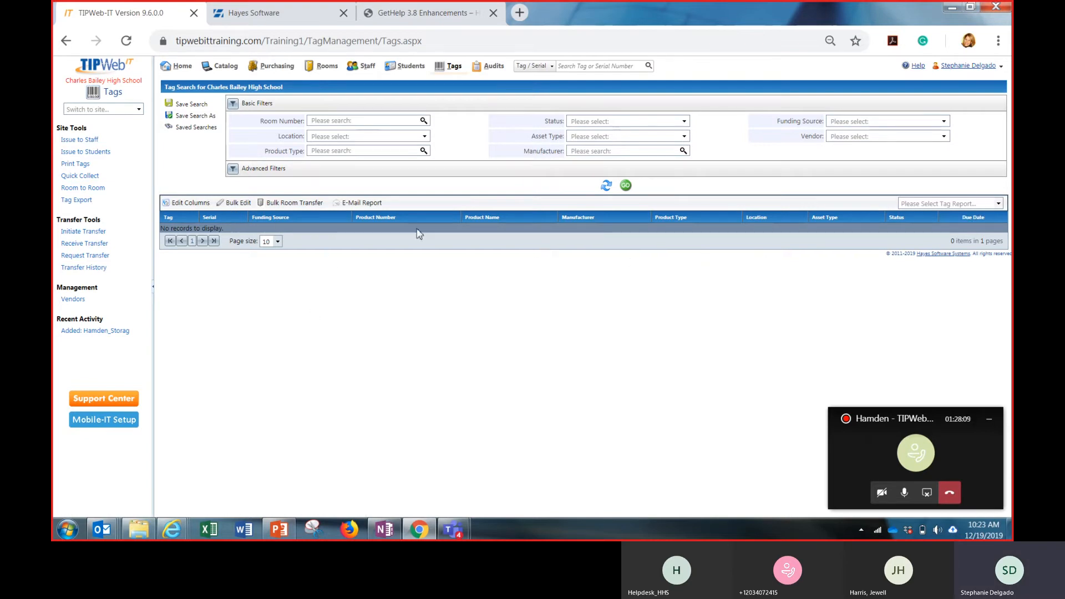
click(425, 137)
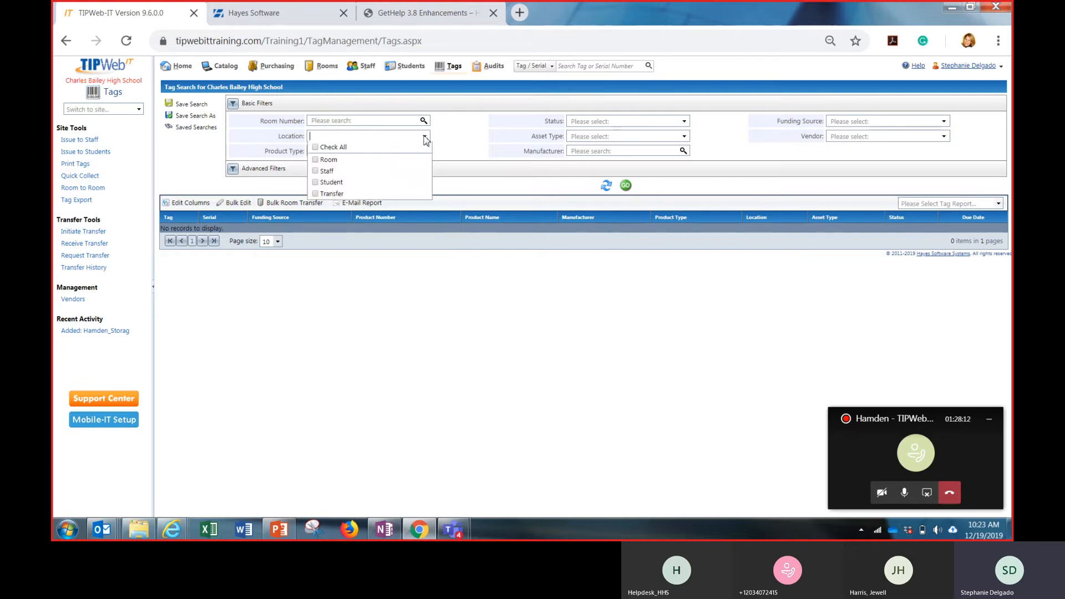
click(377, 176)
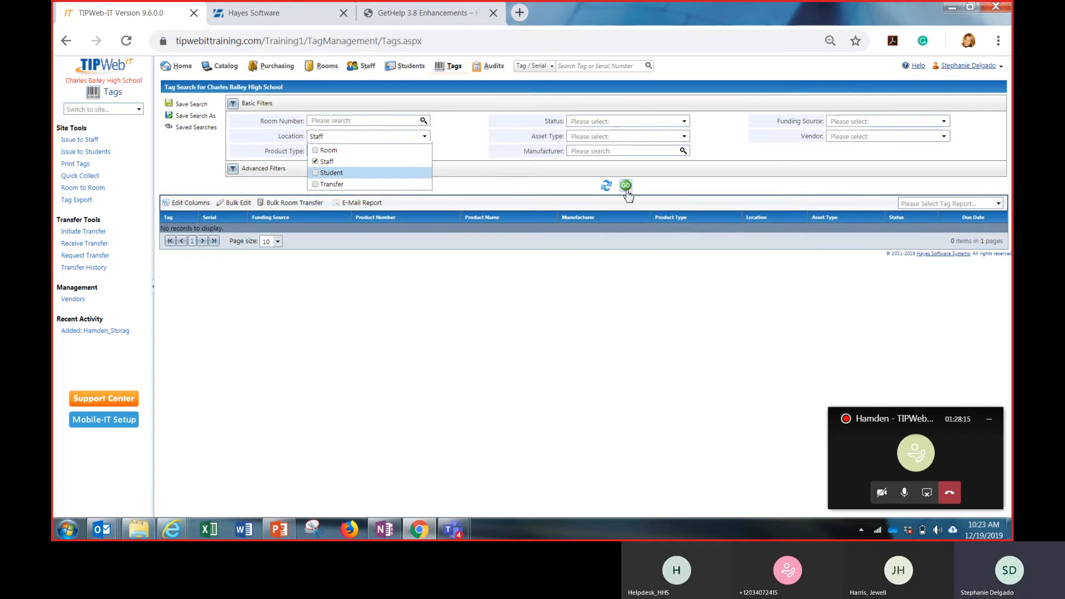
click(626, 187)
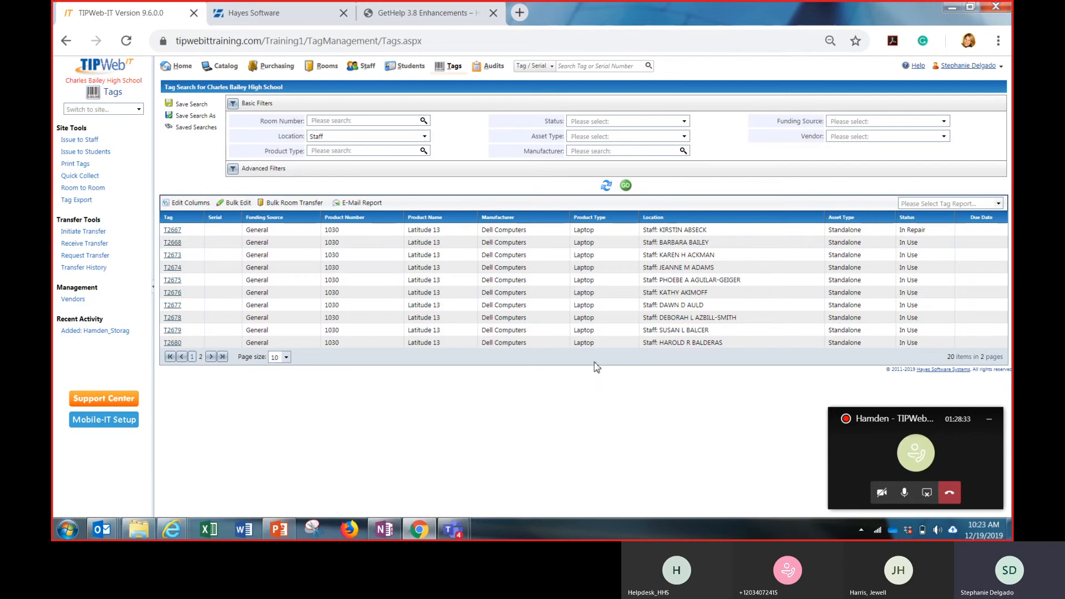
drag(367, 371, 206, 364)
click(209, 364)
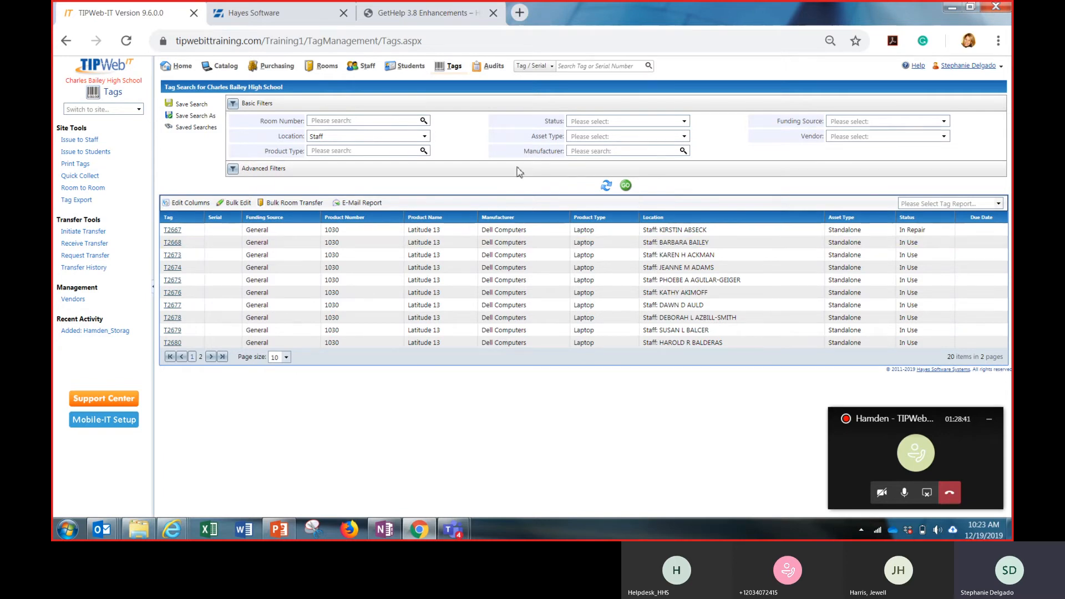
Narrow the Staff tag search with an advanced Tag List filter containing t2667 and t2668
click(420, 171)
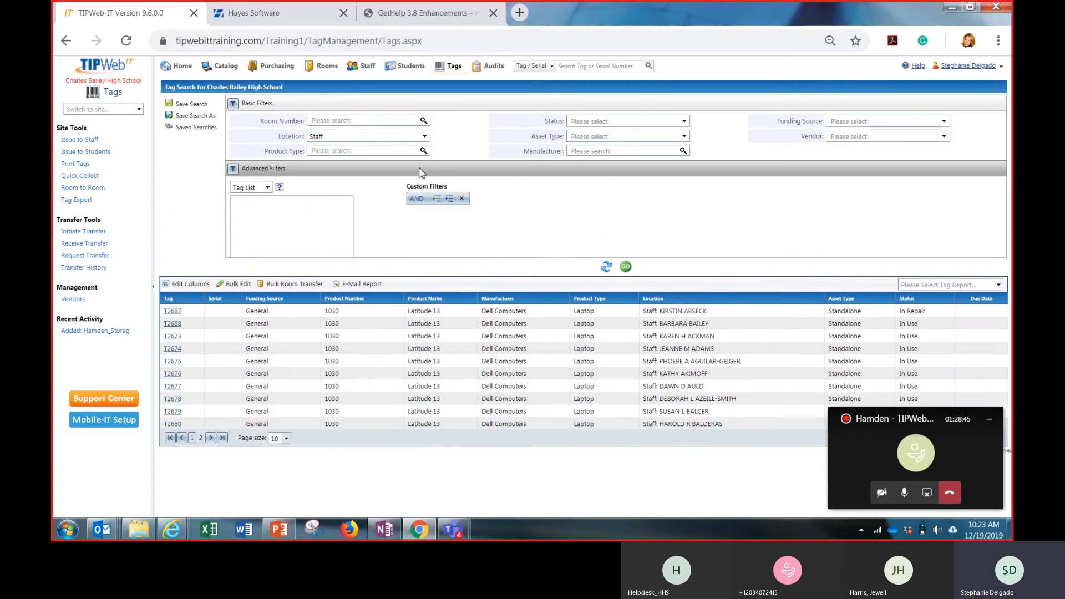
click(269, 188)
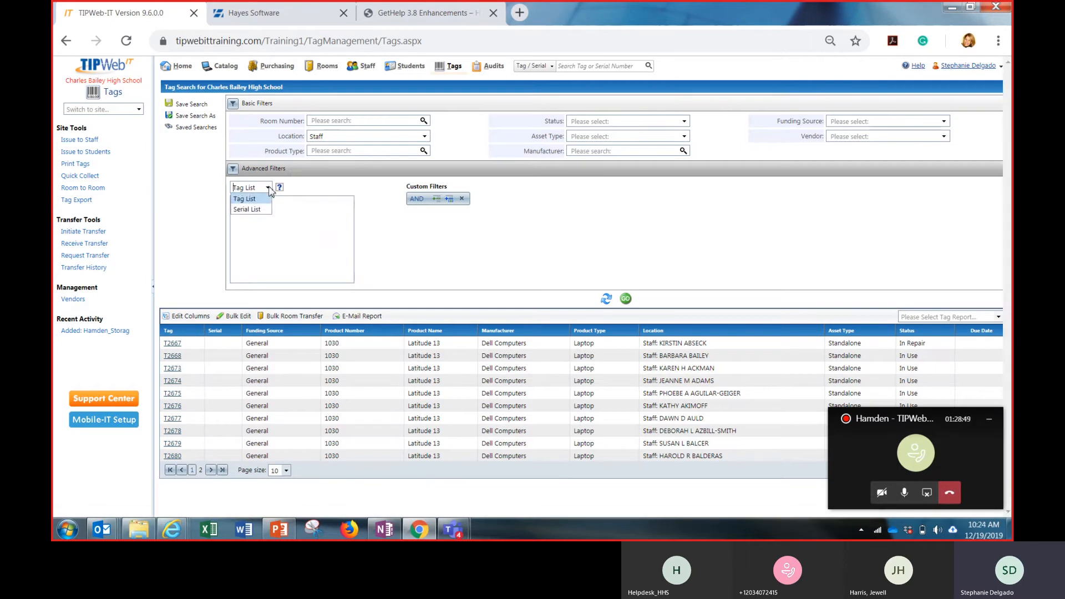
click(288, 203)
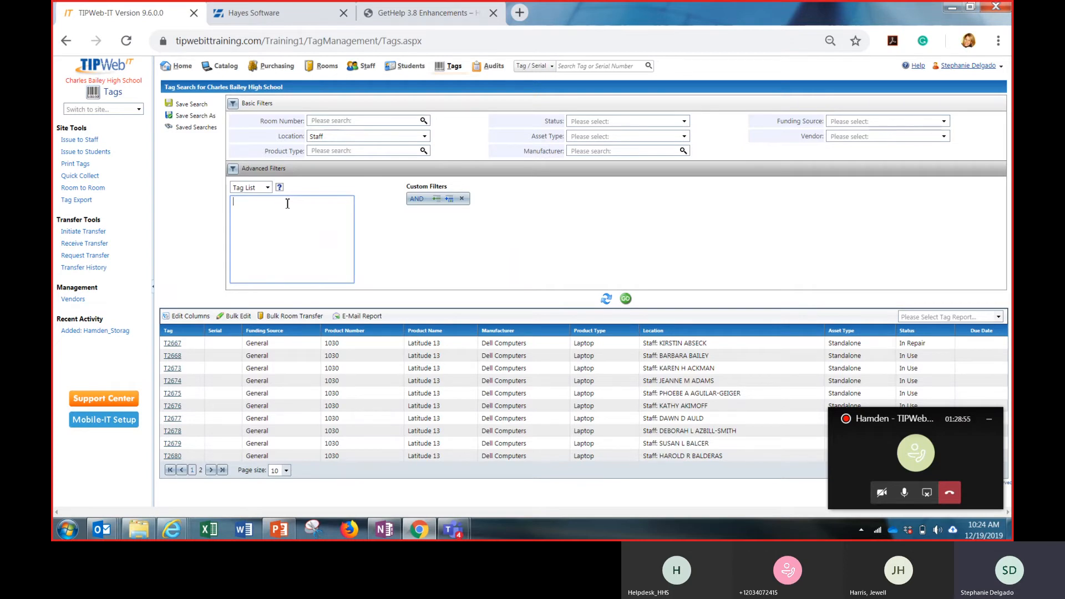
text(t2667)
key(Return)
click(625, 299)
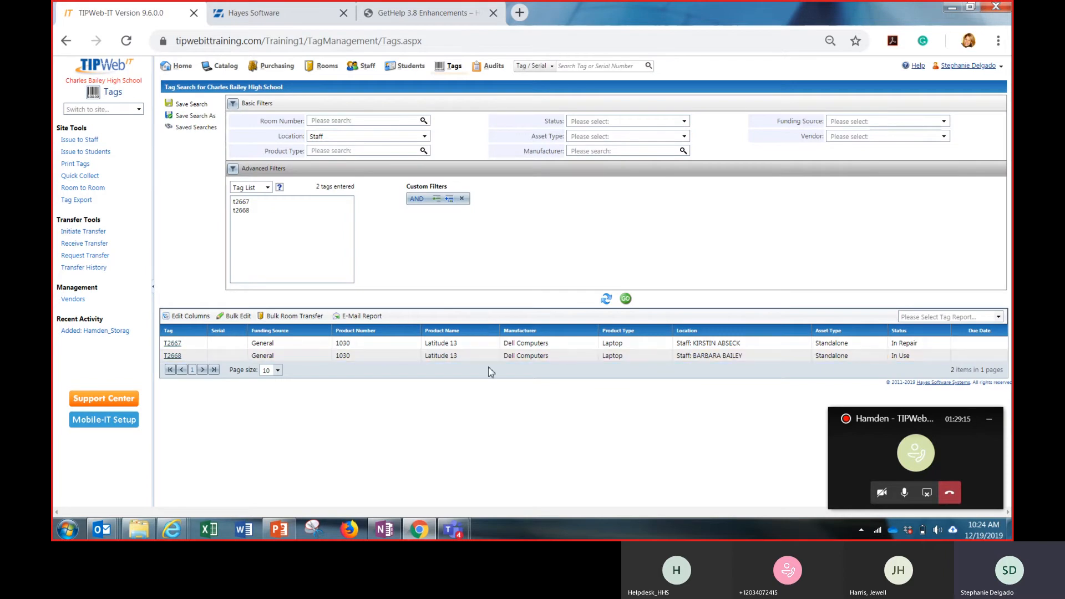
click(486, 356)
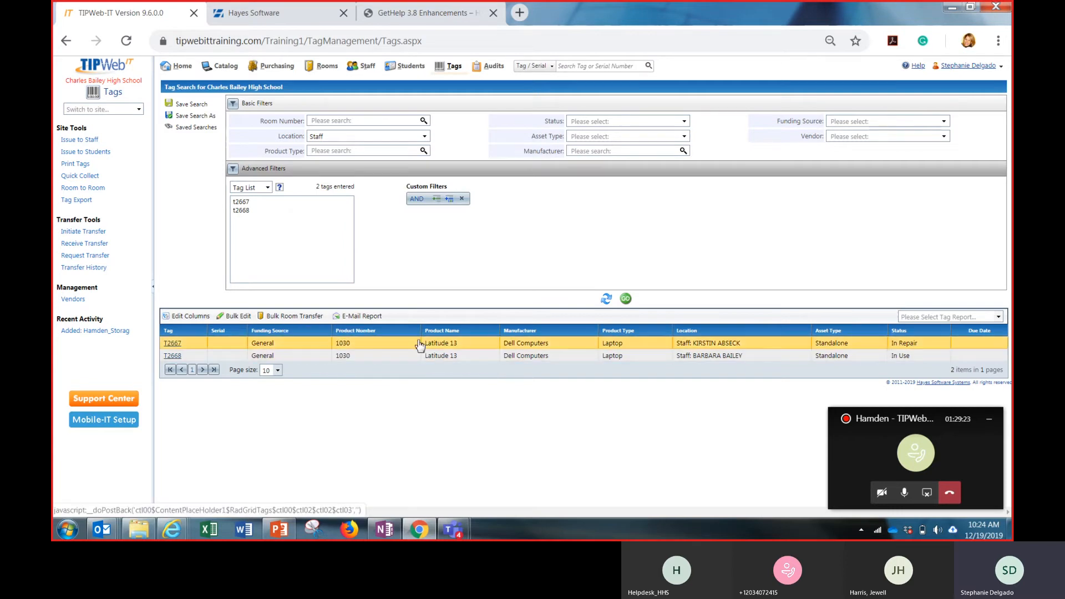
Try to bulk edit the Status of the two listed tags to Available, and close the edit without applying it
click(232, 320)
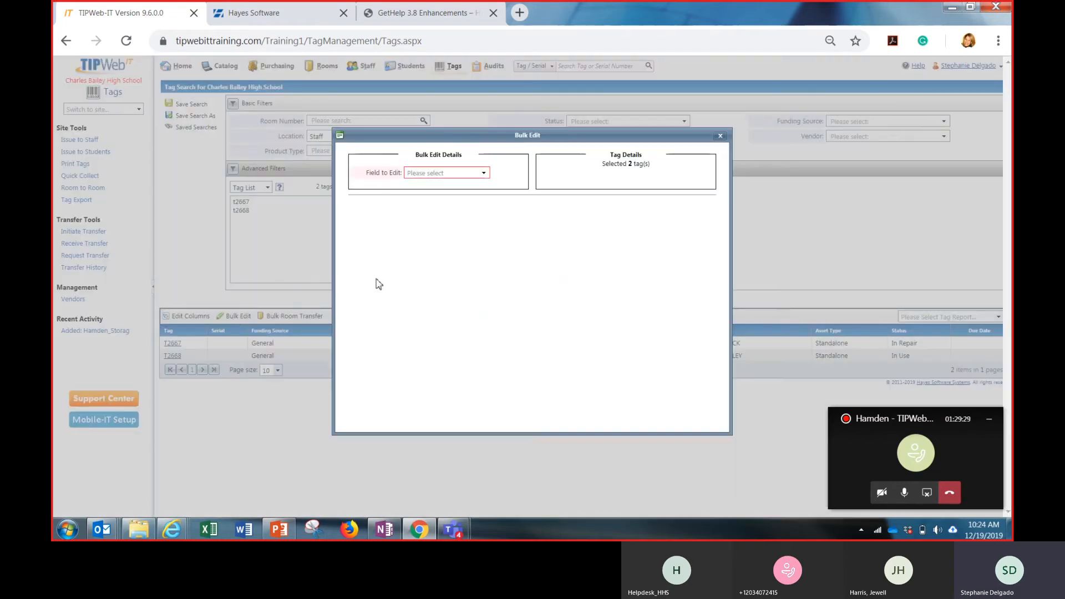
click(484, 174)
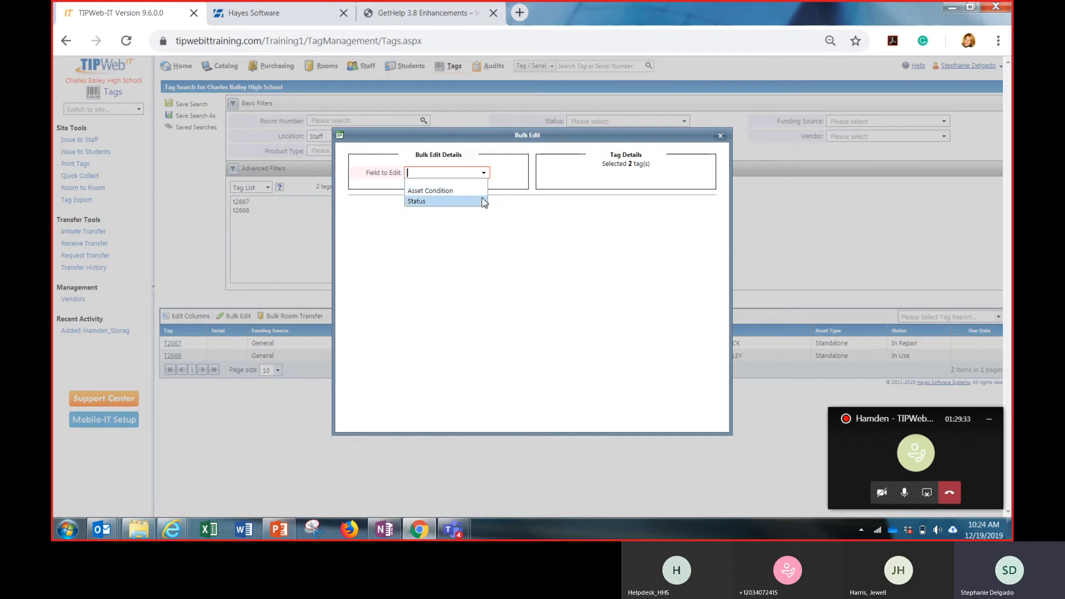
click(484, 202)
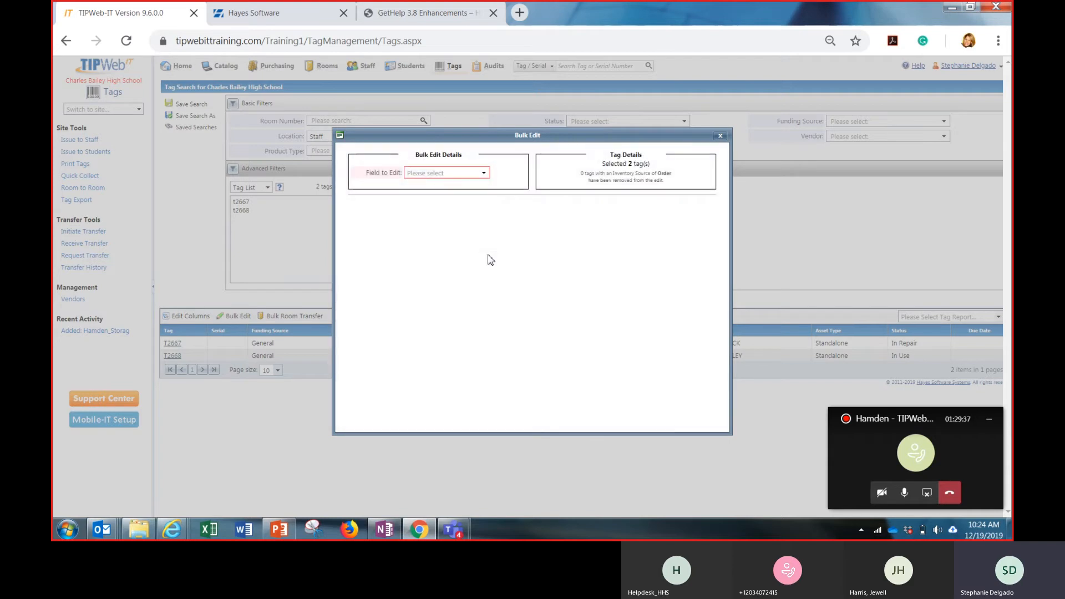
click(485, 174)
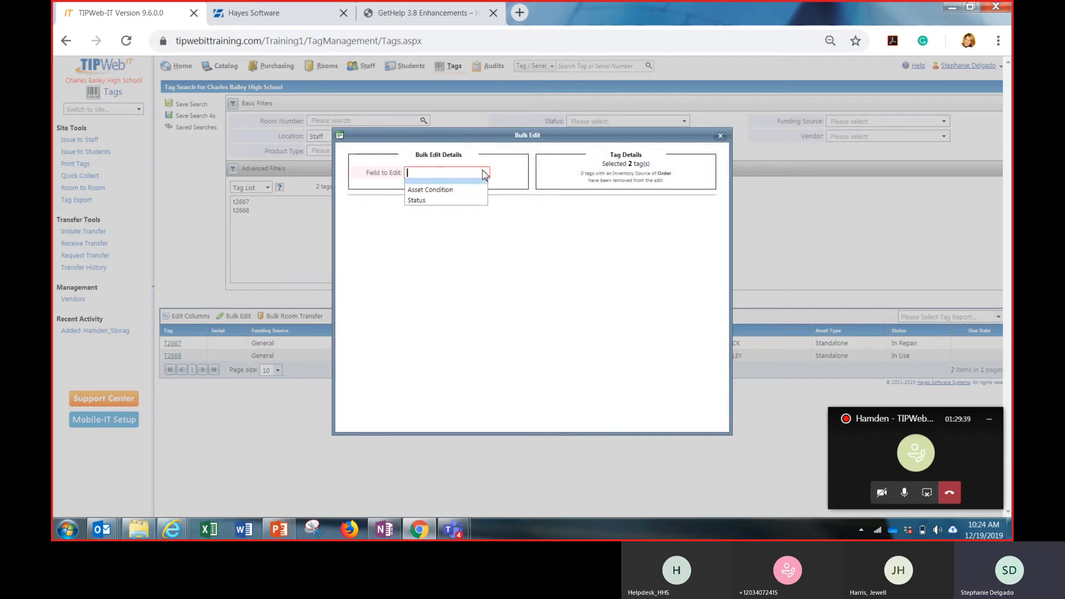
click(473, 202)
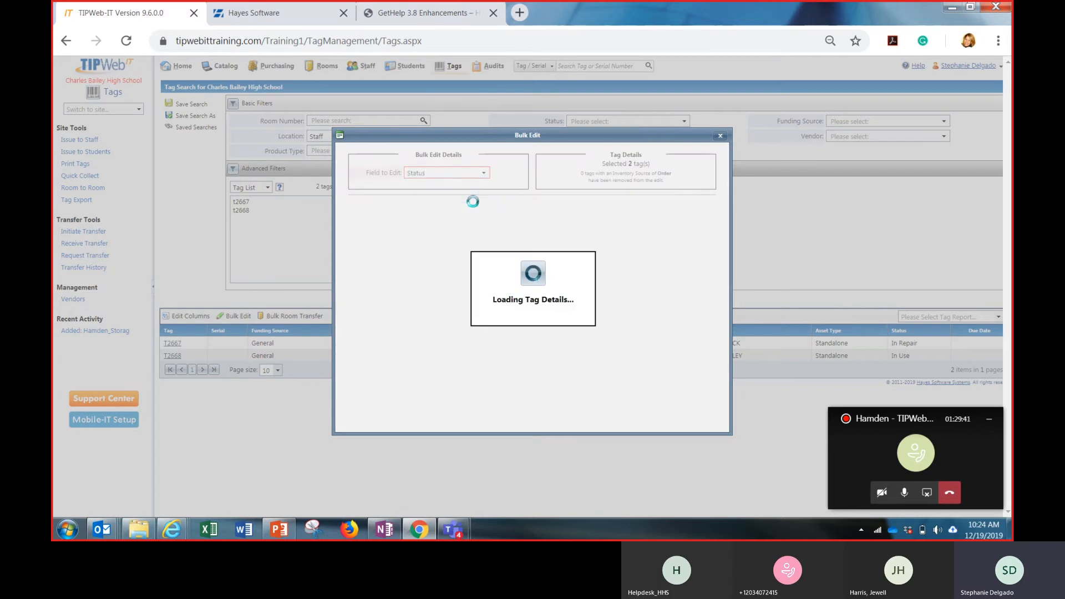
click(479, 209)
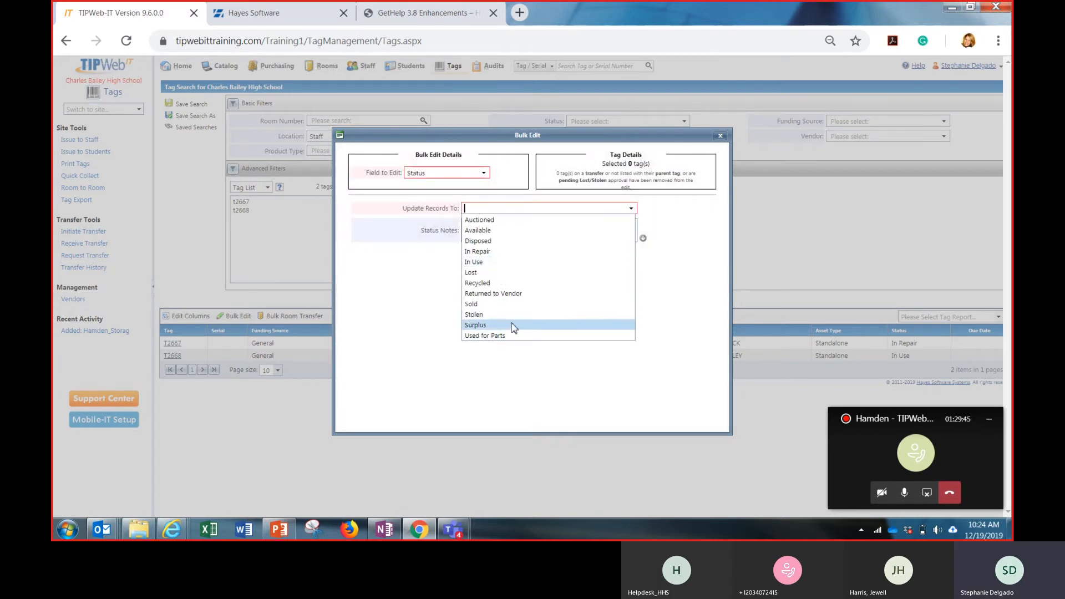
click(558, 233)
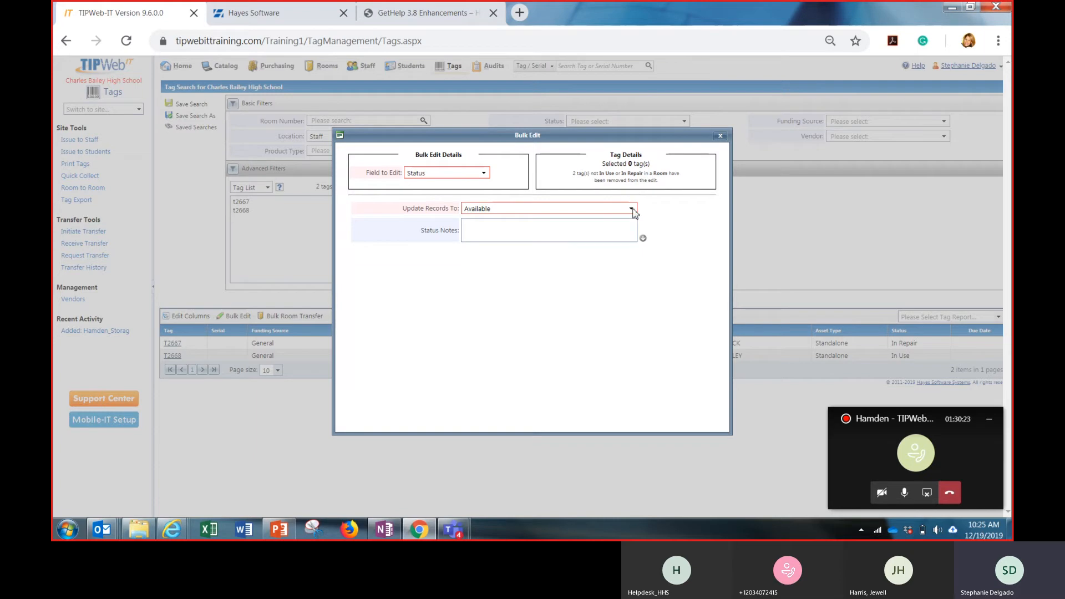
click(721, 136)
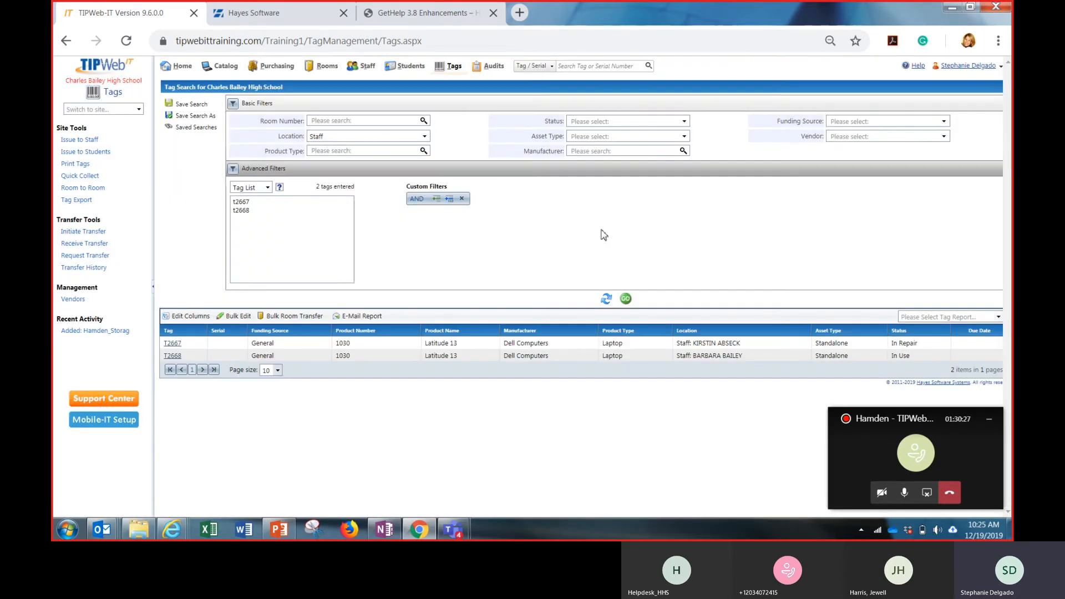
Open a bulk room transfer for the listed tags, check its source room options, and close it
click(298, 316)
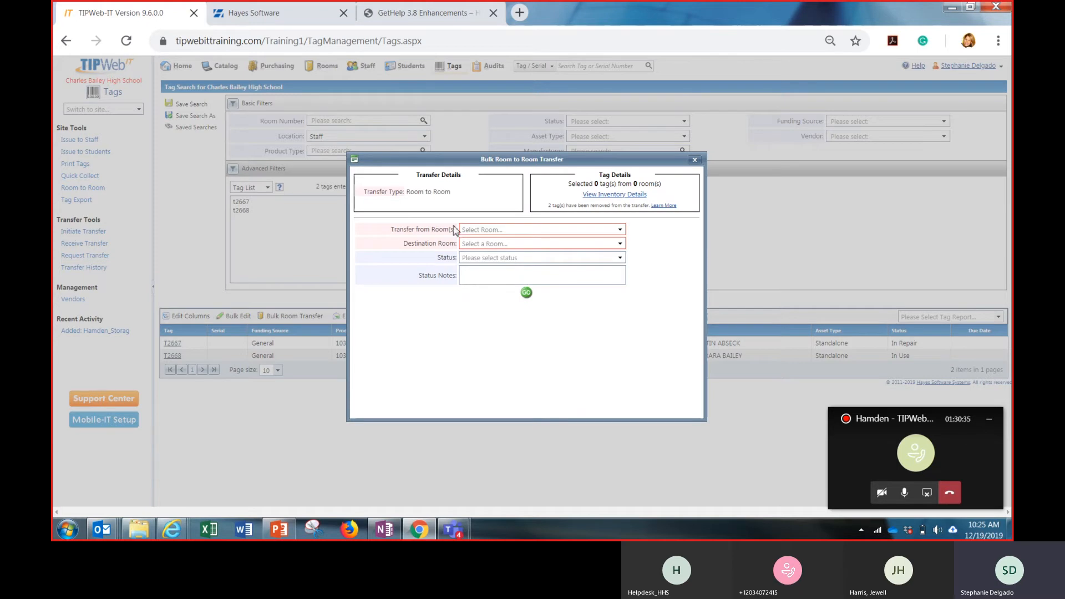
click(622, 230)
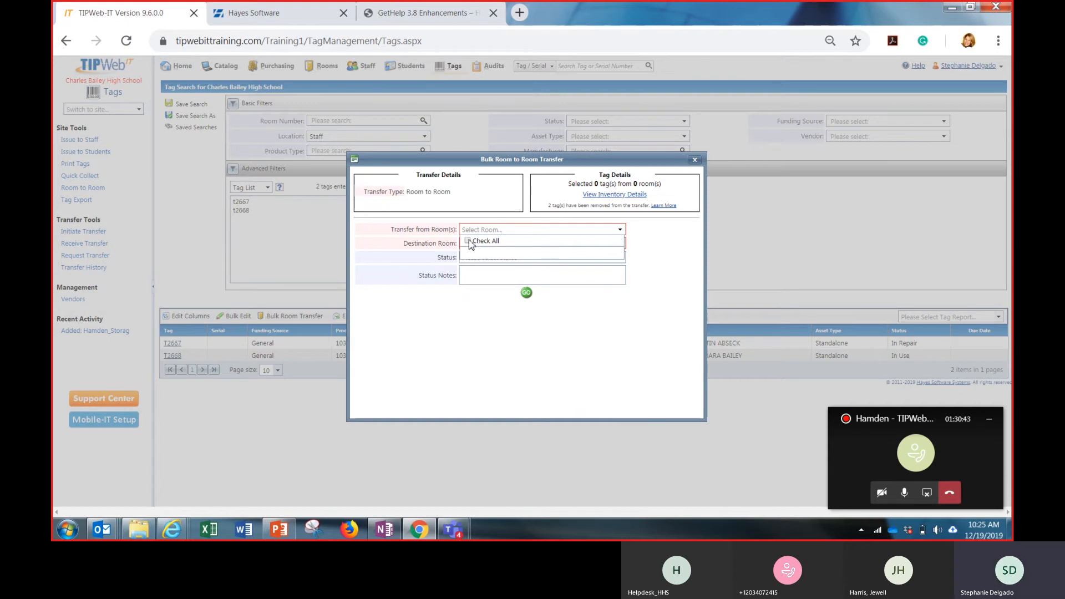
click(567, 333)
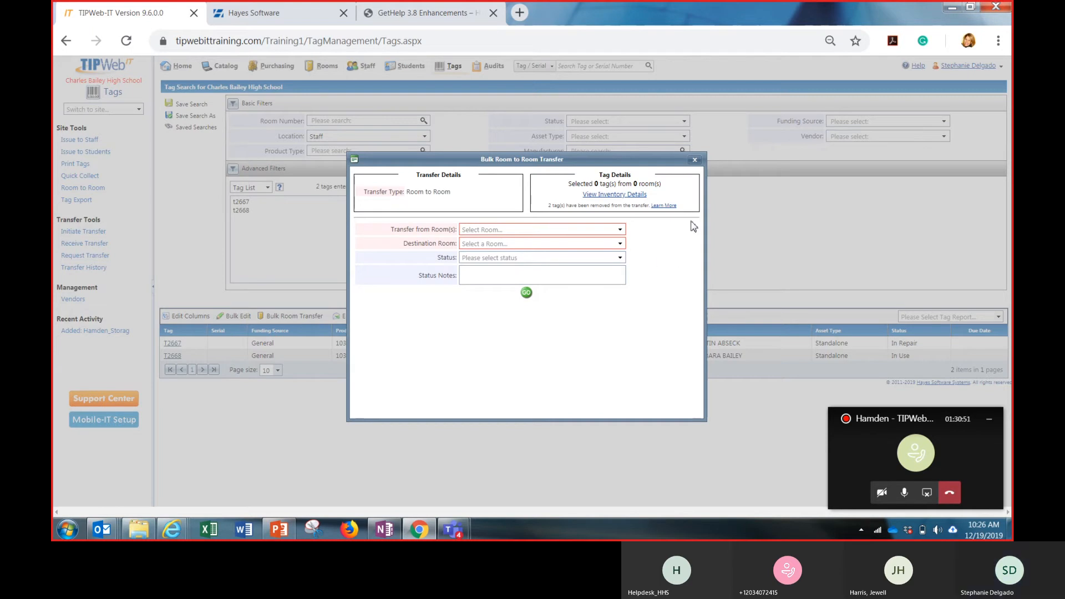
click(694, 161)
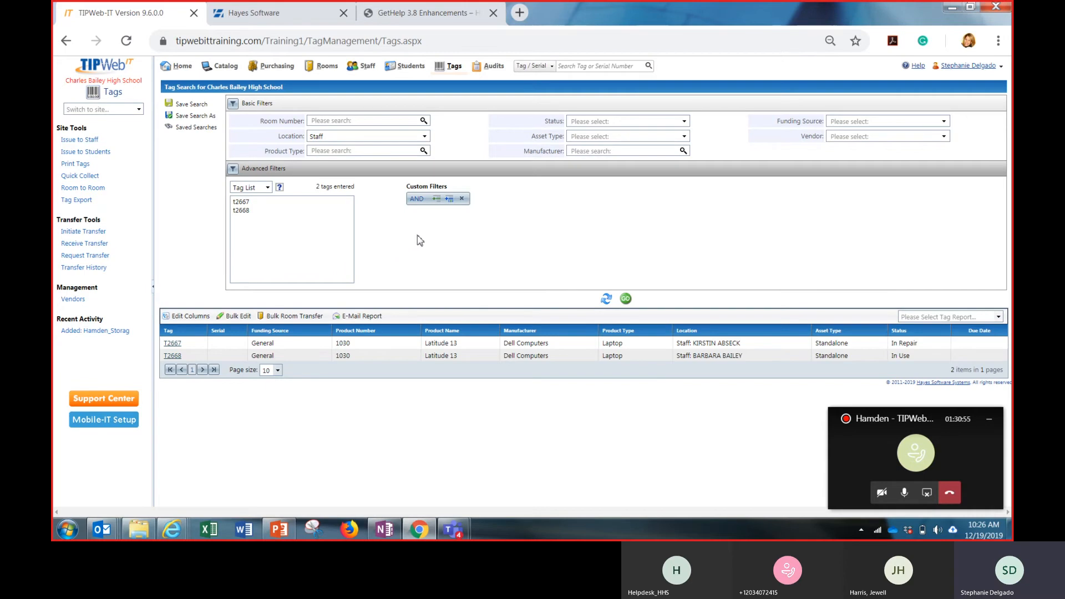
click(438, 200)
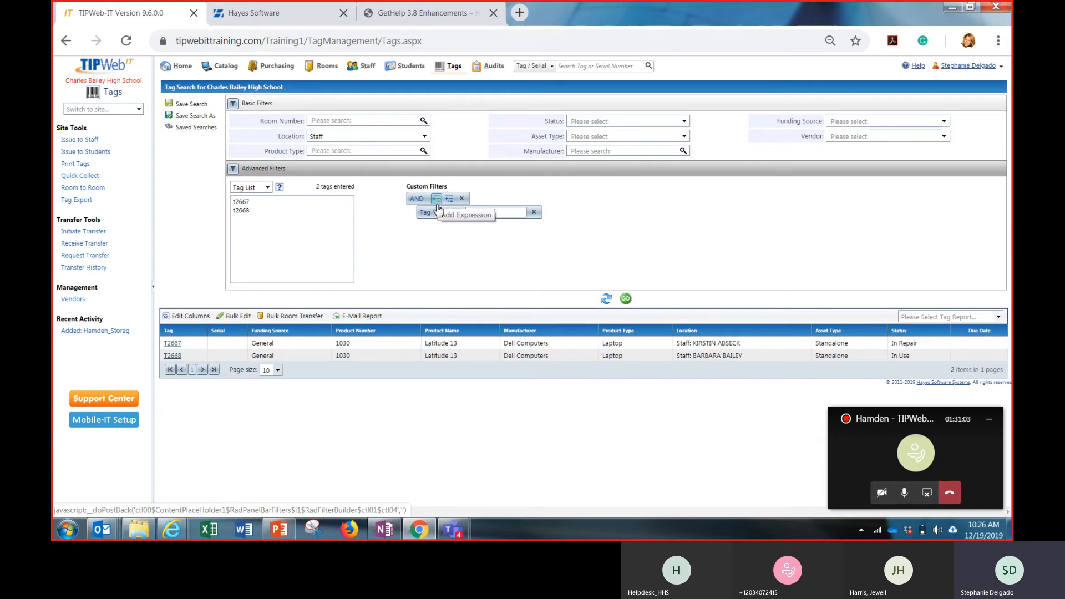
click(433, 214)
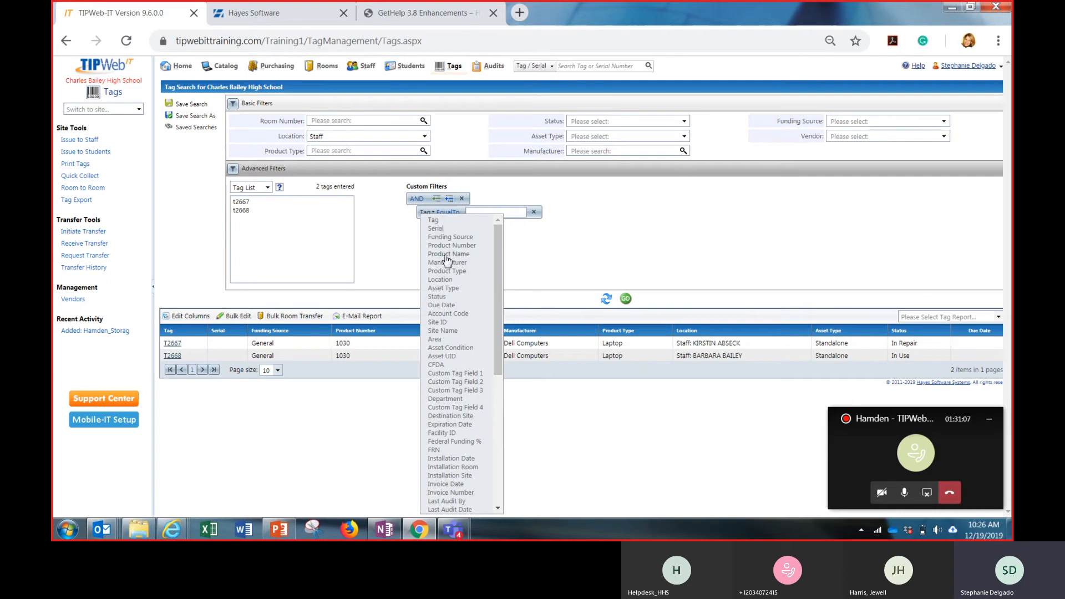
click(551, 258)
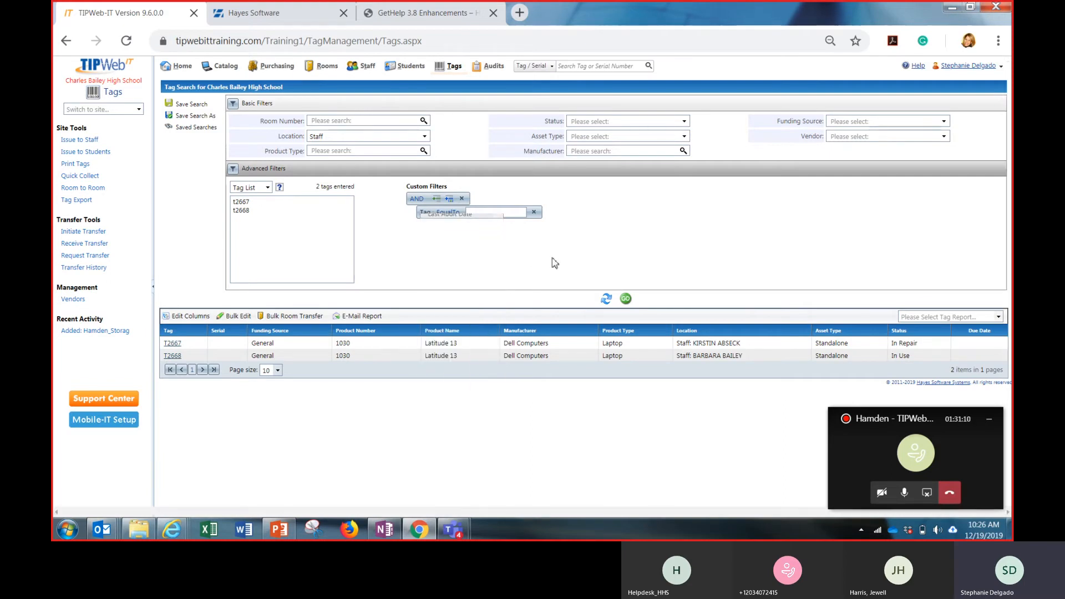
Reset all tag search filters and list all of the school's tags
click(606, 301)
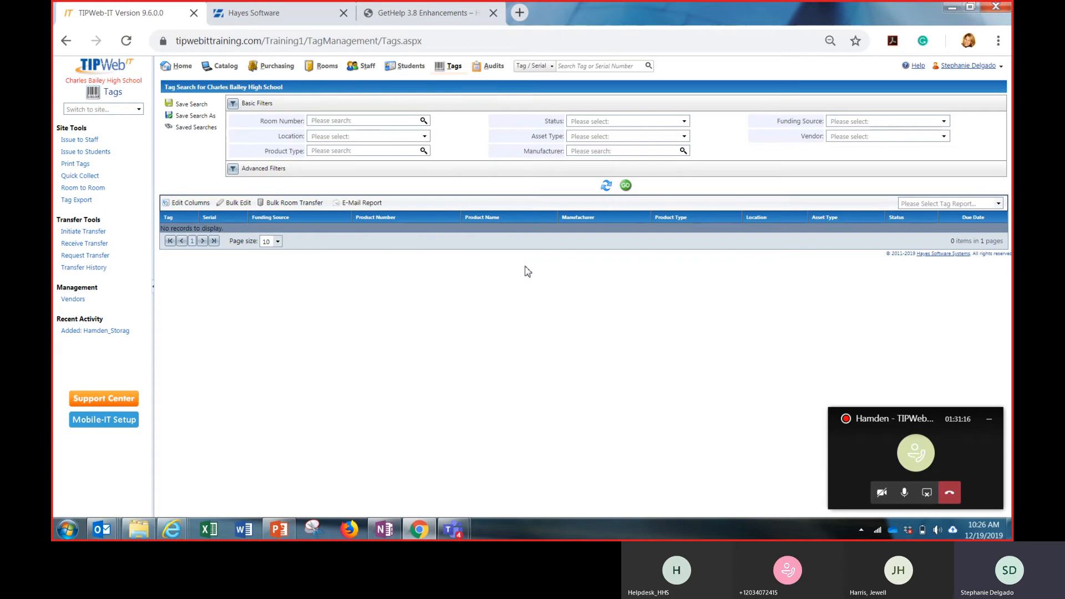
click(625, 186)
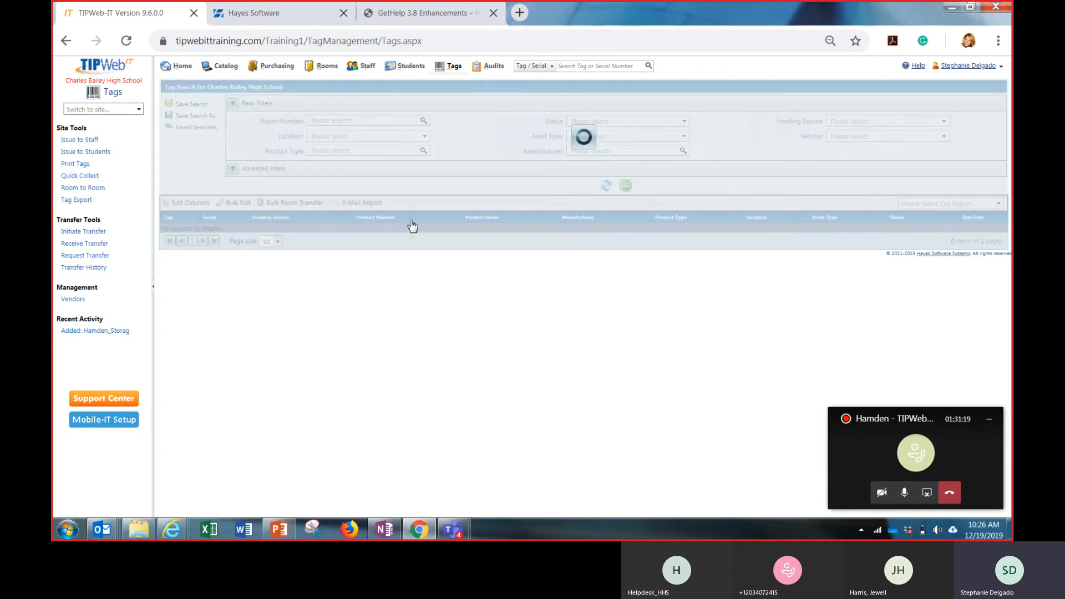
Add a custom filter expression on the Due Date field under the AND group of the advanced filters
click(452, 166)
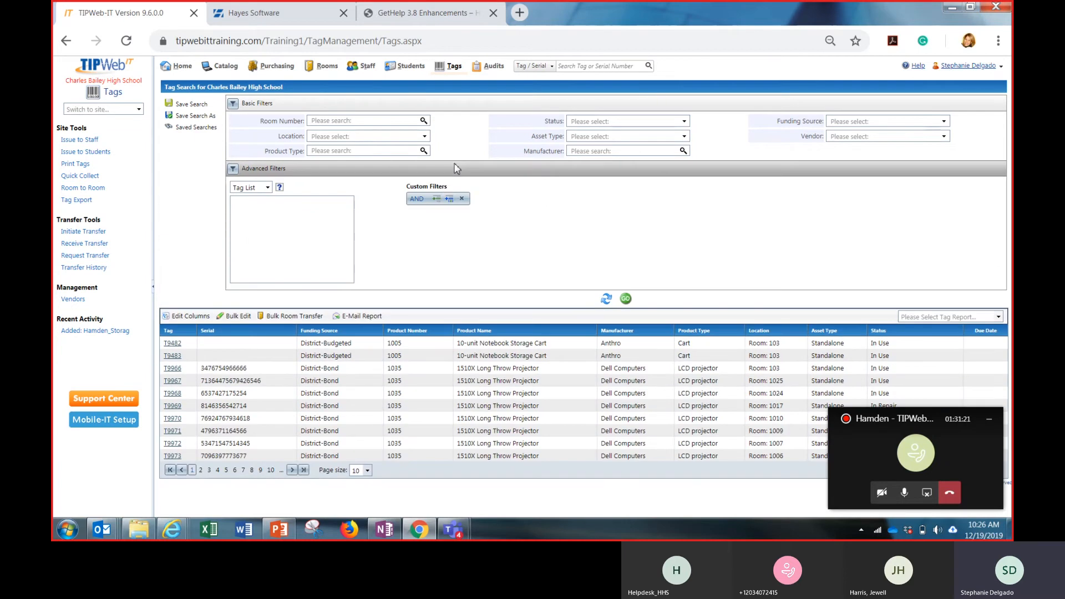
click(437, 198)
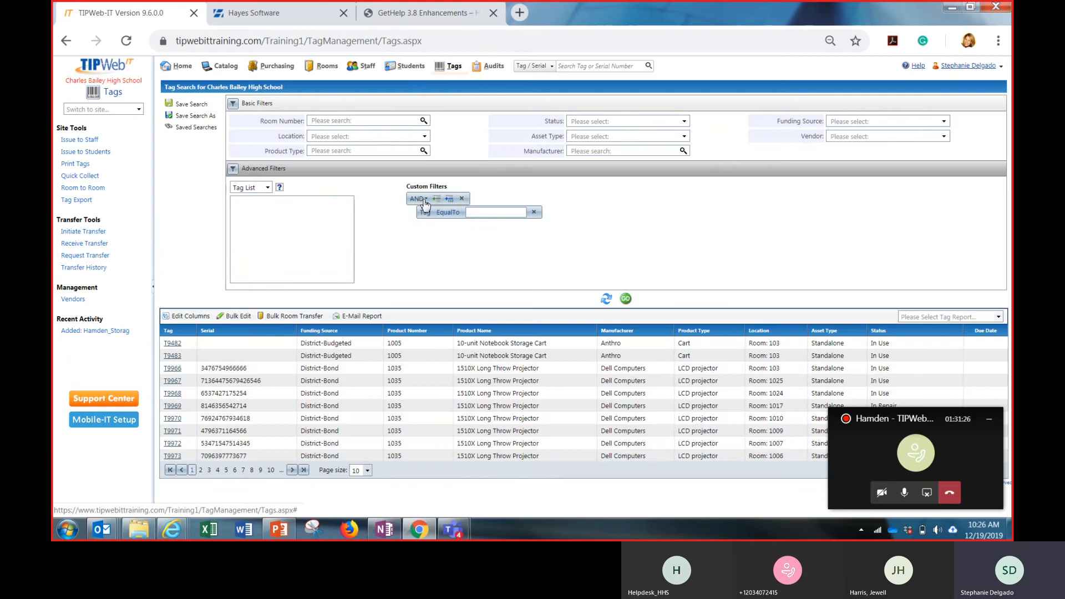
click(425, 199)
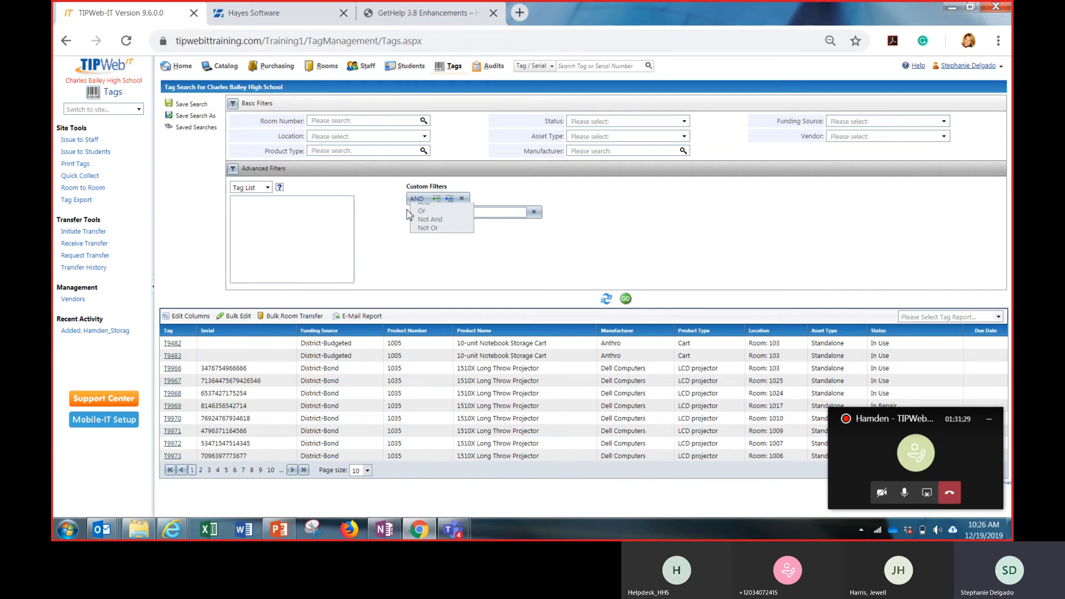
click(423, 209)
click(426, 214)
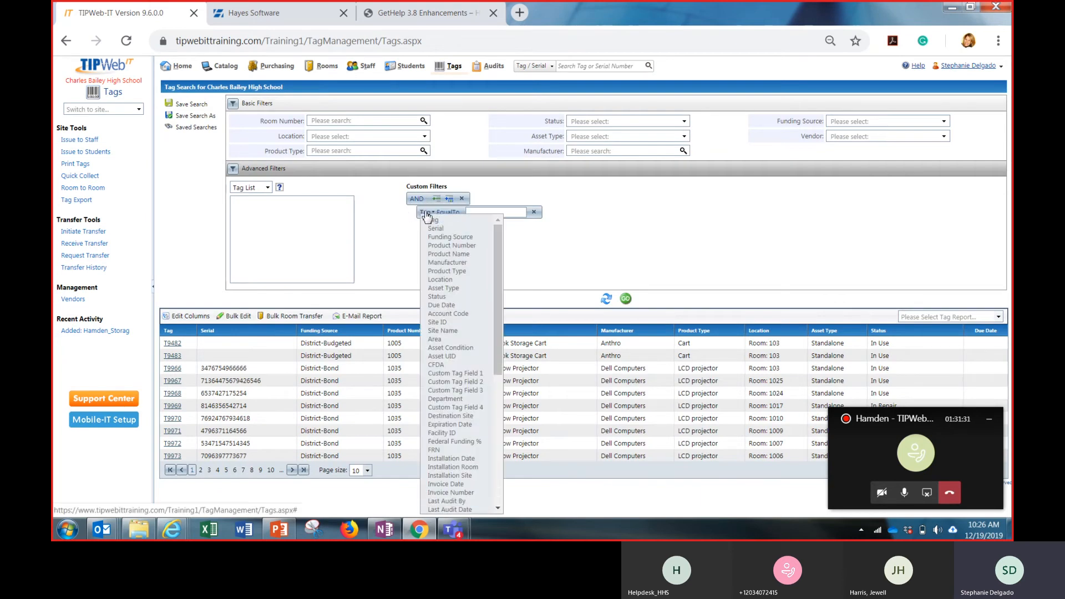
click(454, 303)
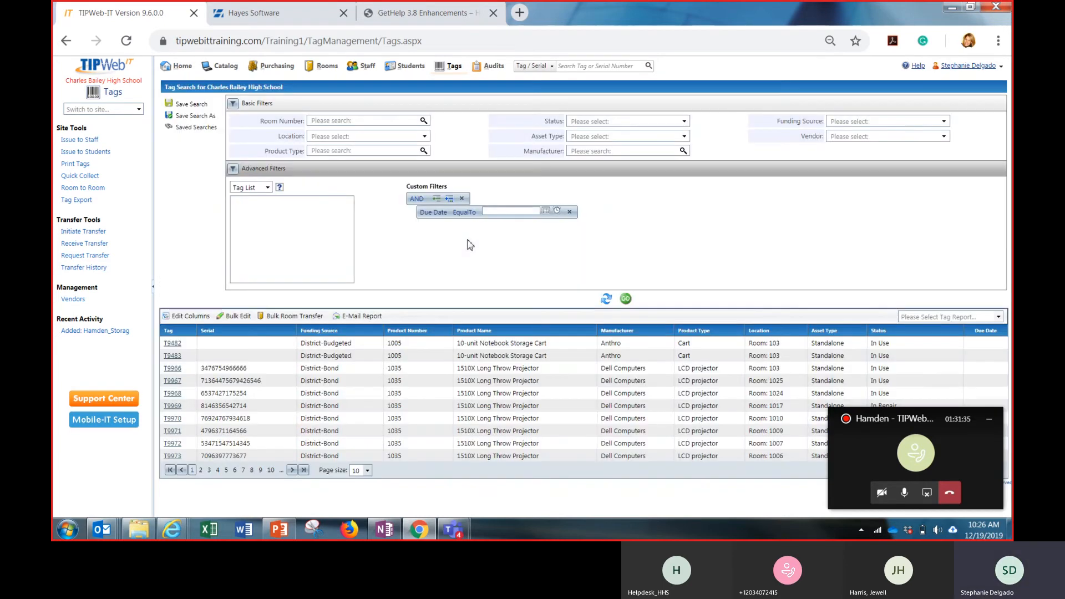
Set the Due Date expression's condition to IsNull and run the tag search
click(476, 214)
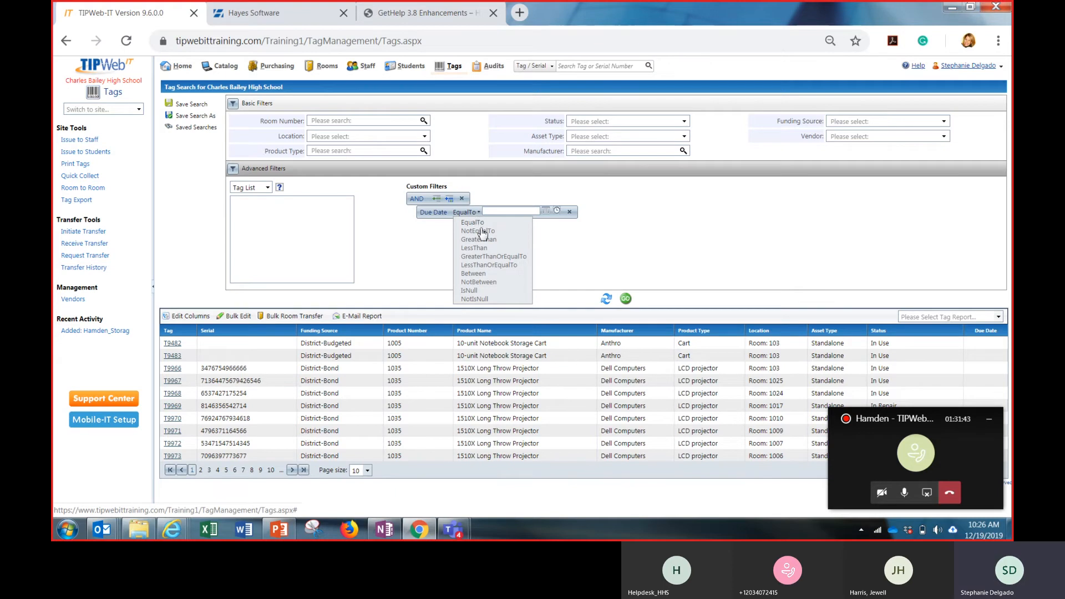
click(489, 291)
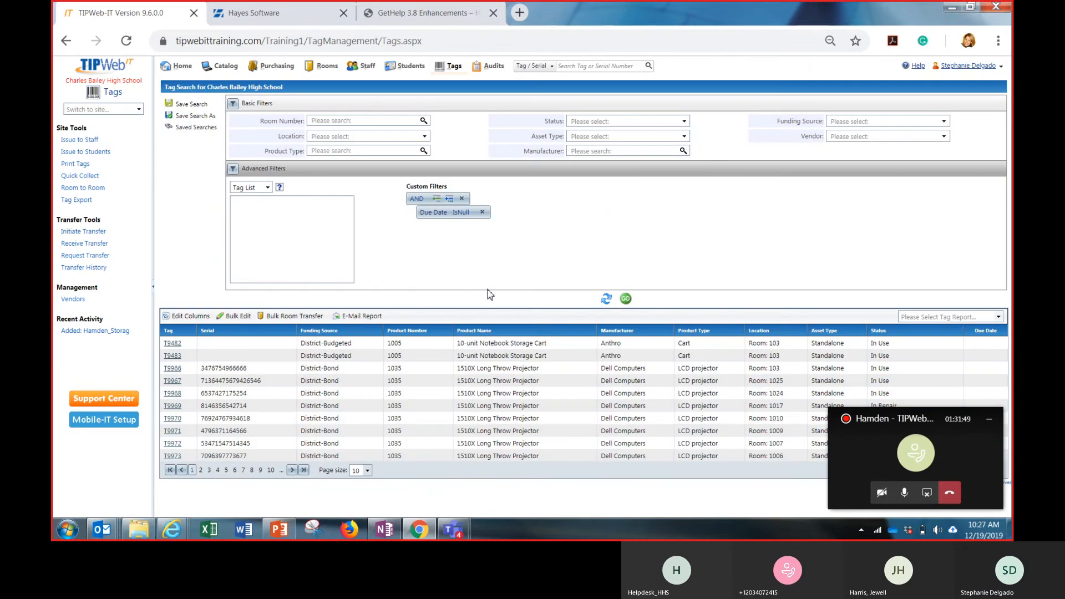
click(625, 303)
Change the Due Date filter expression's condition to NotIsNull and run the tag search
click(461, 213)
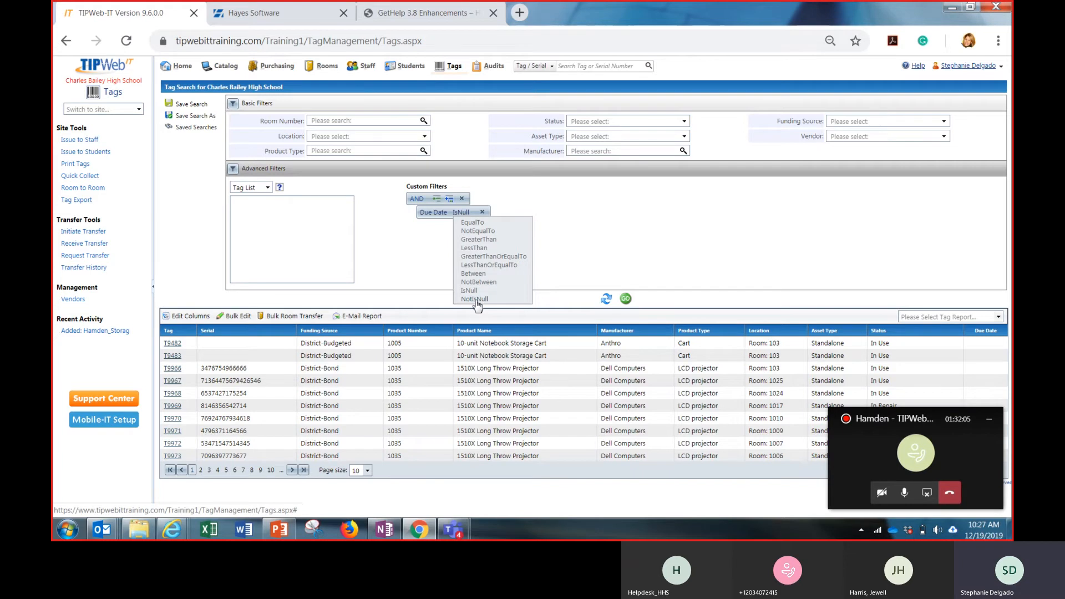
click(476, 300)
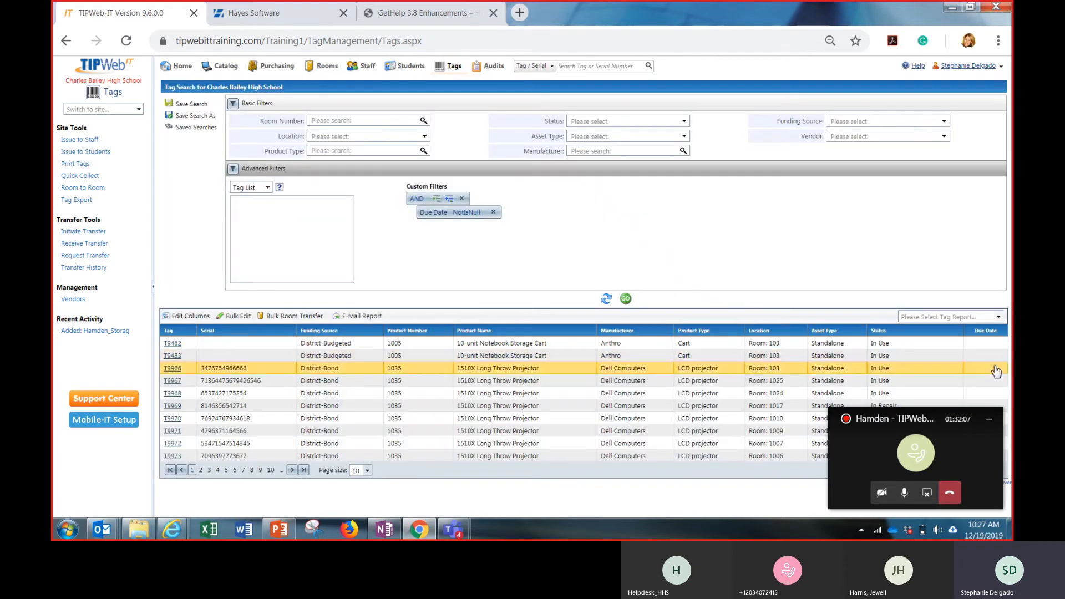
click(627, 301)
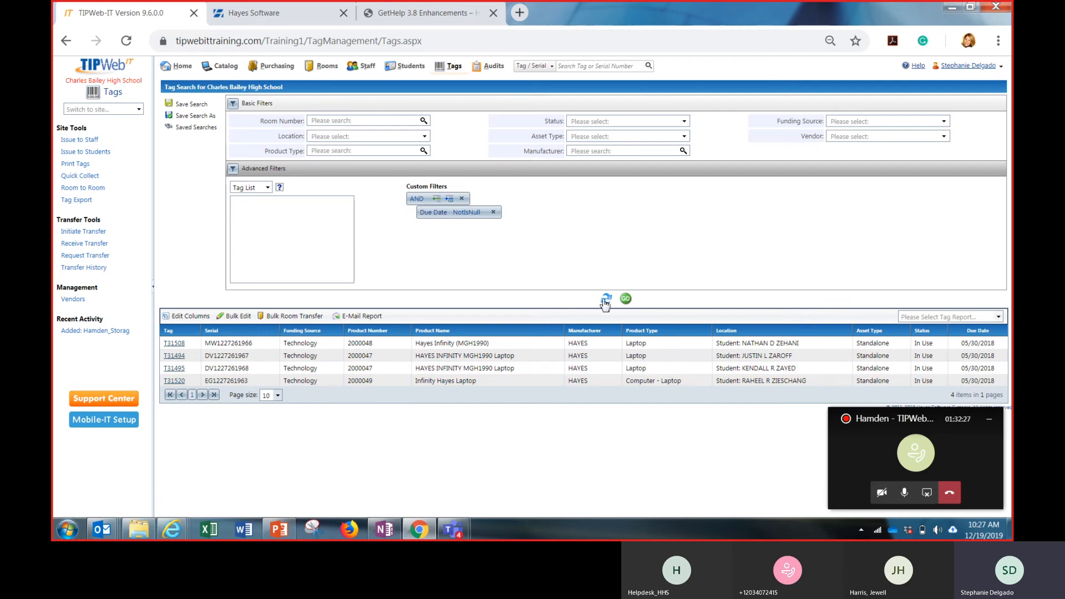
Review the fields available for the custom filter expression and leave Due Date selected
click(442, 213)
scroll(454, 252, down, 5)
scroll(453, 252, down, 1)
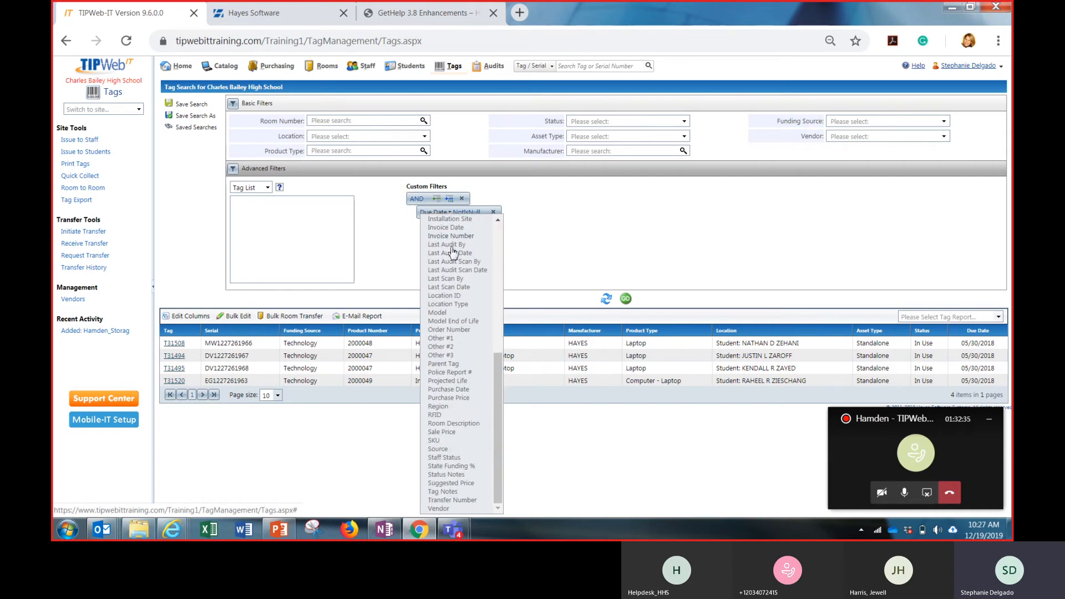
click(598, 232)
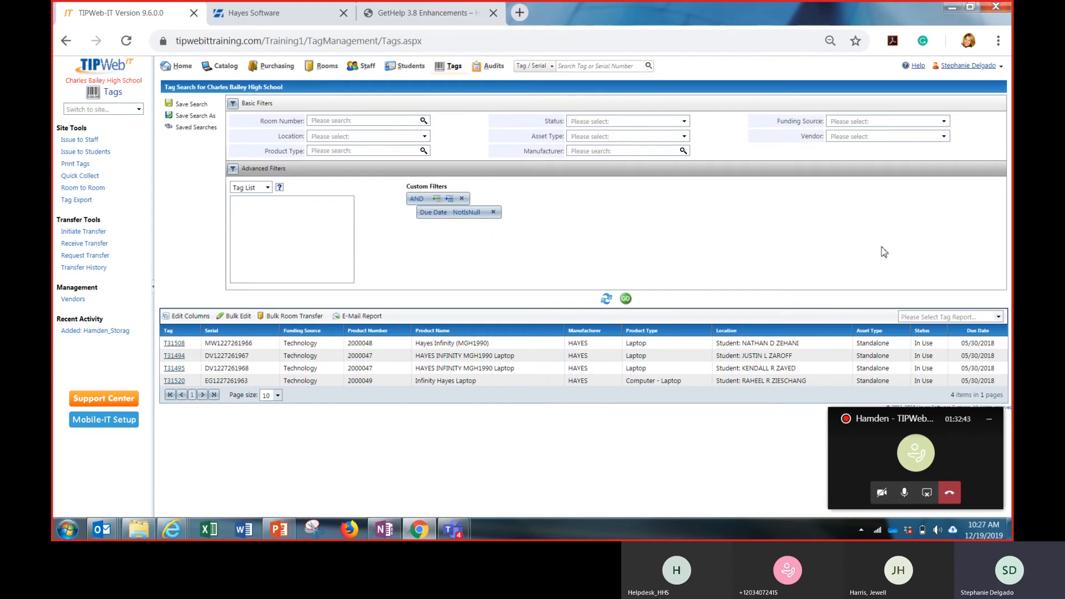
Minimize the meeting call window and review the available tag report types for the filtered tags
click(998, 319)
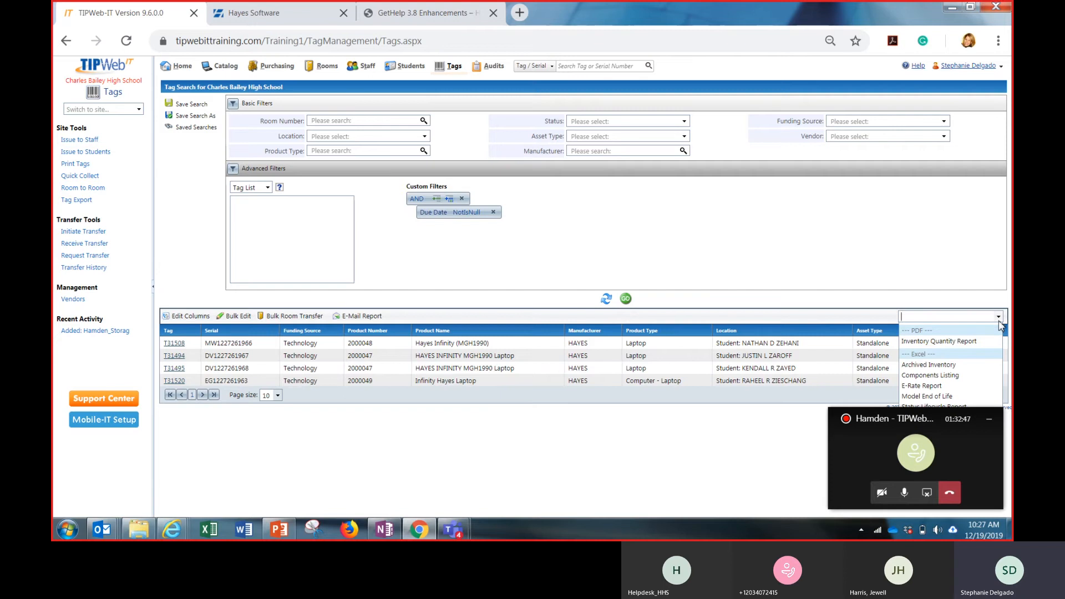
click(994, 419)
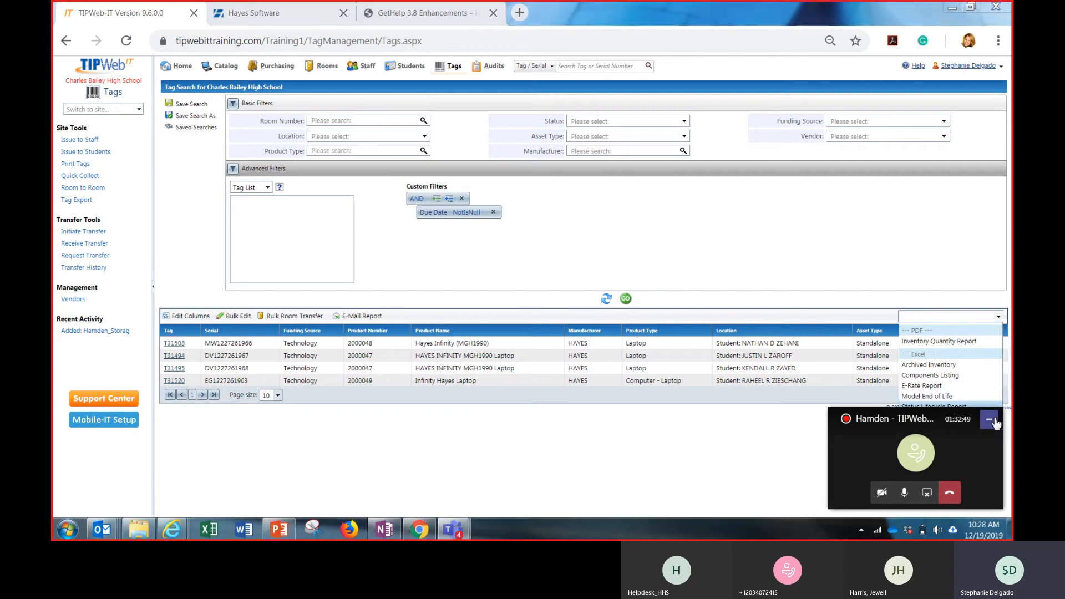
click(995, 421)
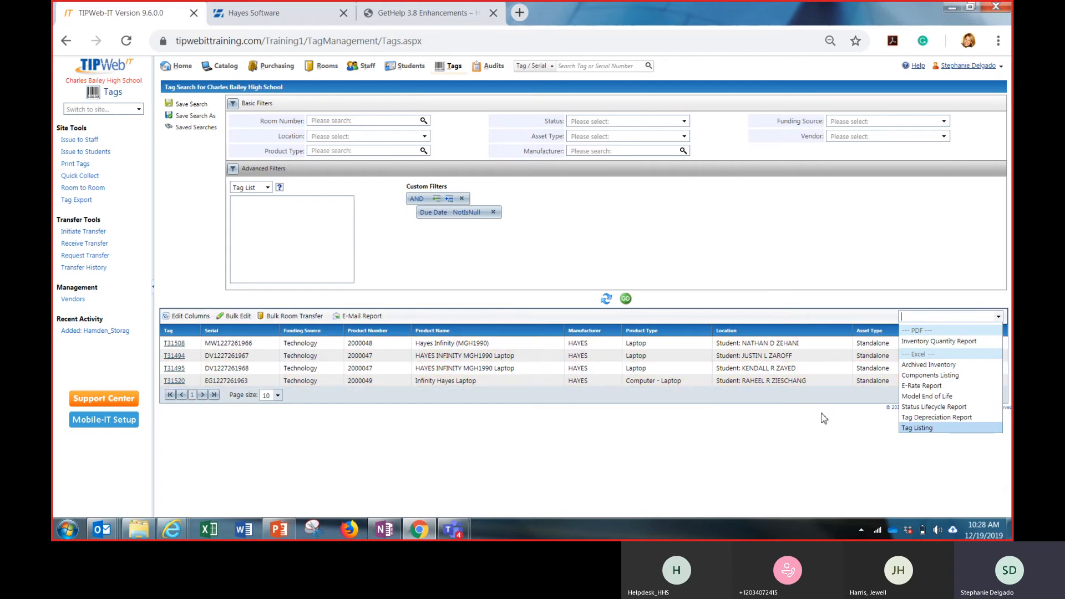
click(817, 458)
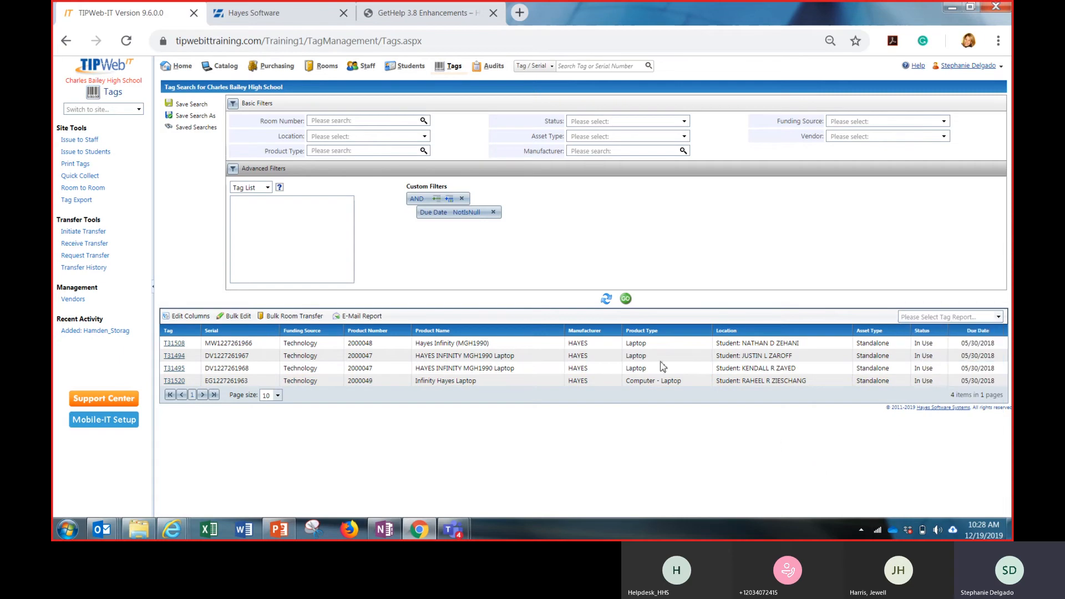
Reset the tag search filters and list every tag at the school
click(606, 298)
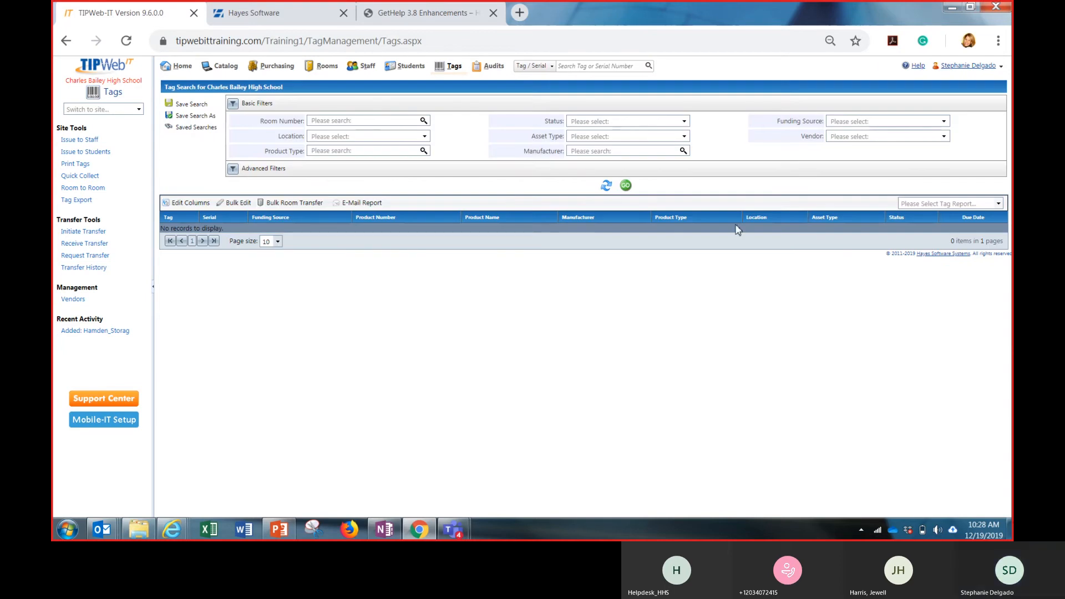
click(627, 186)
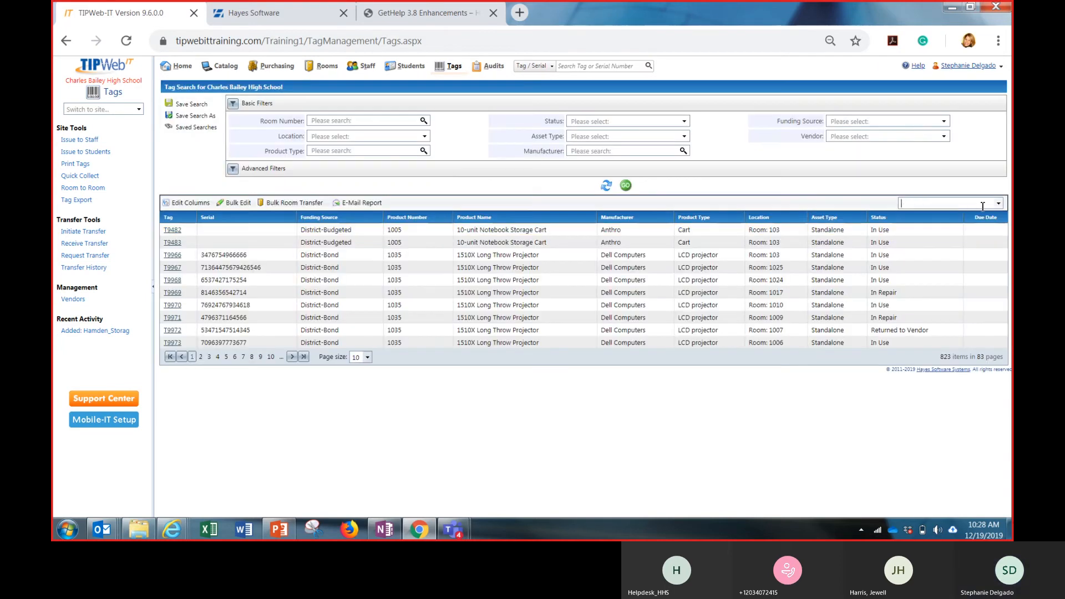
Generate the Tag Listing report for all tags and open the downloaded CSV in a maximized Excel window
click(983, 204)
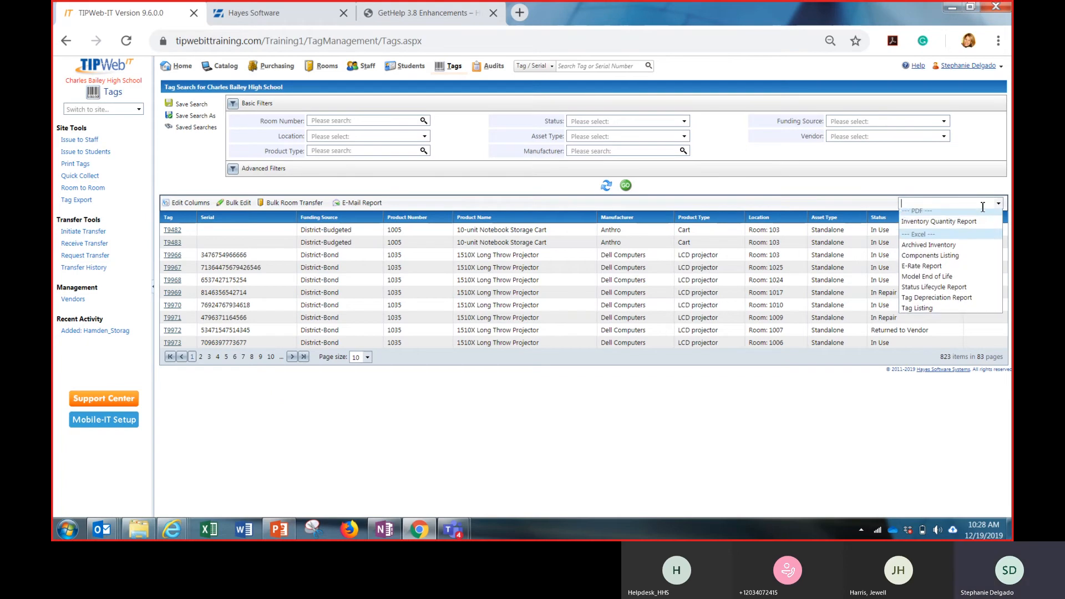
click(950, 315)
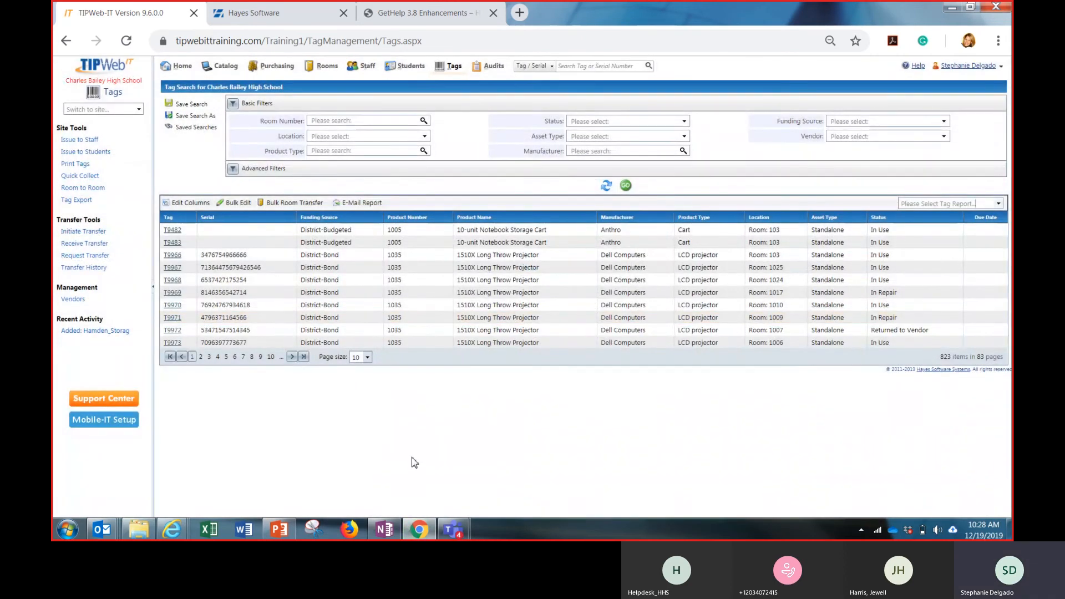
click(69, 502)
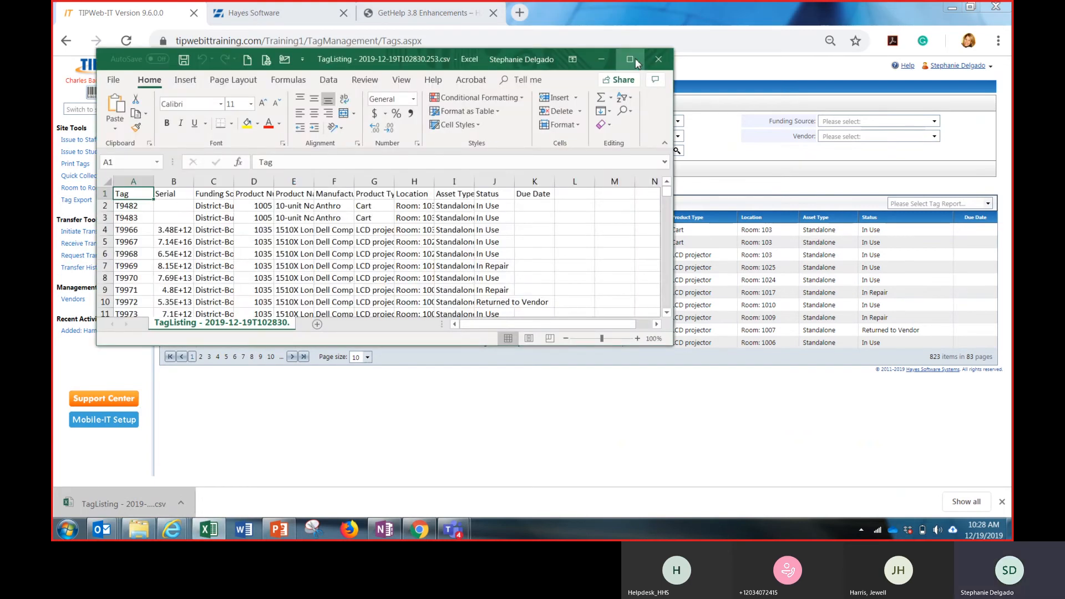
click(631, 60)
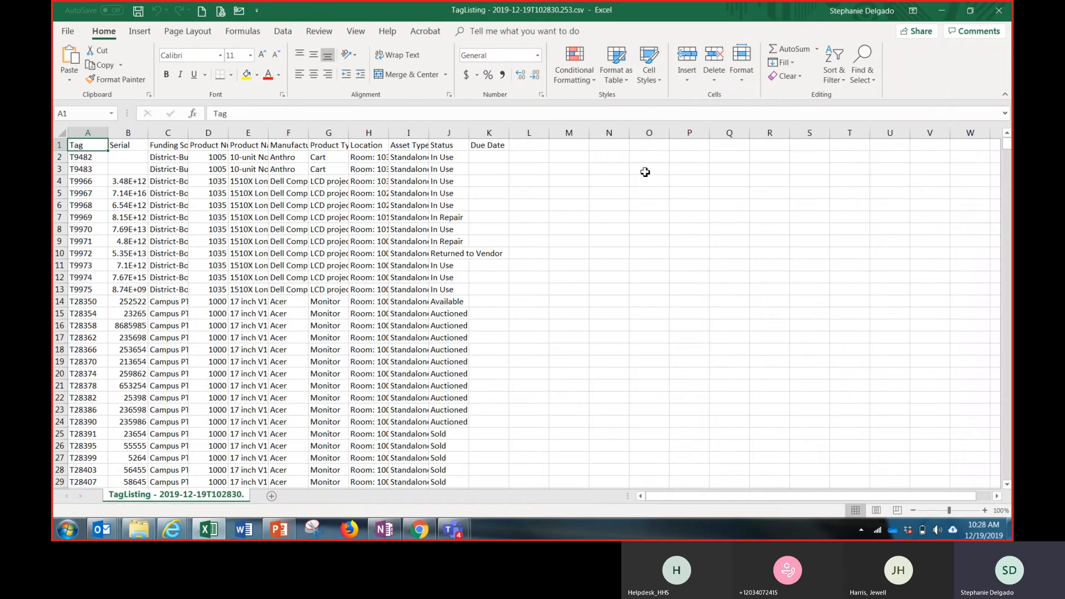
Autofit the Funding Source and Serial columns of the exported tag listing and check its Due Date column
click(645, 172)
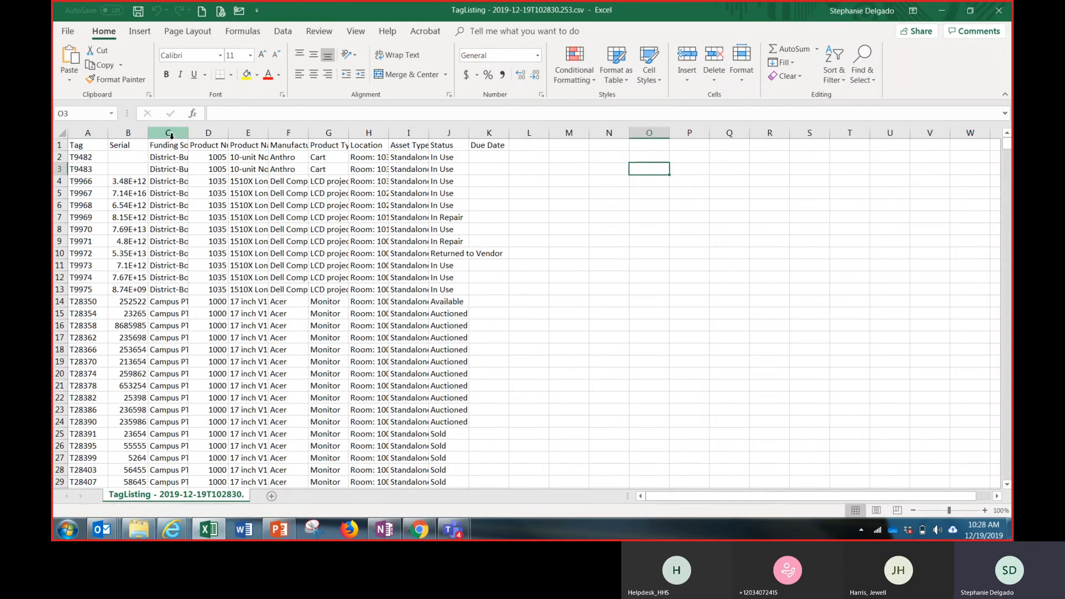
double_click(188, 136)
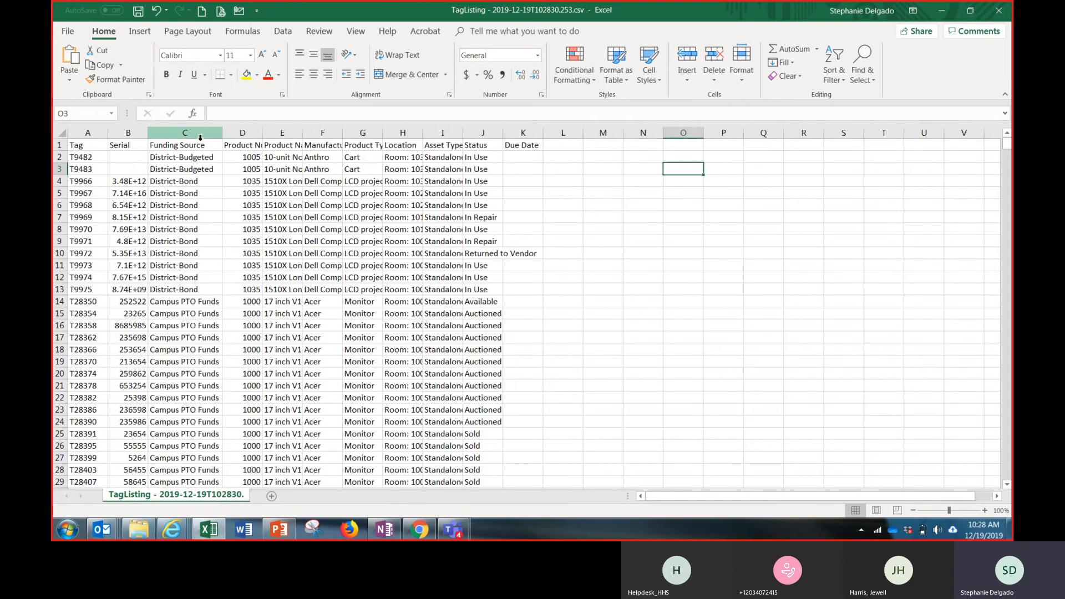
click(515, 134)
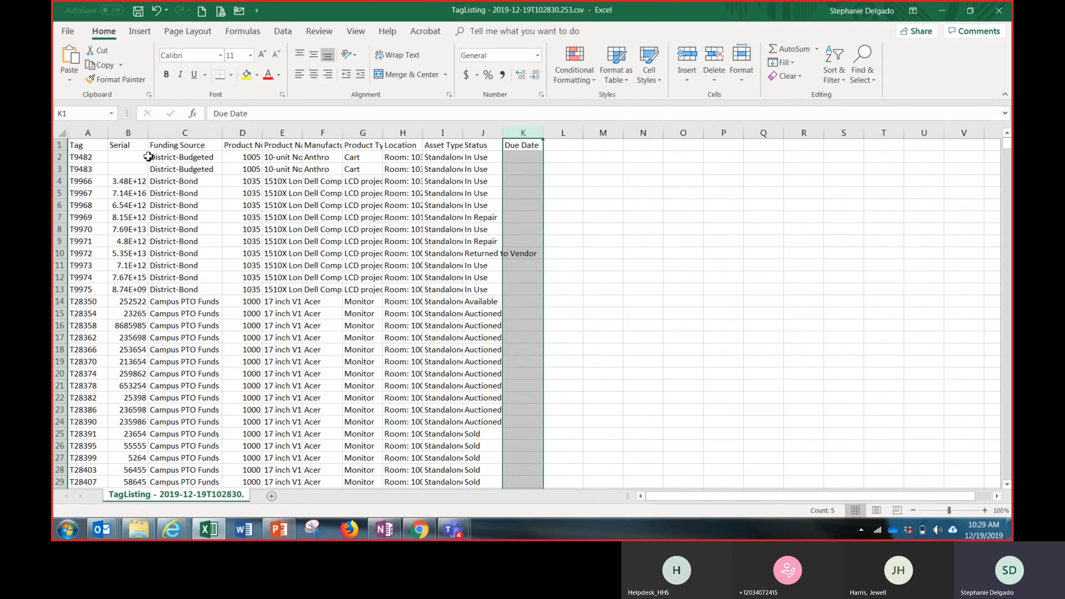
double_click(151, 133)
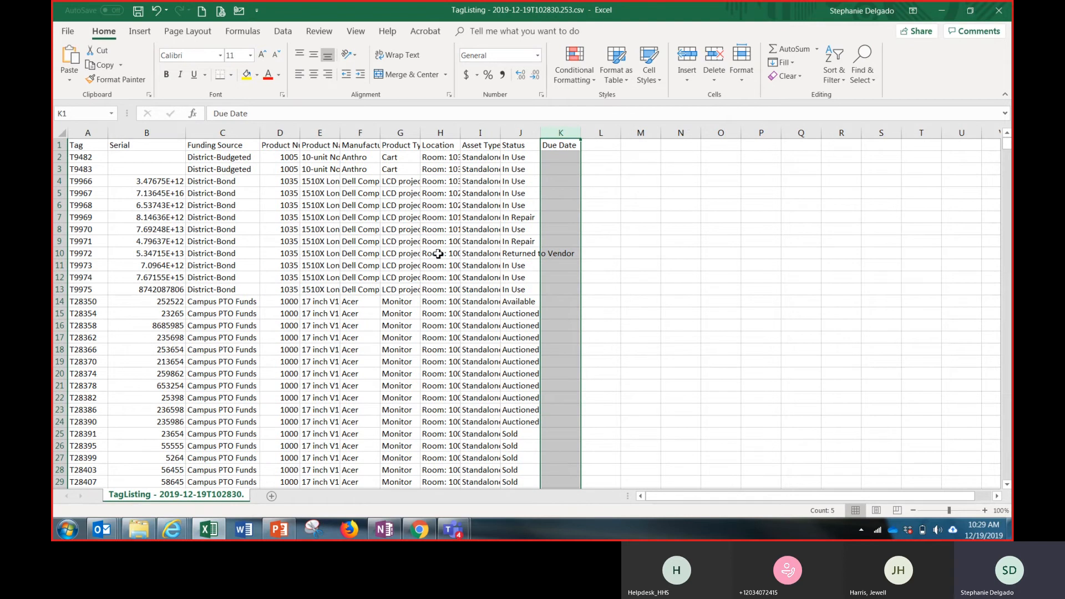
click(764, 215)
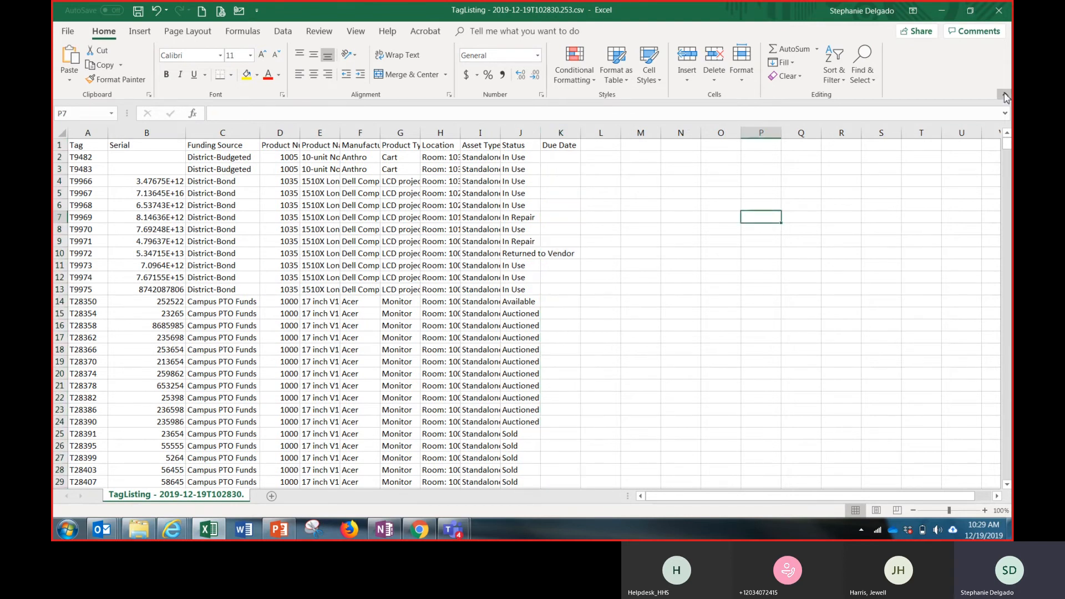
Switch back to TIPWeb-IT in the browser and review the tag report types again
click(942, 11)
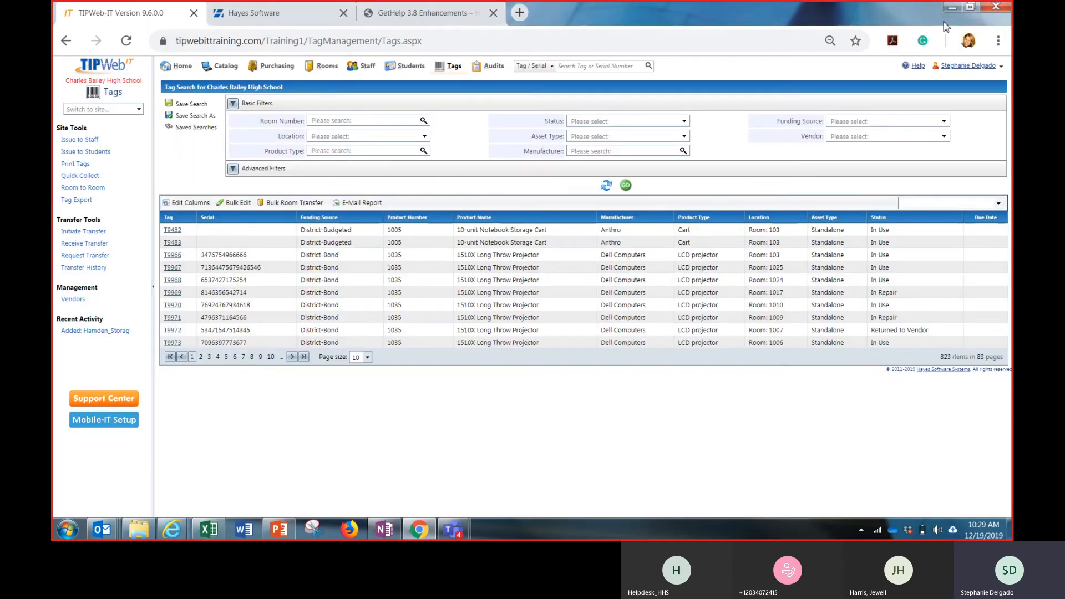
click(994, 204)
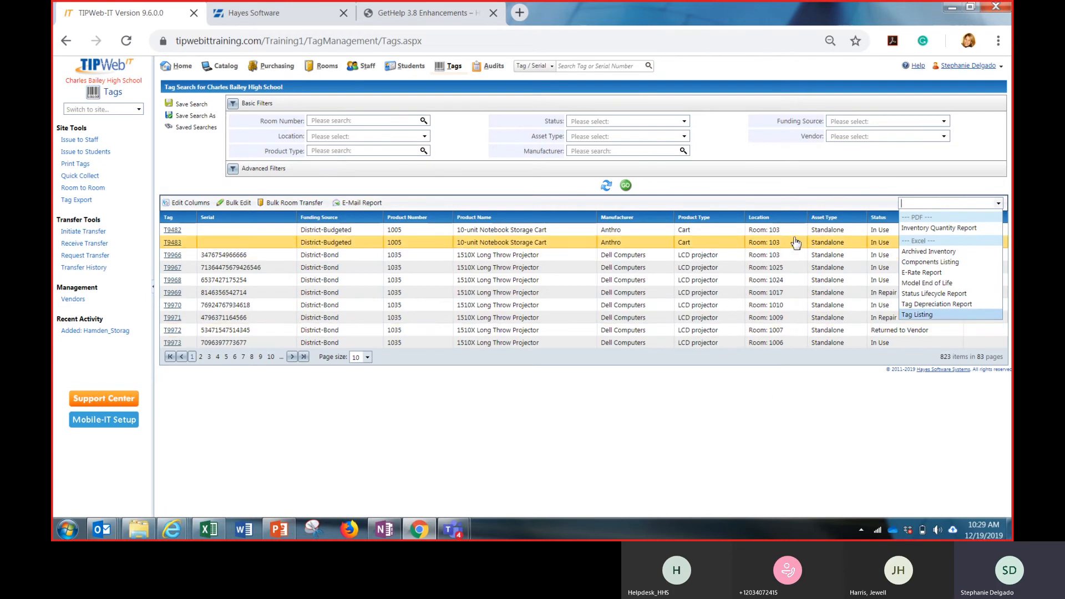
click(716, 428)
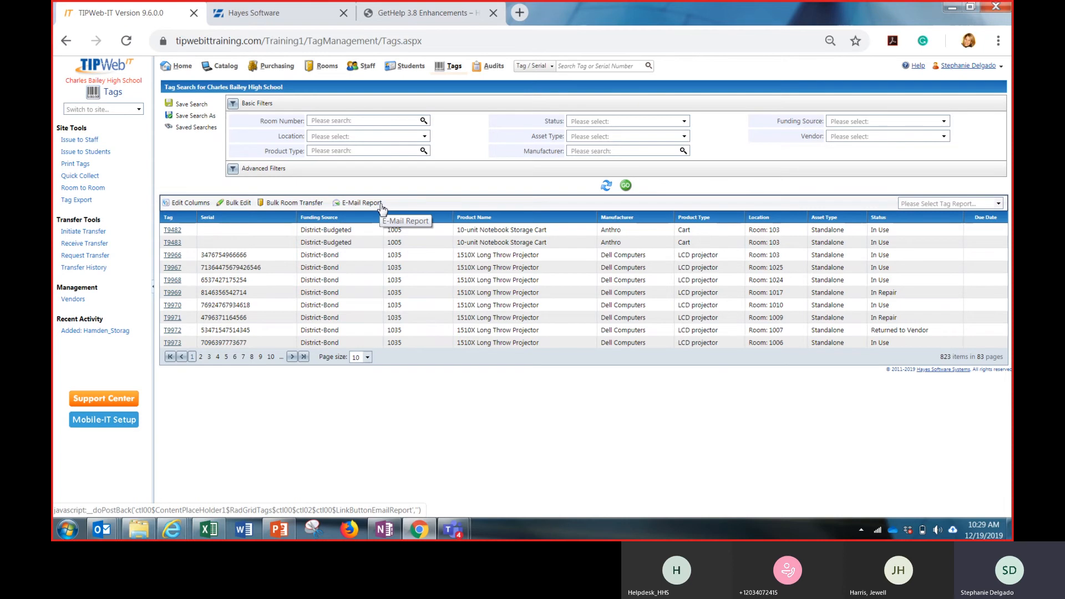
Save the current tag search as "Due Dates" and open that saved search
click(196, 116)
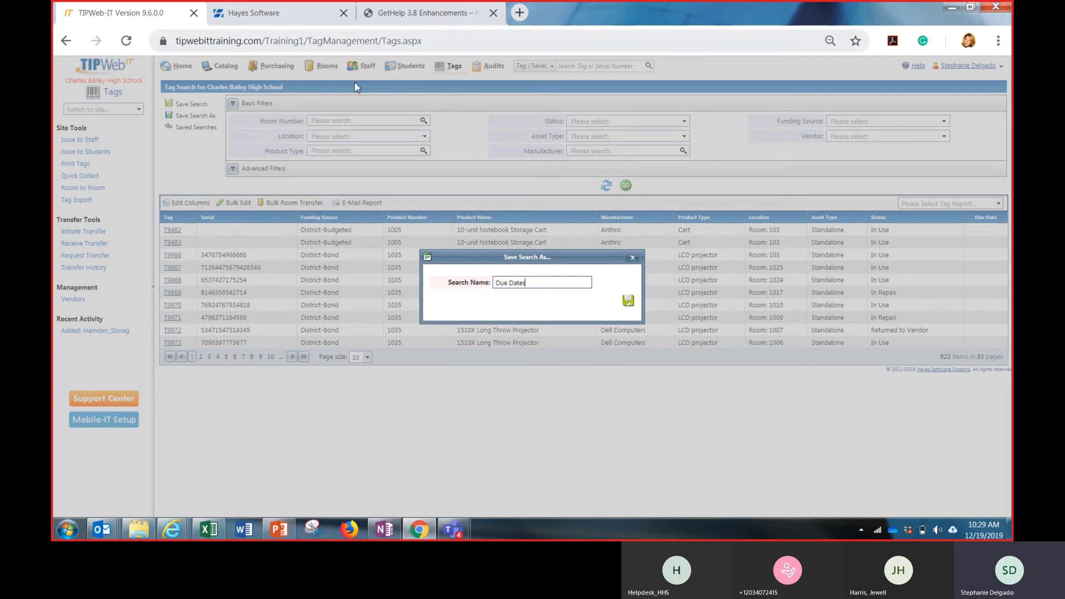
click(628, 301)
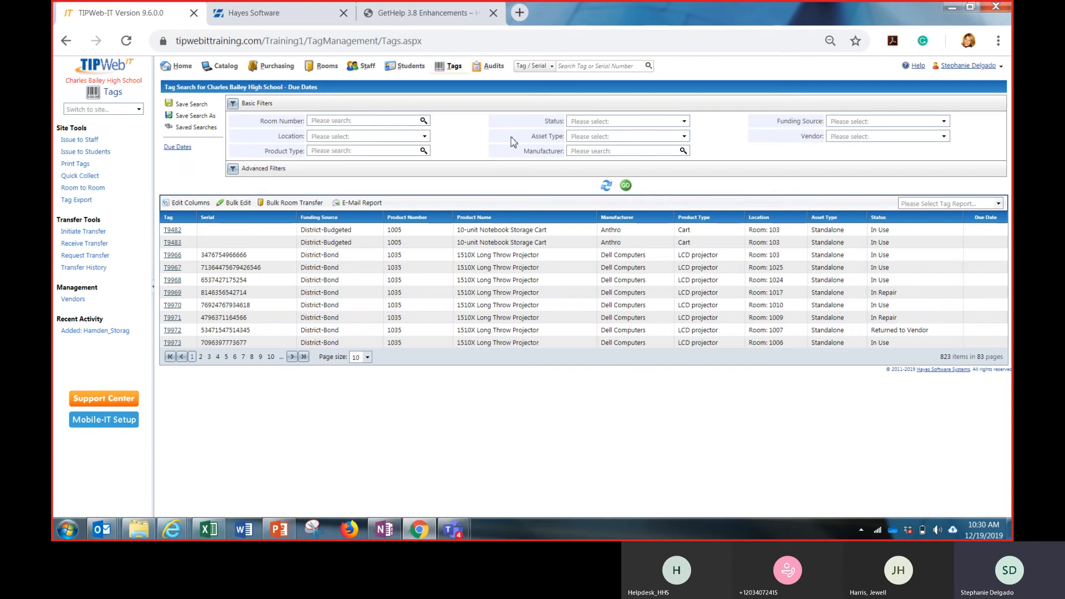
click(187, 149)
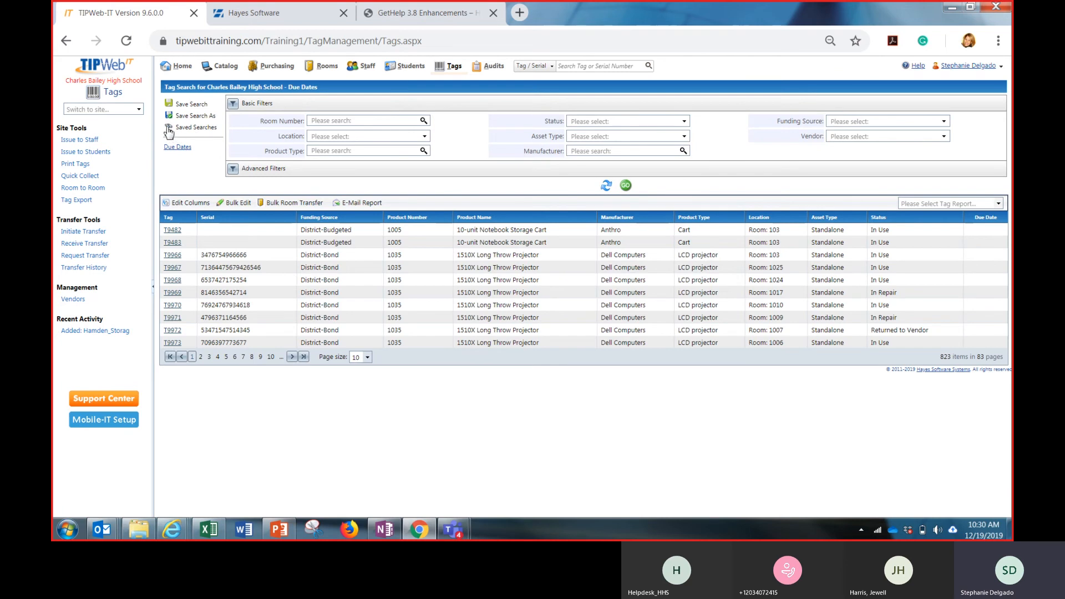
Open the e-mail report schedule for the saved Due Dates search and enable e-mailing of the Tag Listing report
click(183, 130)
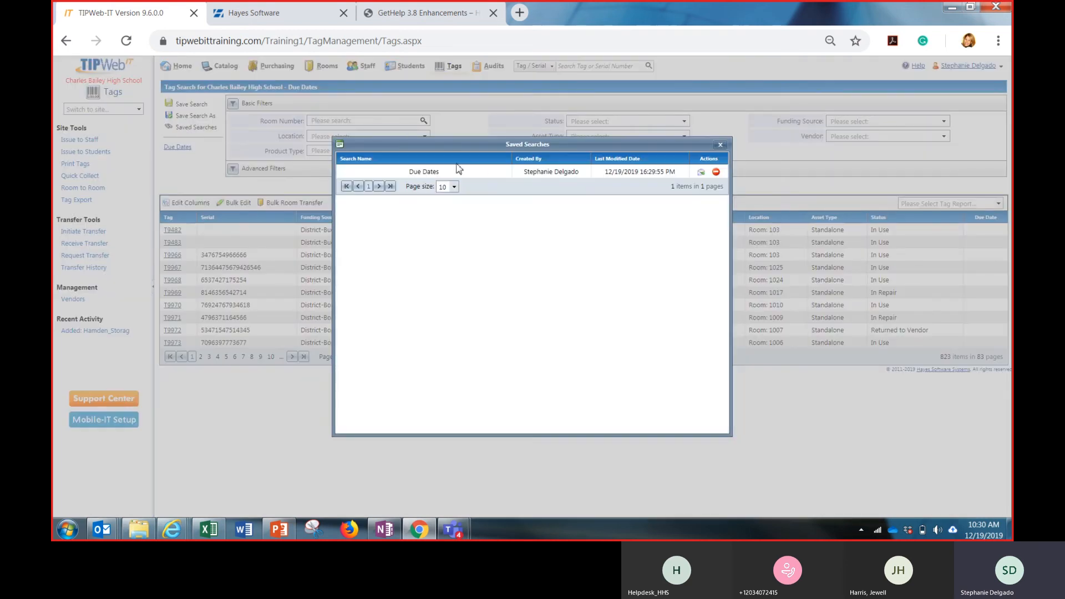
click(701, 173)
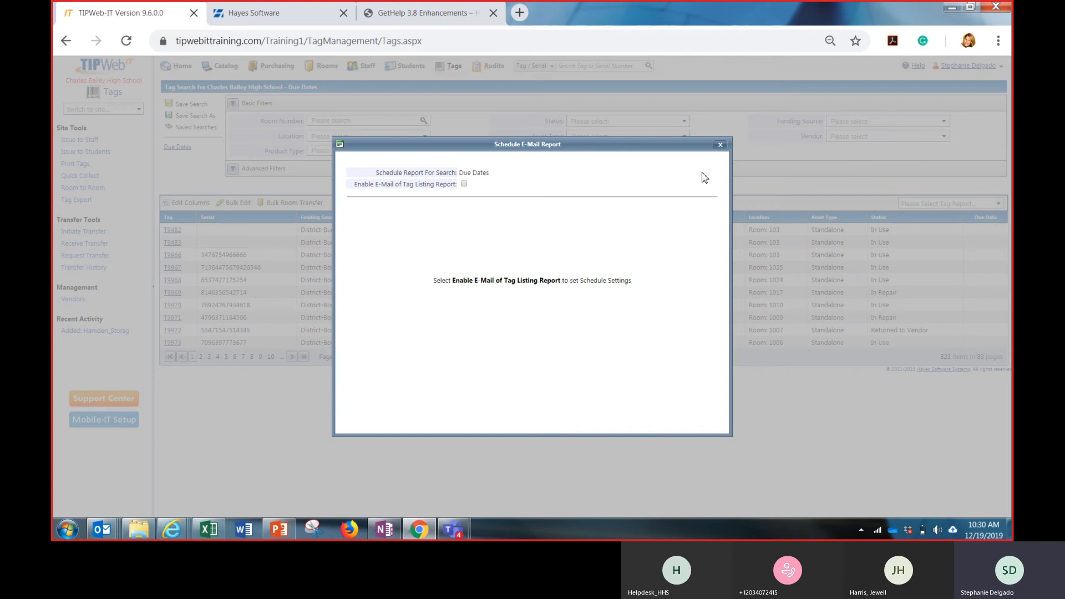
click(464, 185)
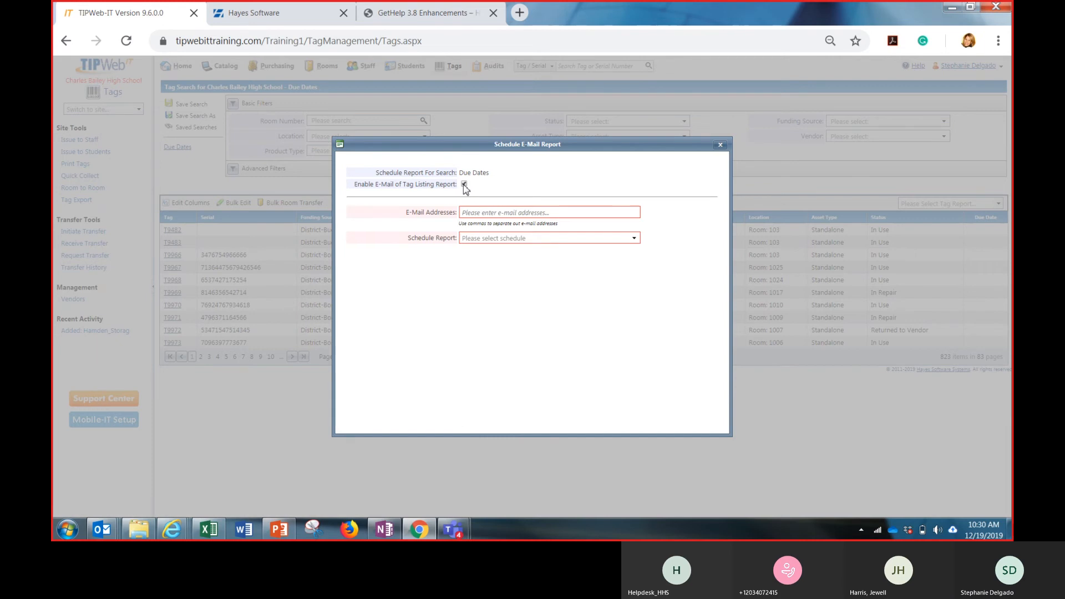
click(477, 212)
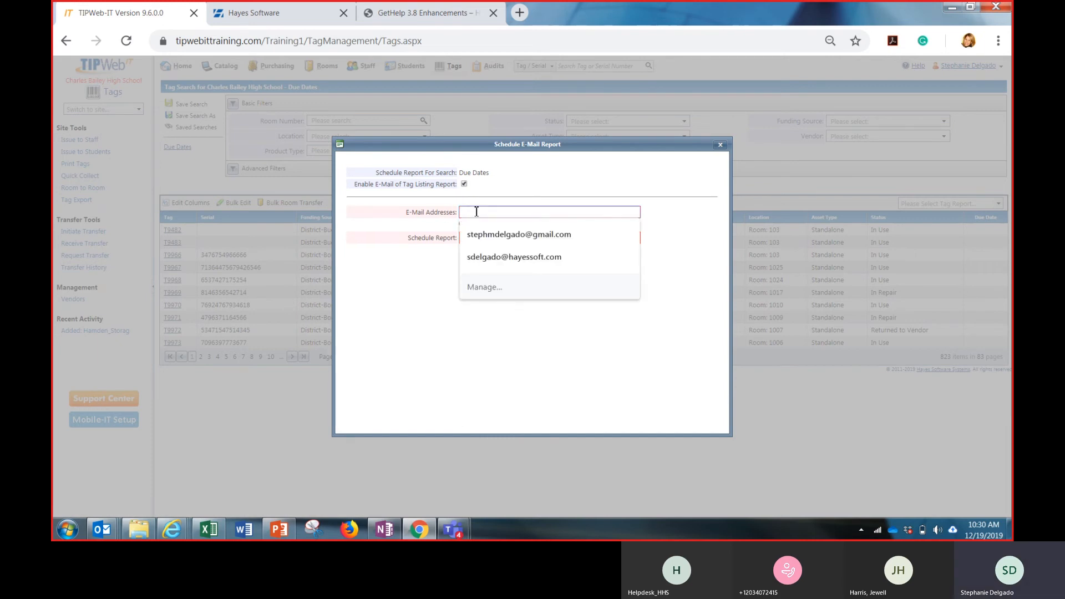
click(487, 236)
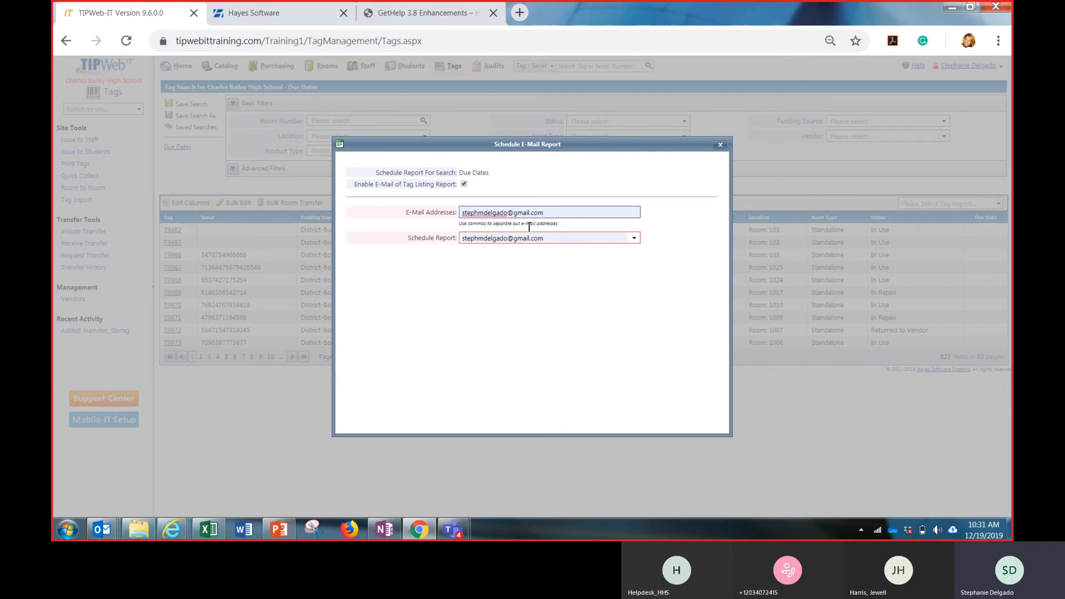
click(594, 237)
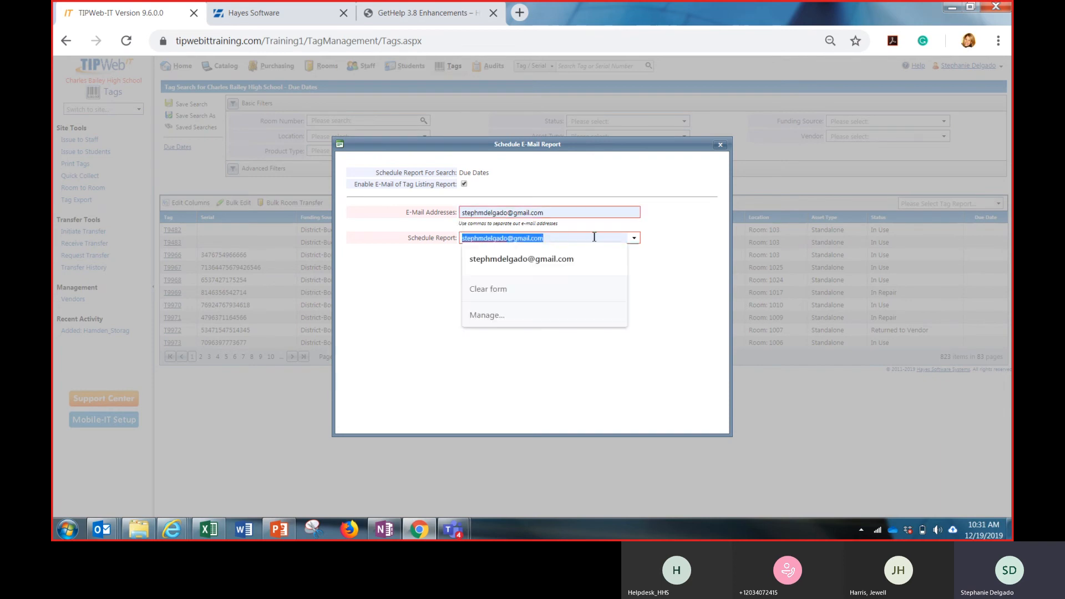
click(553, 296)
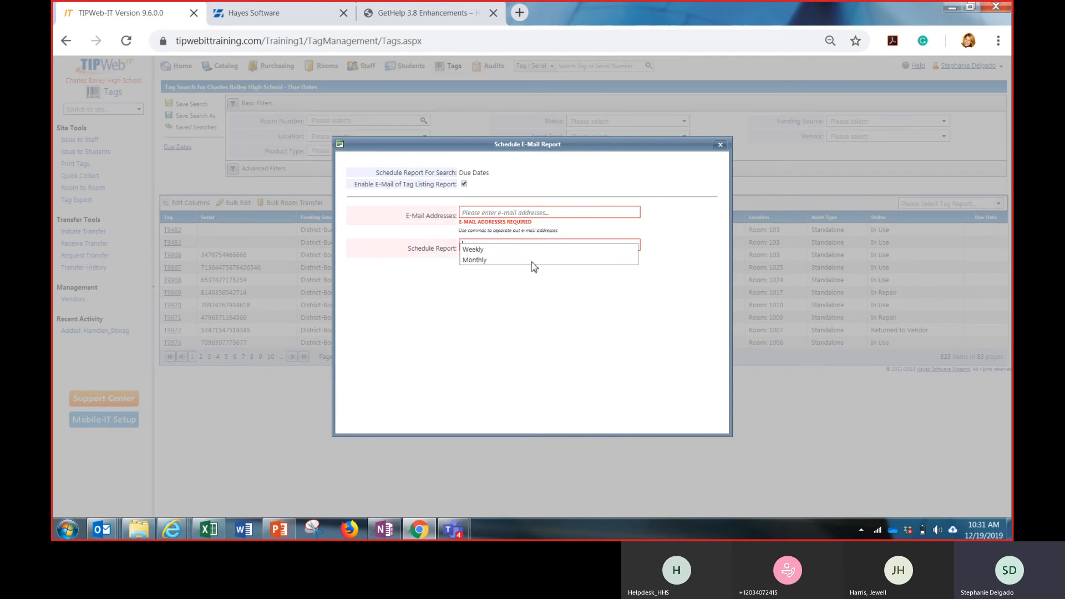
Schedule the Due Dates report weekly on Monday at 7:00 AM, starting 12/19/2019 with no end date
click(482, 251)
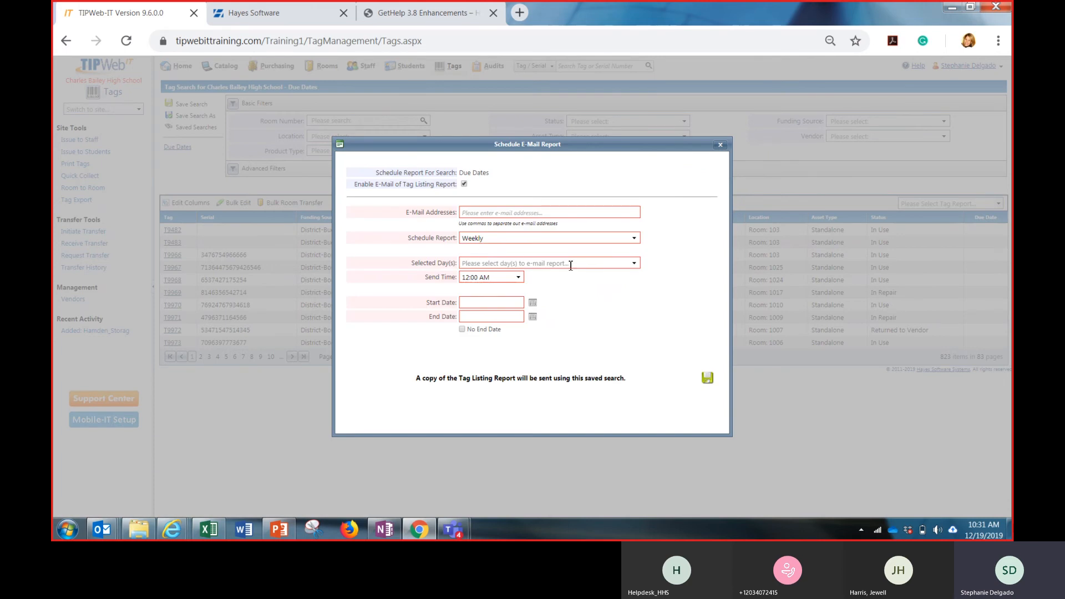
click(634, 264)
click(569, 295)
click(682, 275)
click(517, 277)
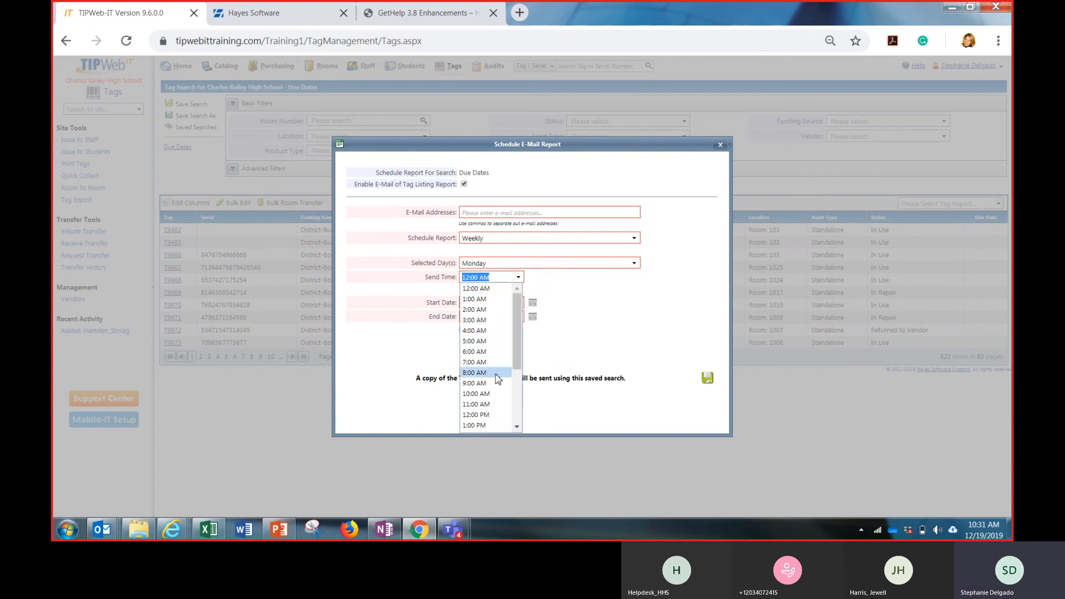
click(477, 363)
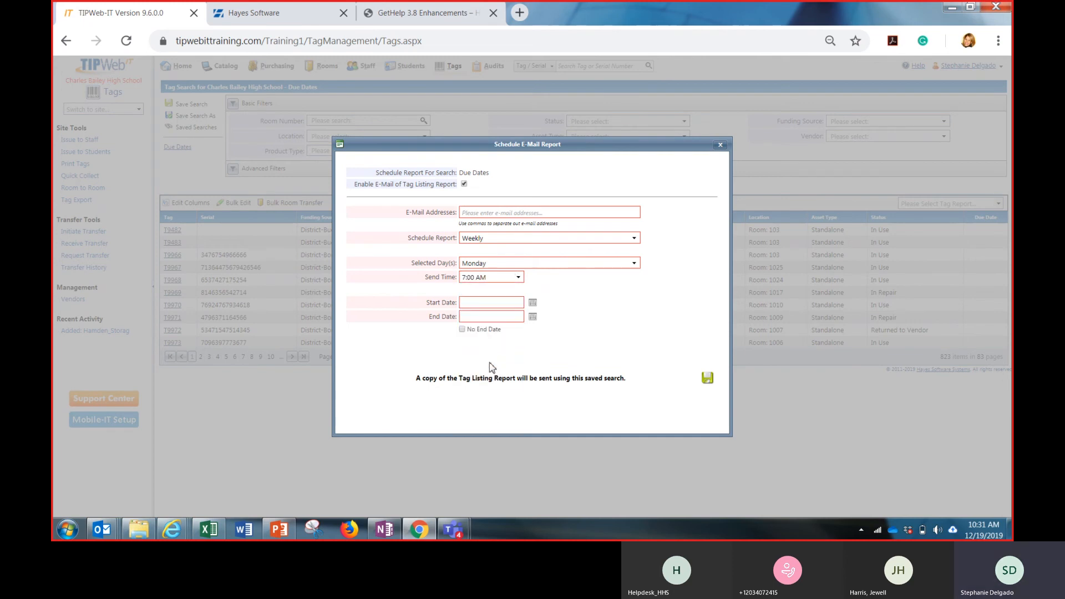
click(532, 304)
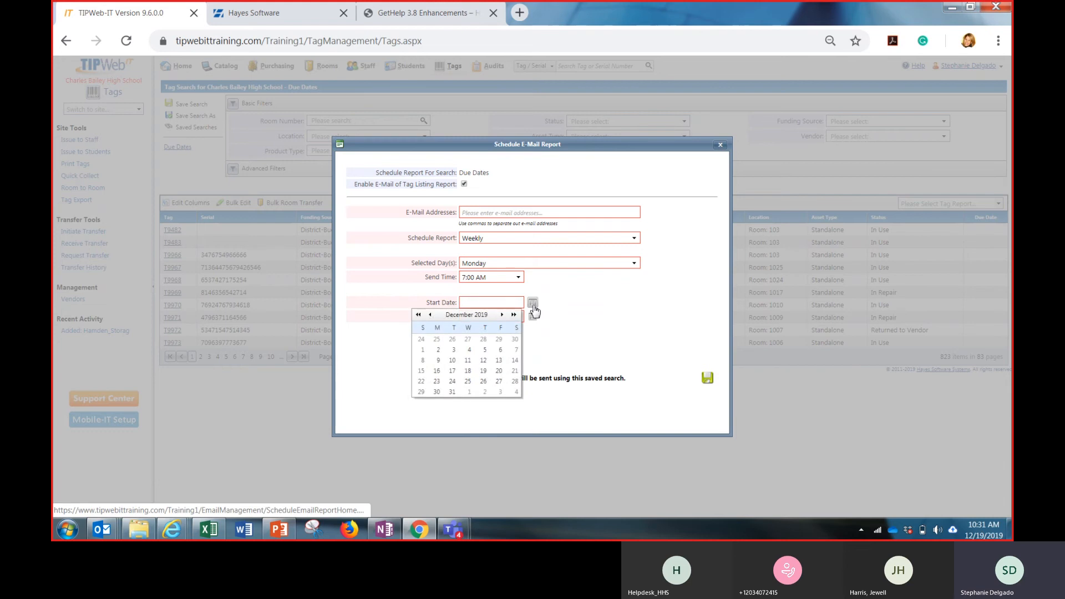
click(484, 371)
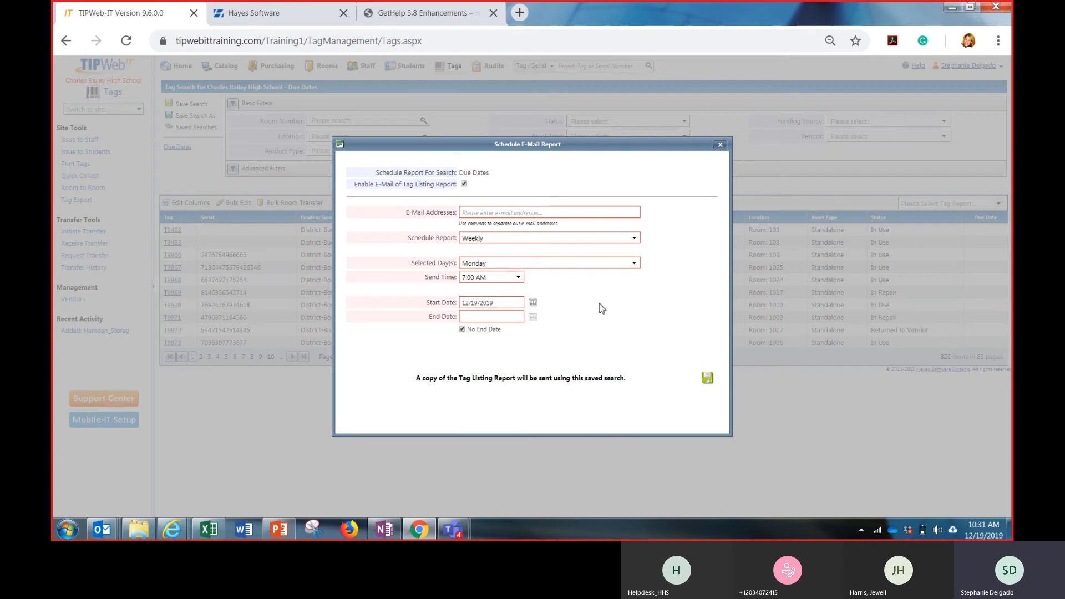
Change the report schedule to Monthly and review the available days of the month through Last Day of the Month
click(638, 240)
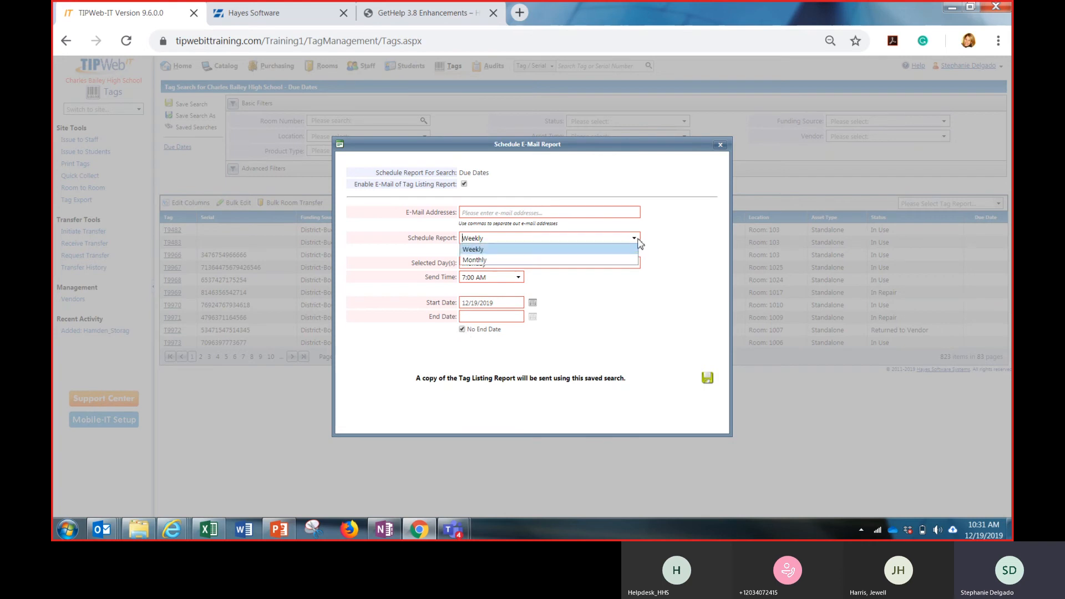
click(611, 260)
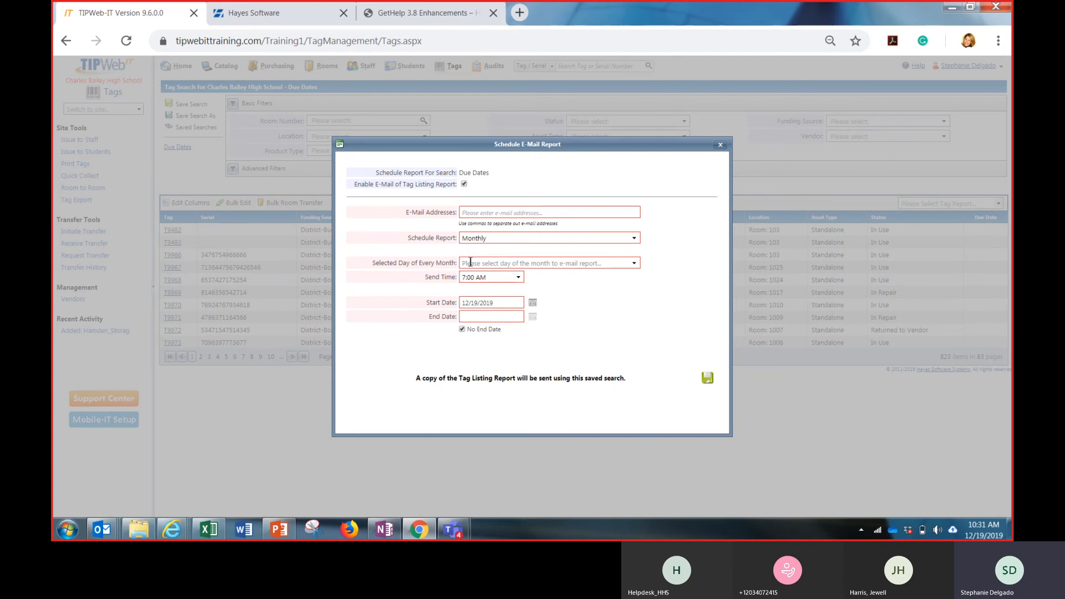
click(570, 264)
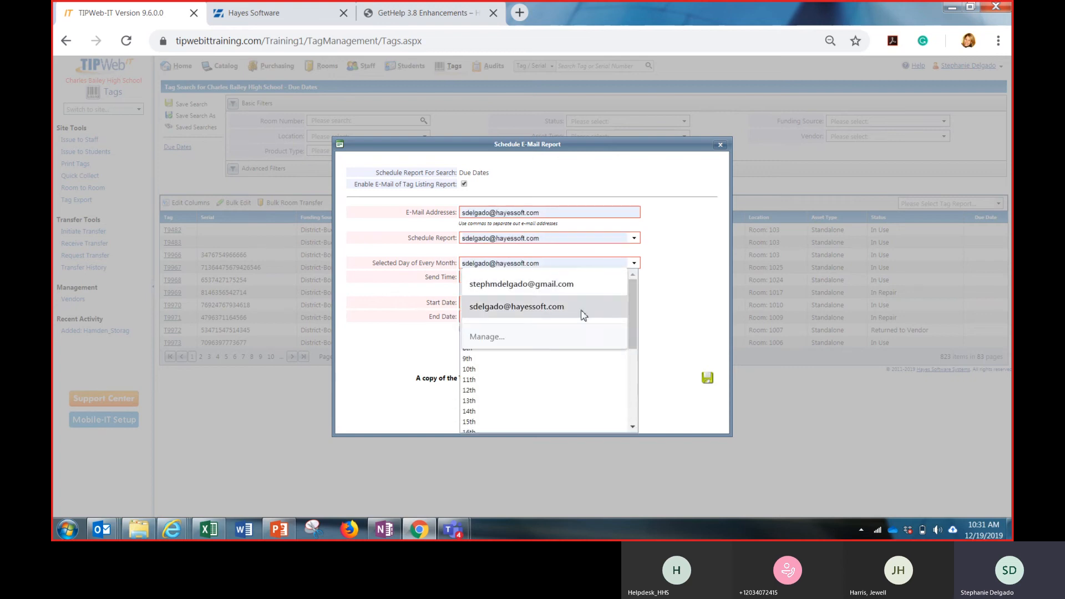
click(632, 370)
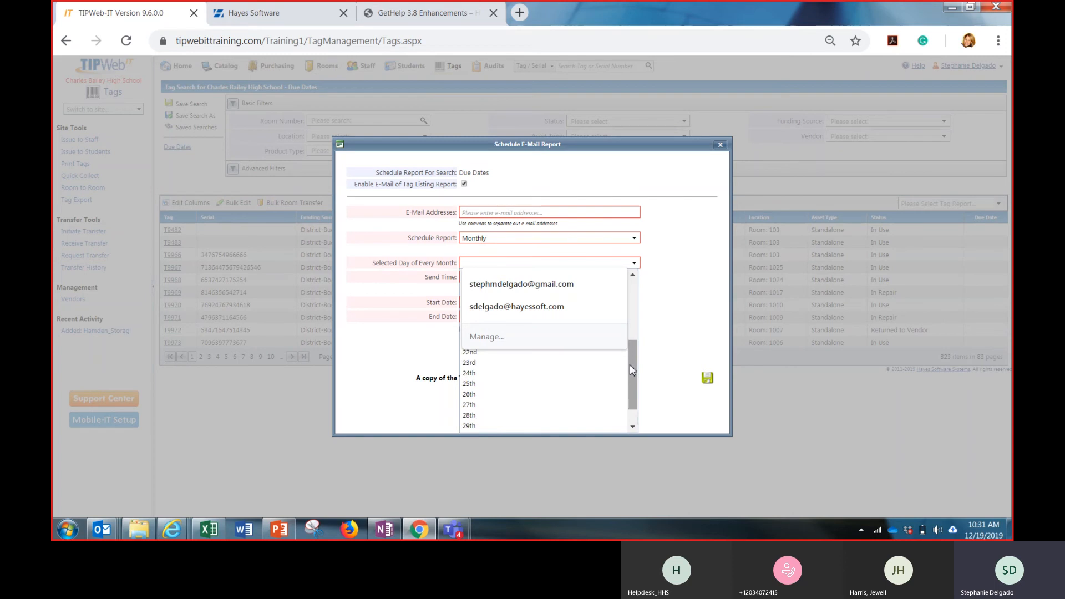
drag(630, 366, 641, 432)
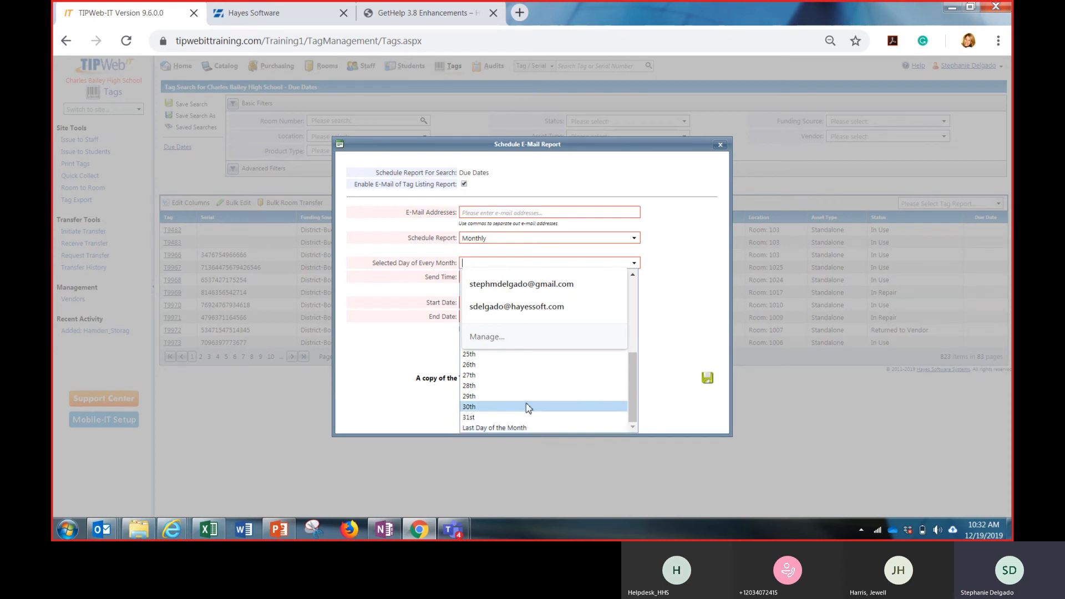
click(677, 349)
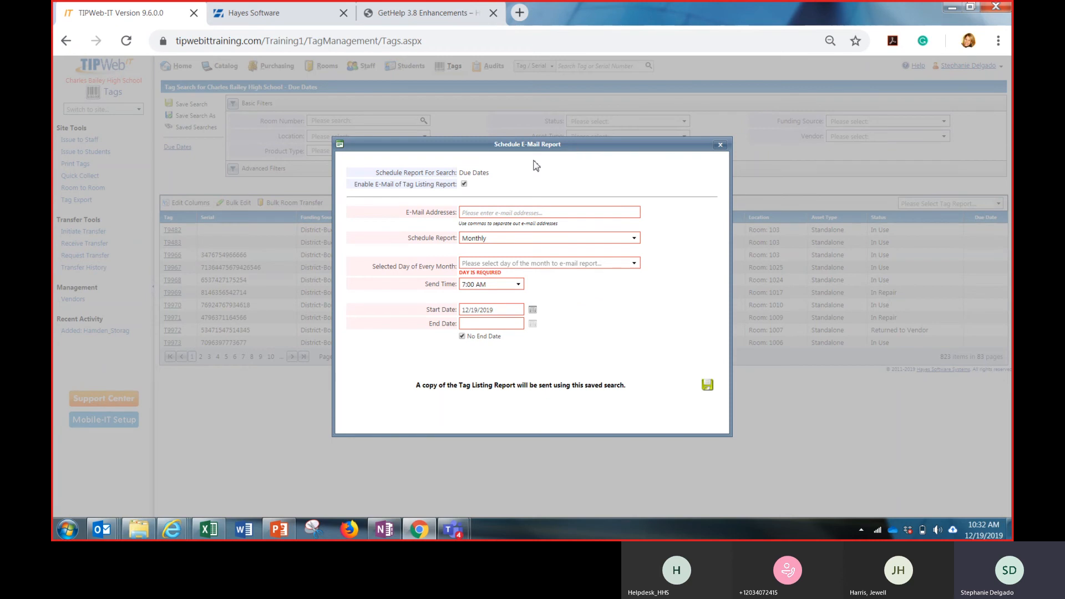
Discard the unsaved e-mail schedule settings and close the list of saved searches
click(720, 146)
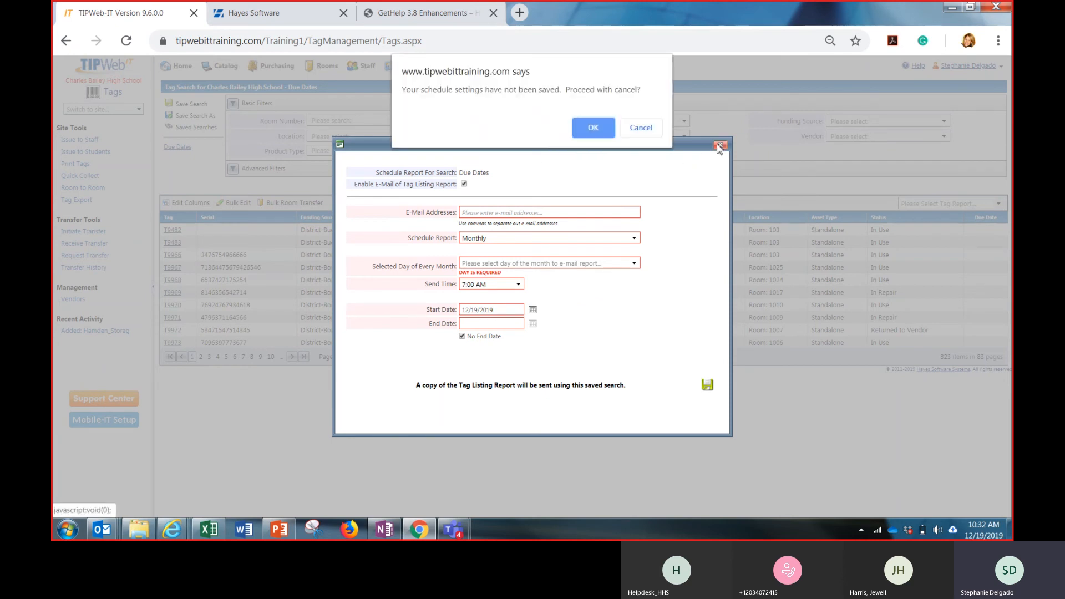
click(578, 132)
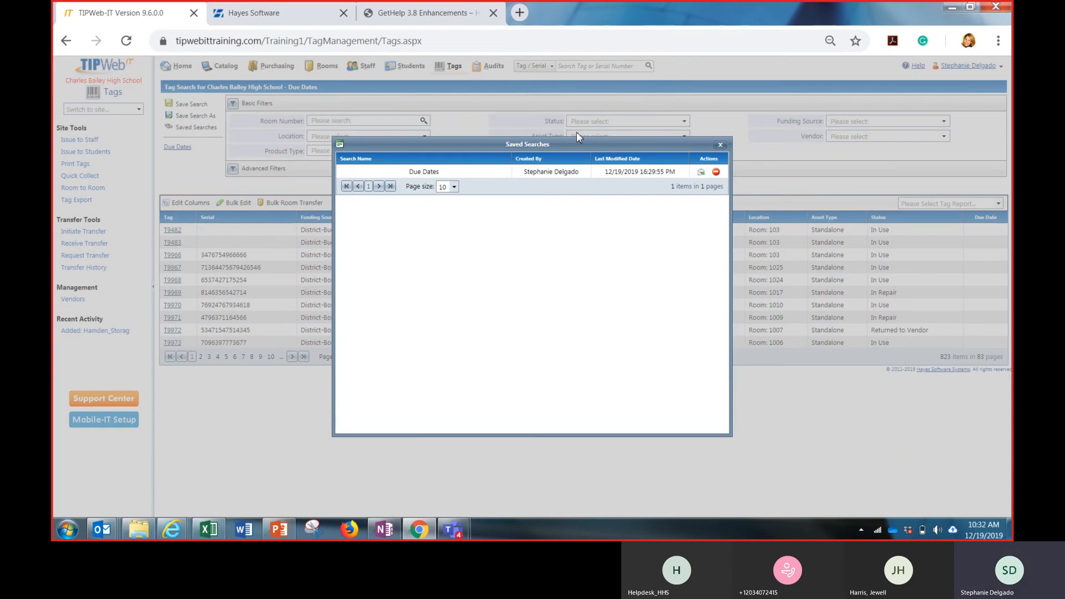
click(720, 146)
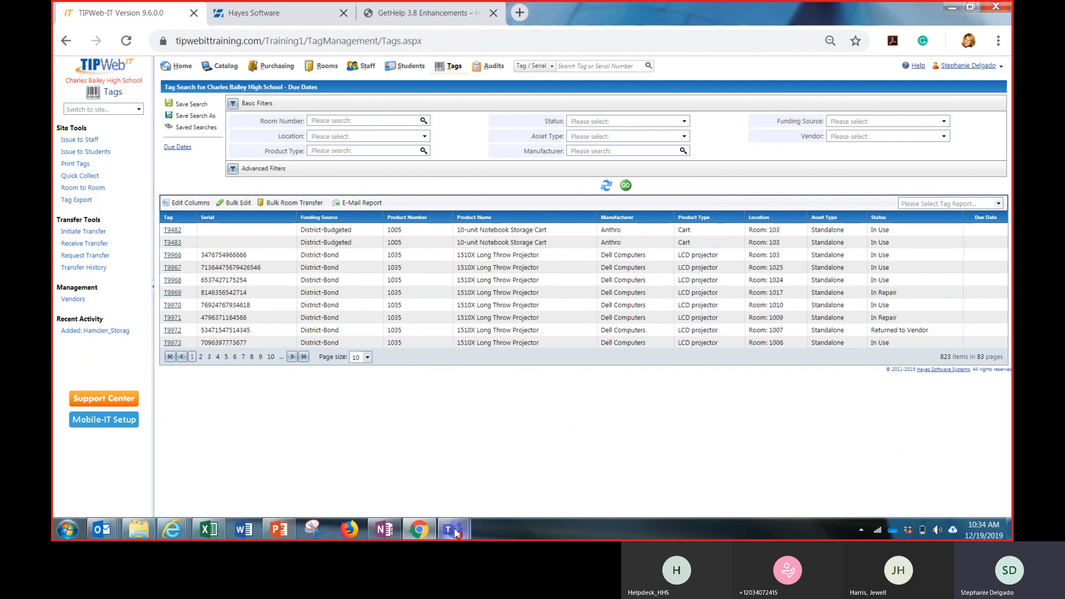
Switch to the Microsoft Teams meeting and stop its recording
mouse_move(455, 532)
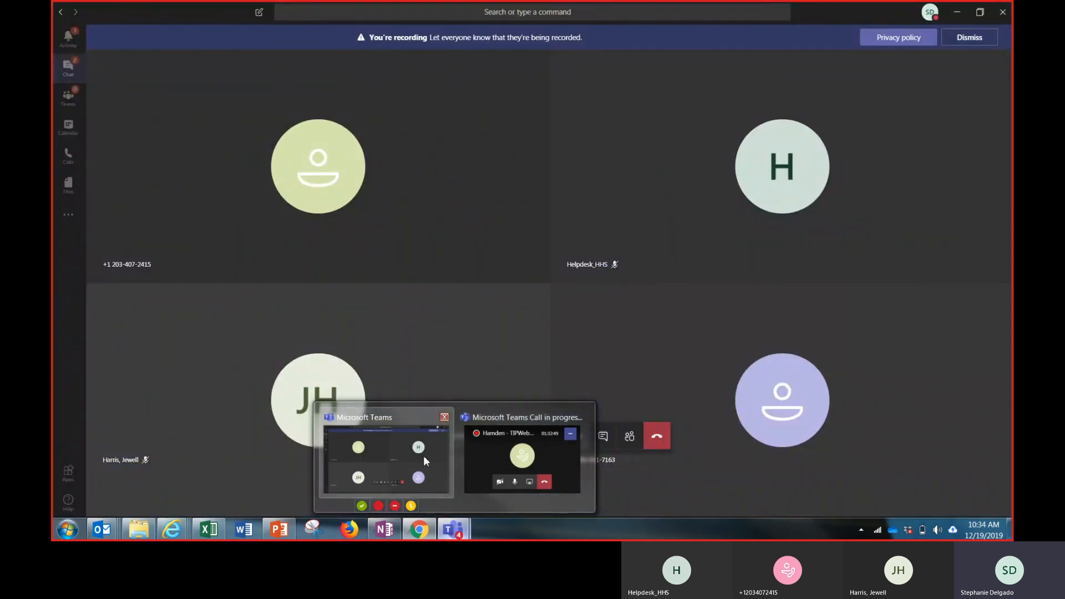
click(424, 455)
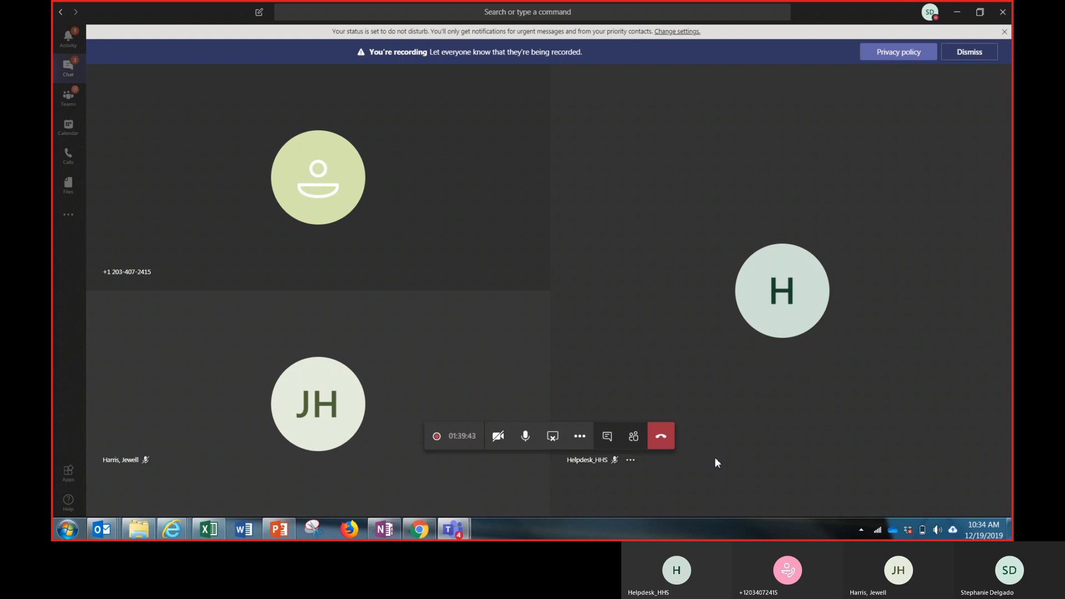
click(580, 436)
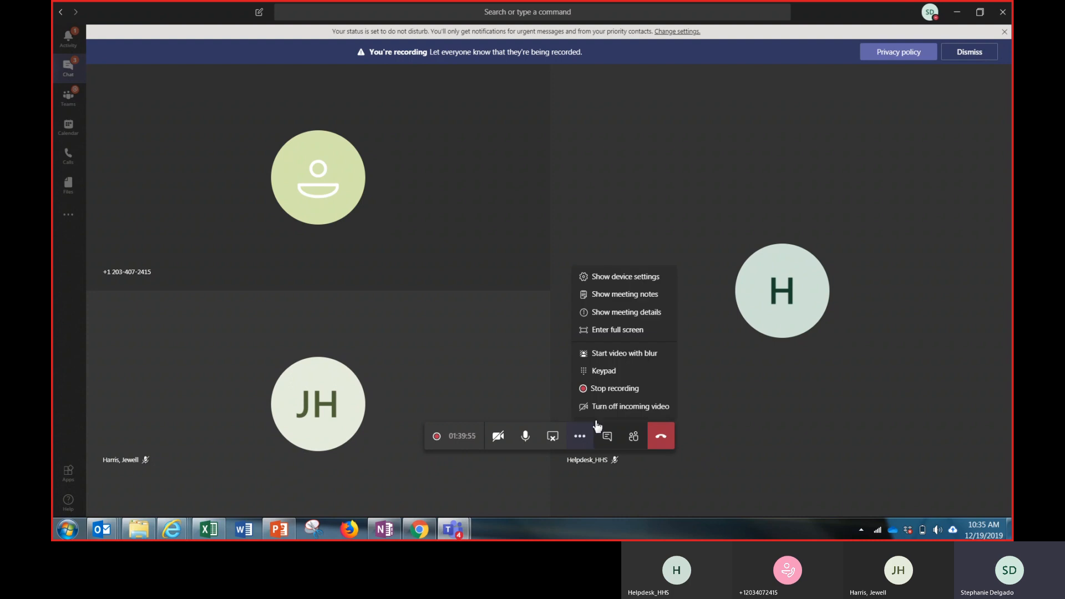
click(606, 389)
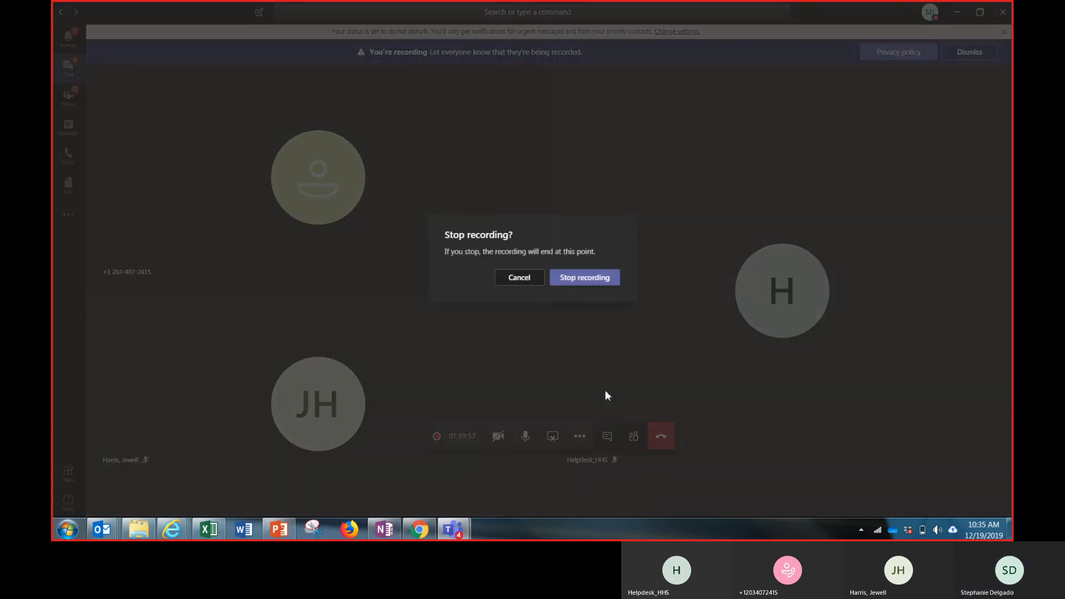